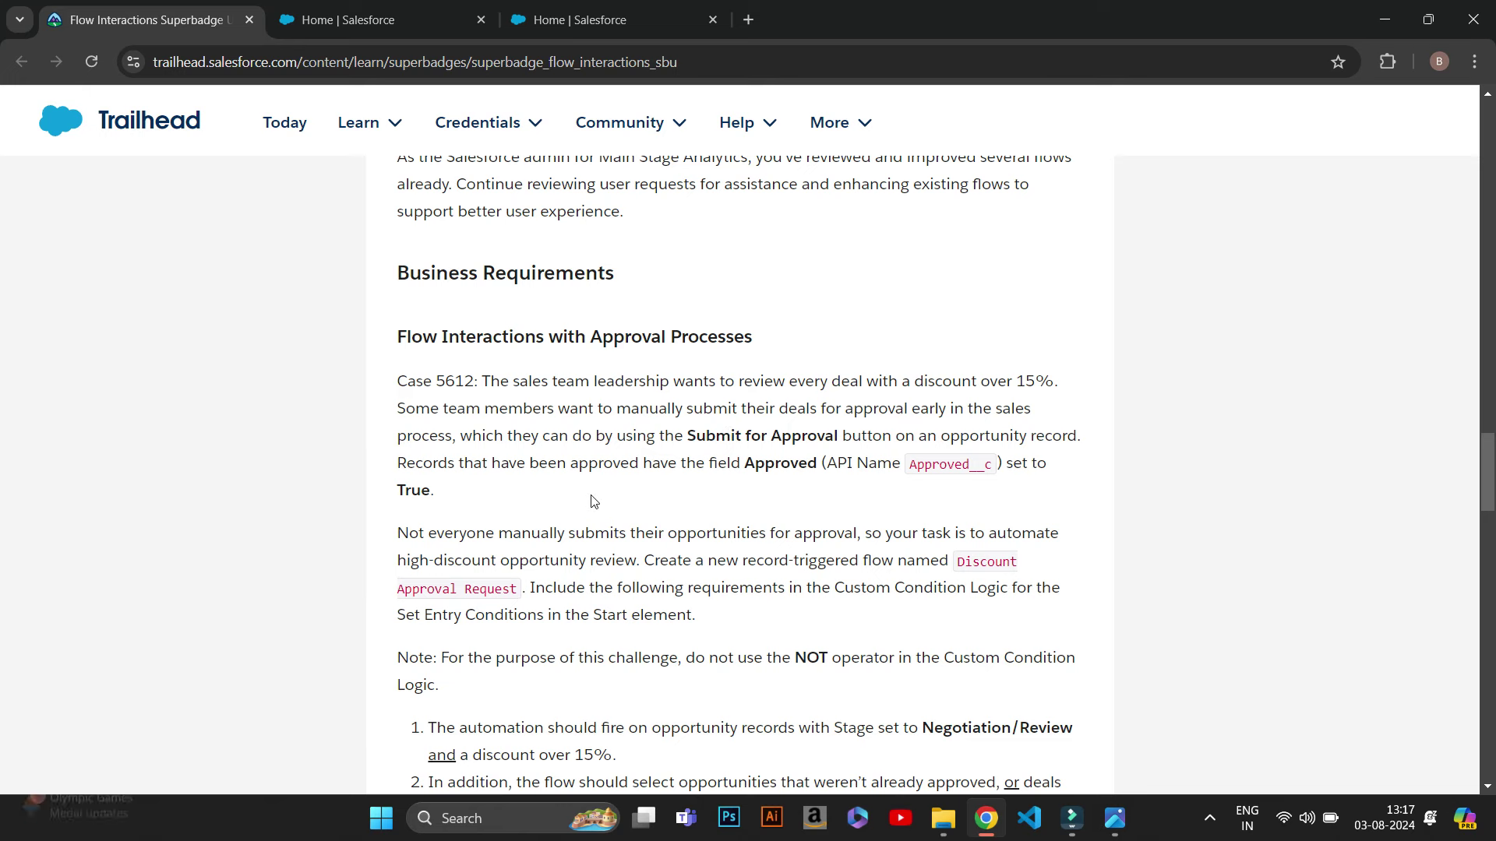
Close the duplicate Salesforce tab, search Setup for "flow" and open the Flows page.
{"action": "left_click", "coordinate": [439, 11]}
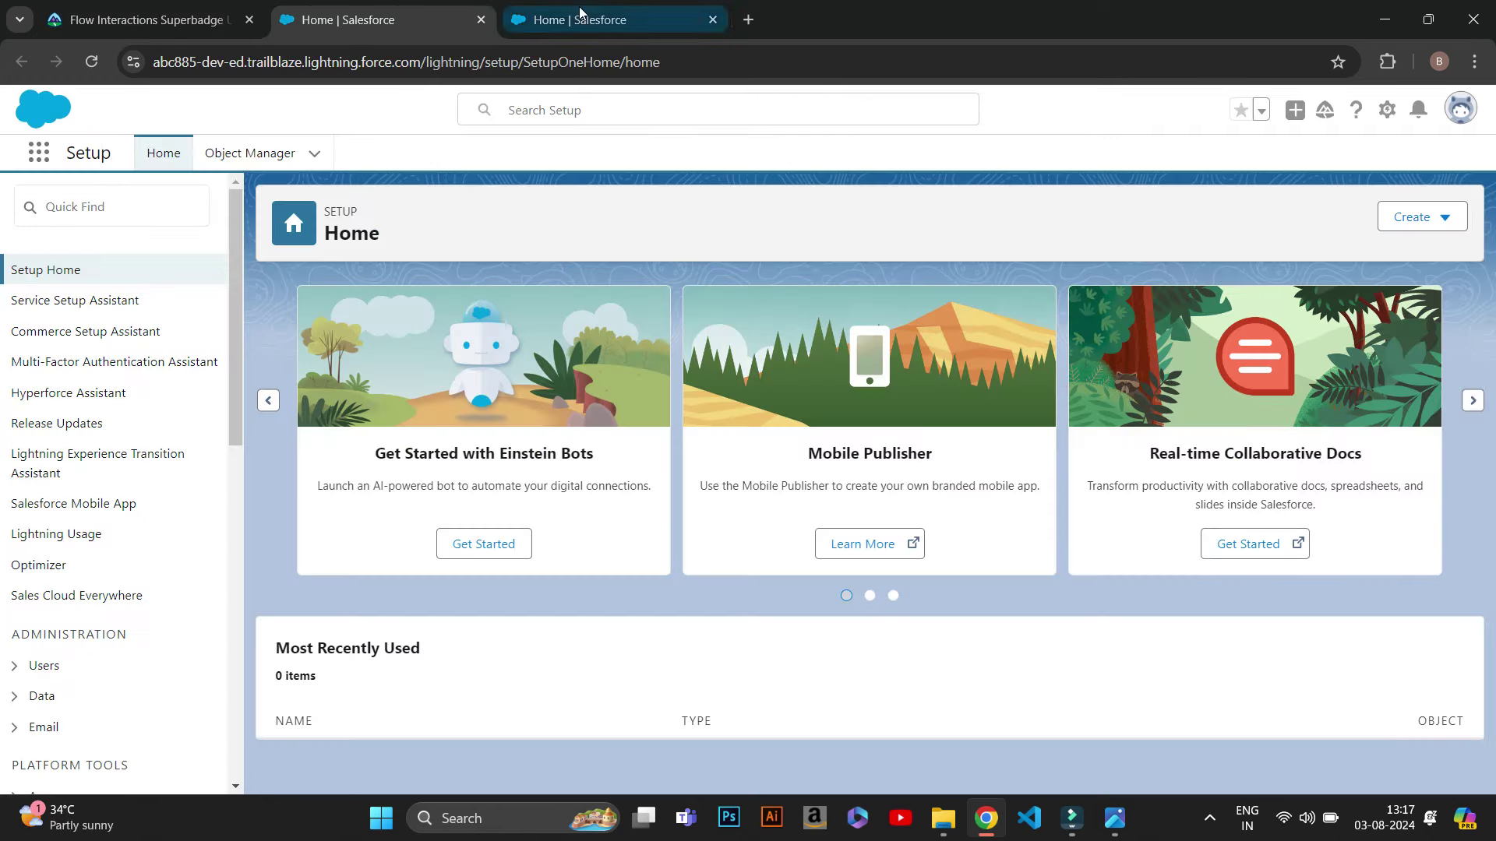
{"action": "left_click", "coordinate": [713, 20]}
{"action": "left_click", "coordinate": [165, 203]}
{"action": "type", "text": "f"}
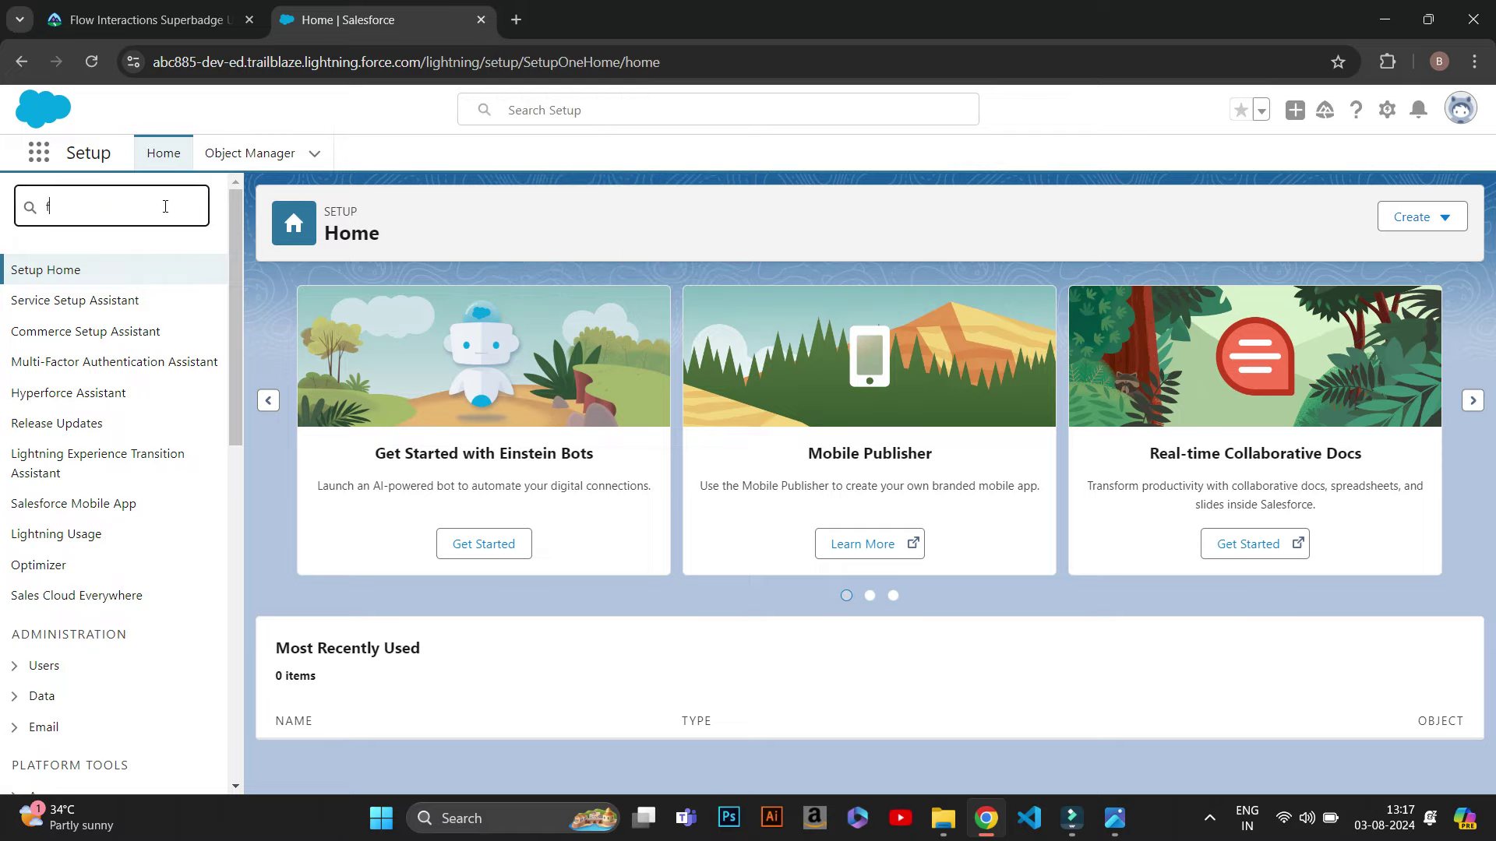
{"action": "type", "text": "low"}
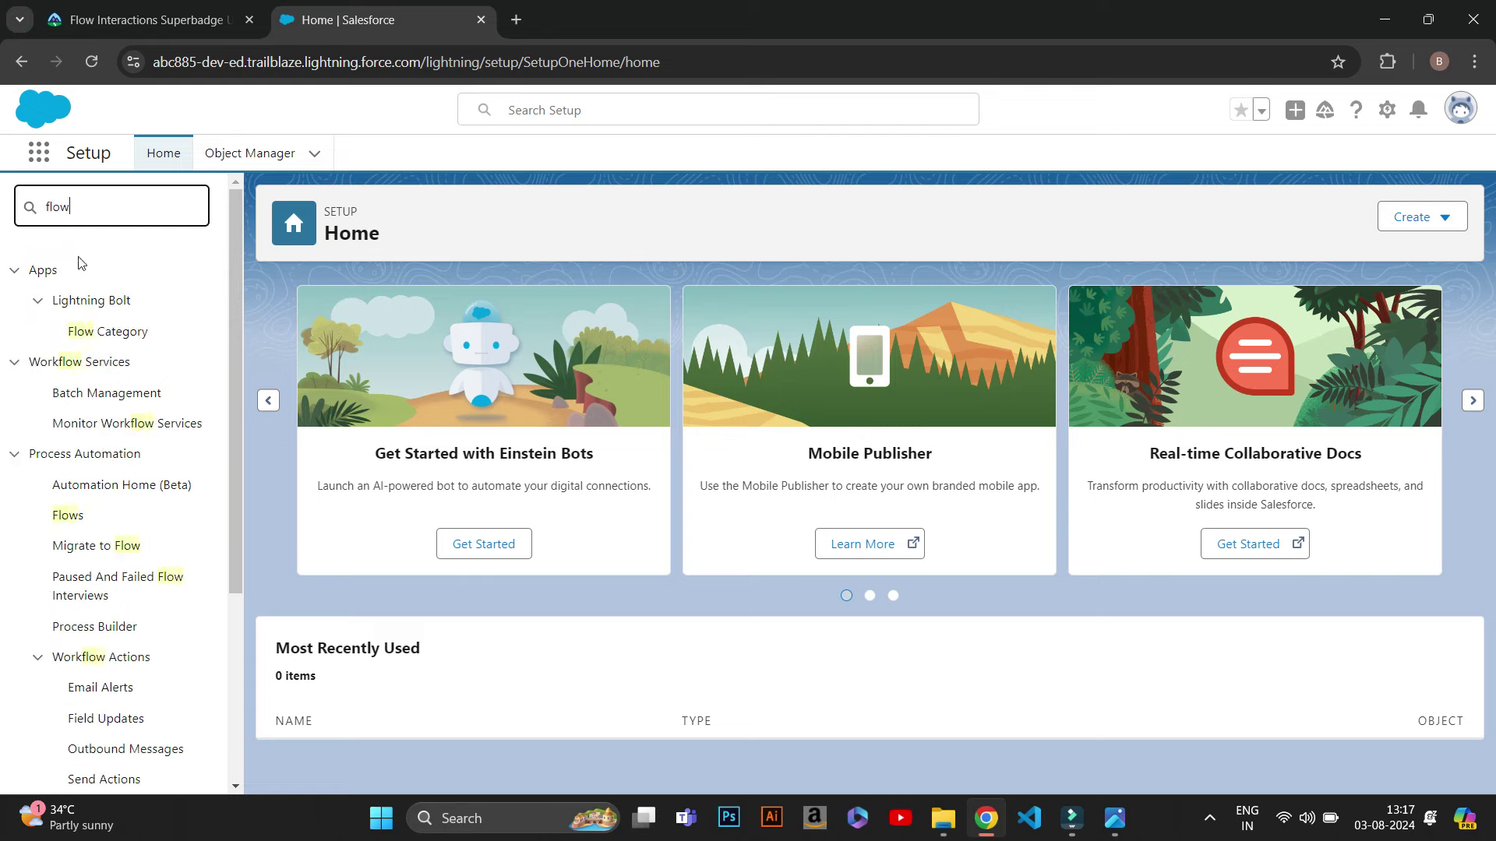
{"action": "left_click", "coordinate": [59, 519]}
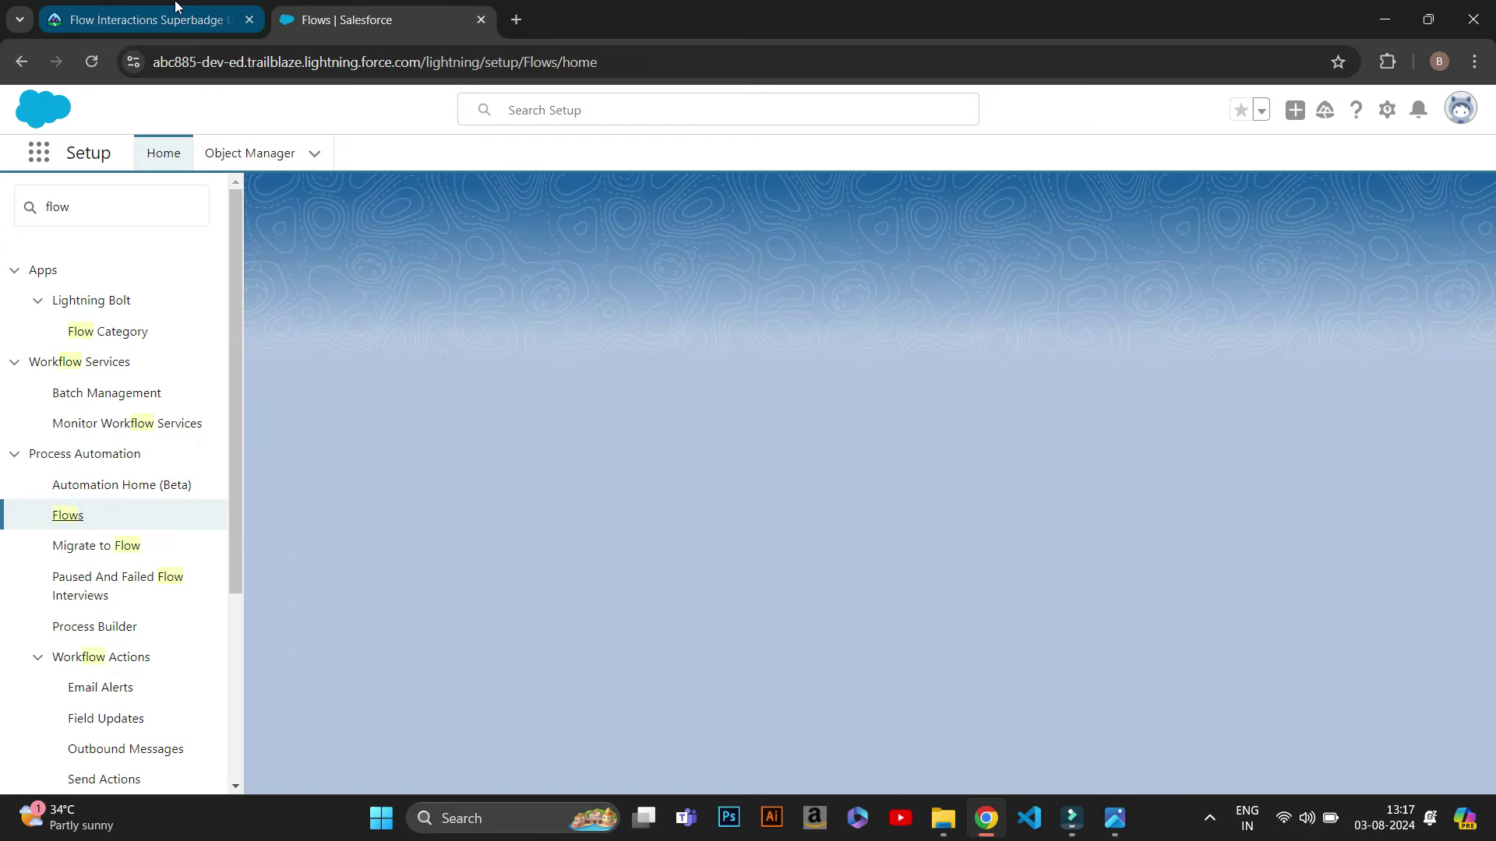
Copy the flow name Discount Approval Request from the Trailhead requirements and create a new record-triggered flow from scratch.
{"action": "left_click", "coordinate": [148, 19]}
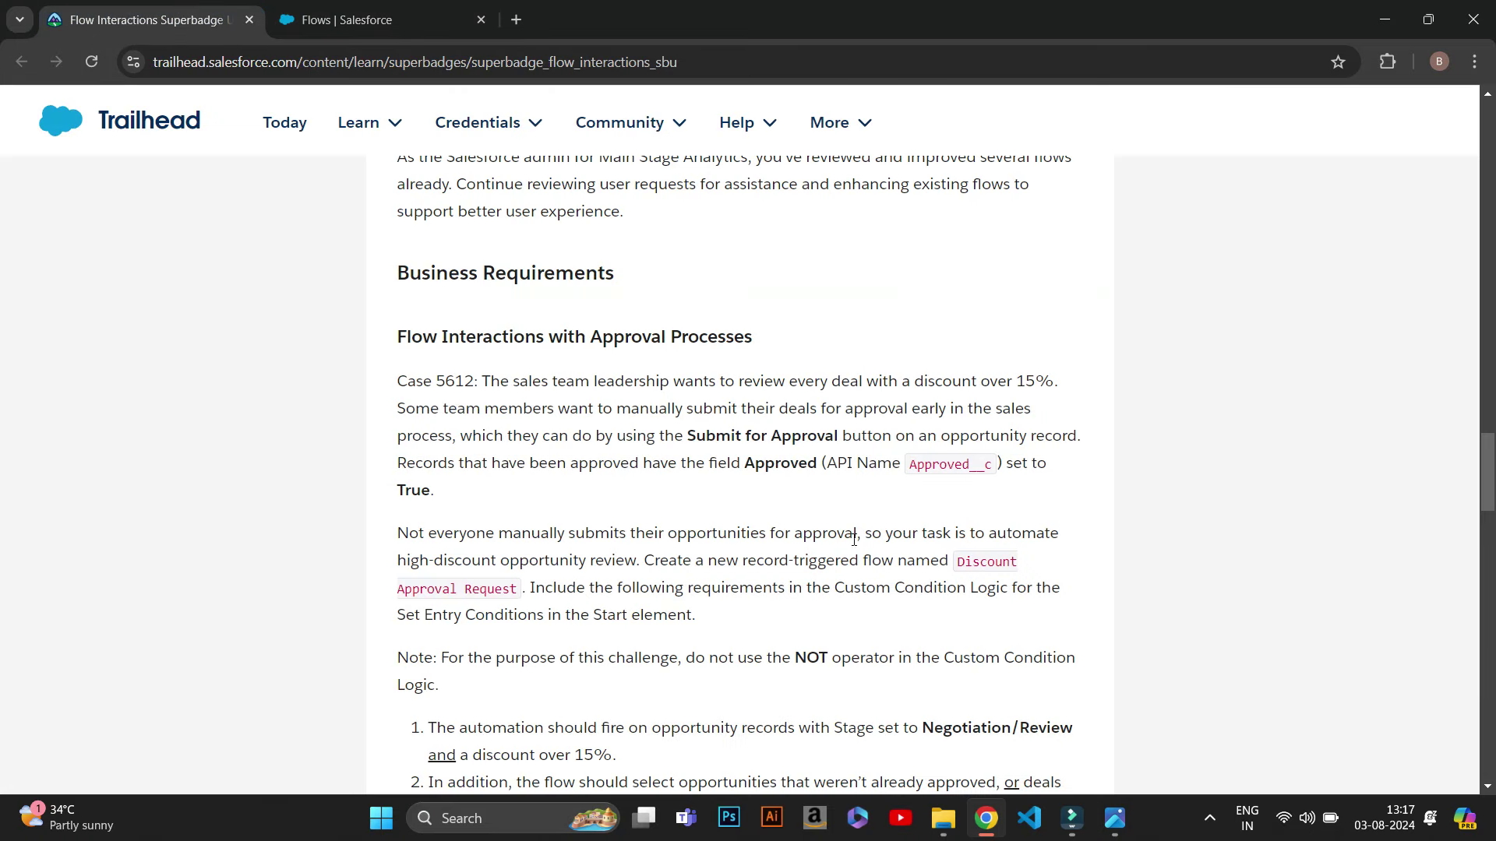
{"action": "left_click_drag", "start_coordinate": [959, 564], "coordinate": [518, 601]}
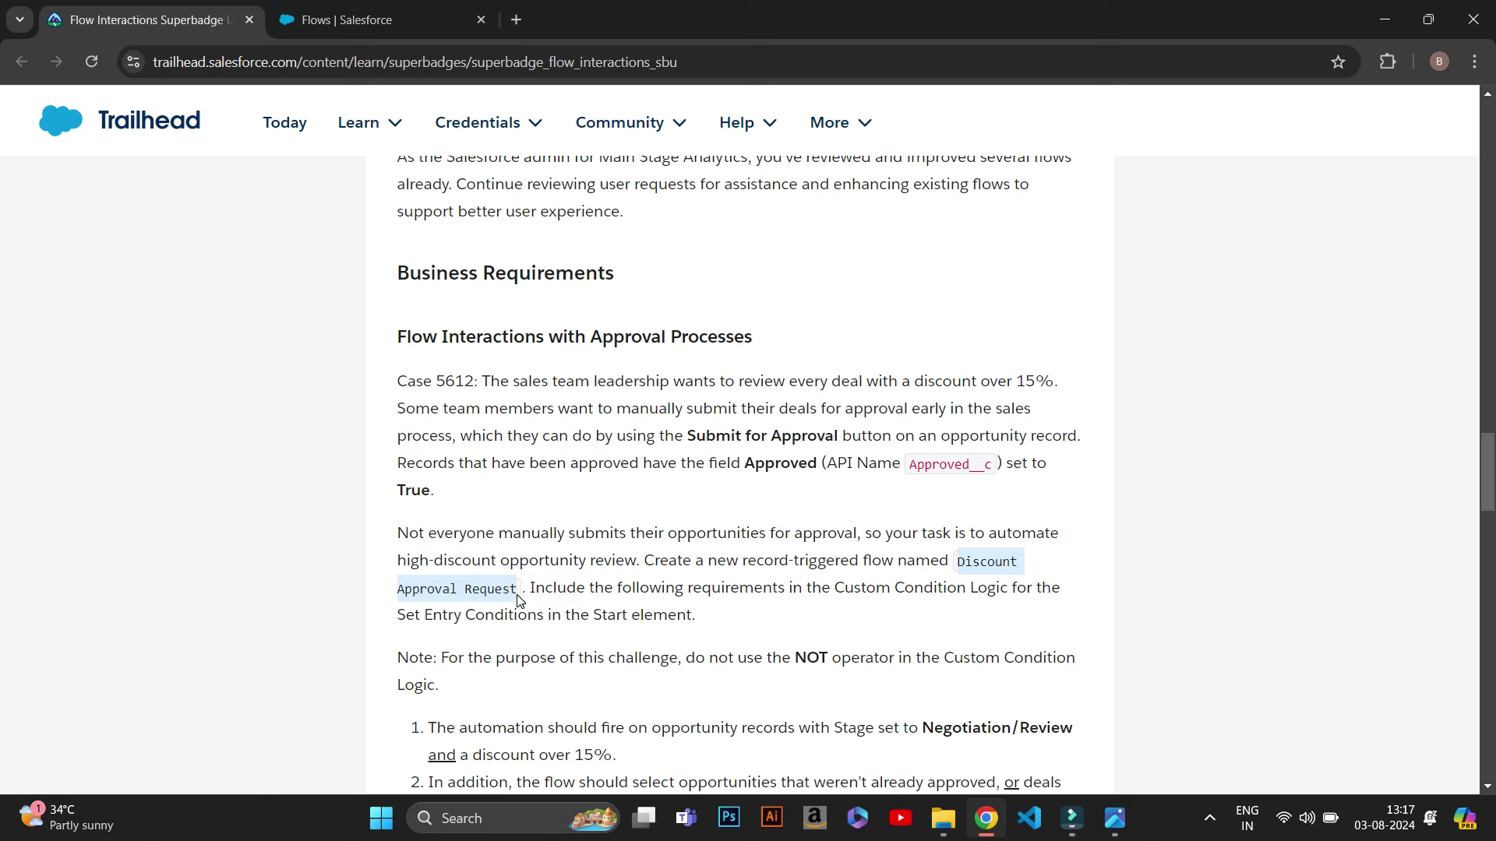
{"action": "left_click", "coordinate": [346, 19]}
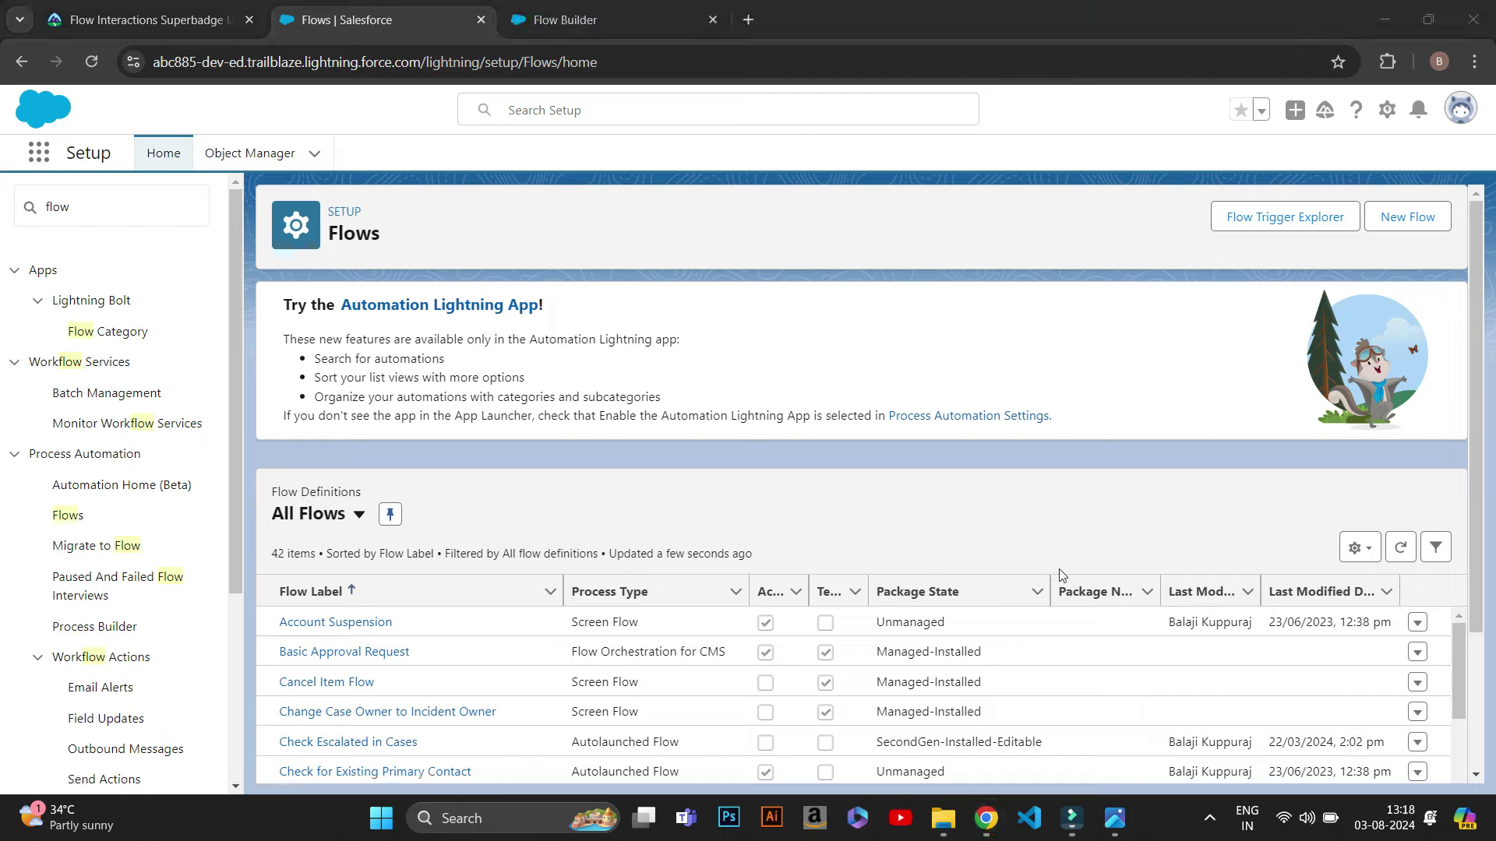
{"action": "left_click", "coordinate": [631, 6]}
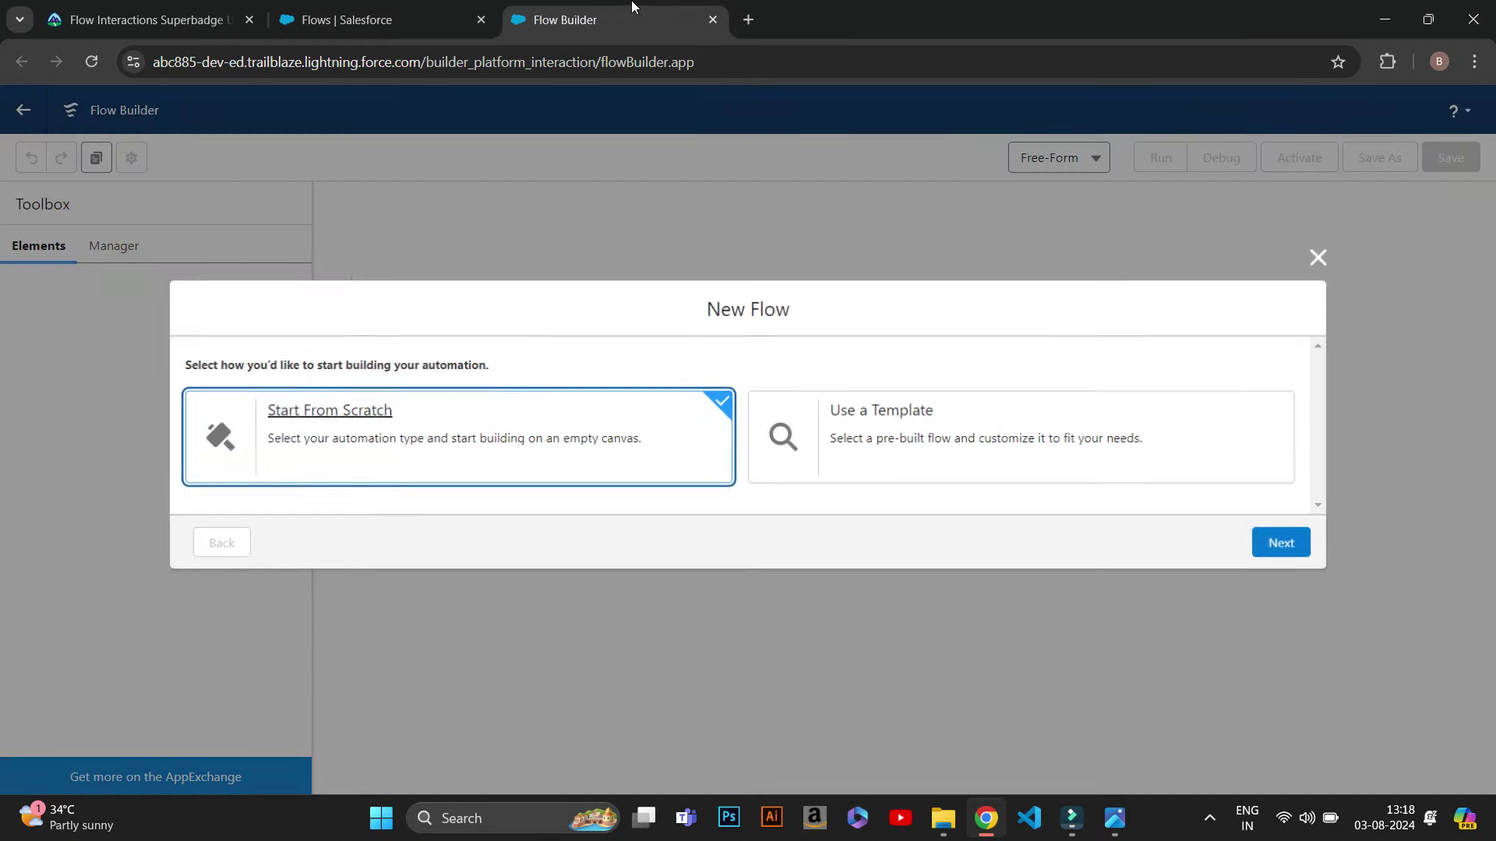
{"action": "left_click", "coordinate": [378, 418]}
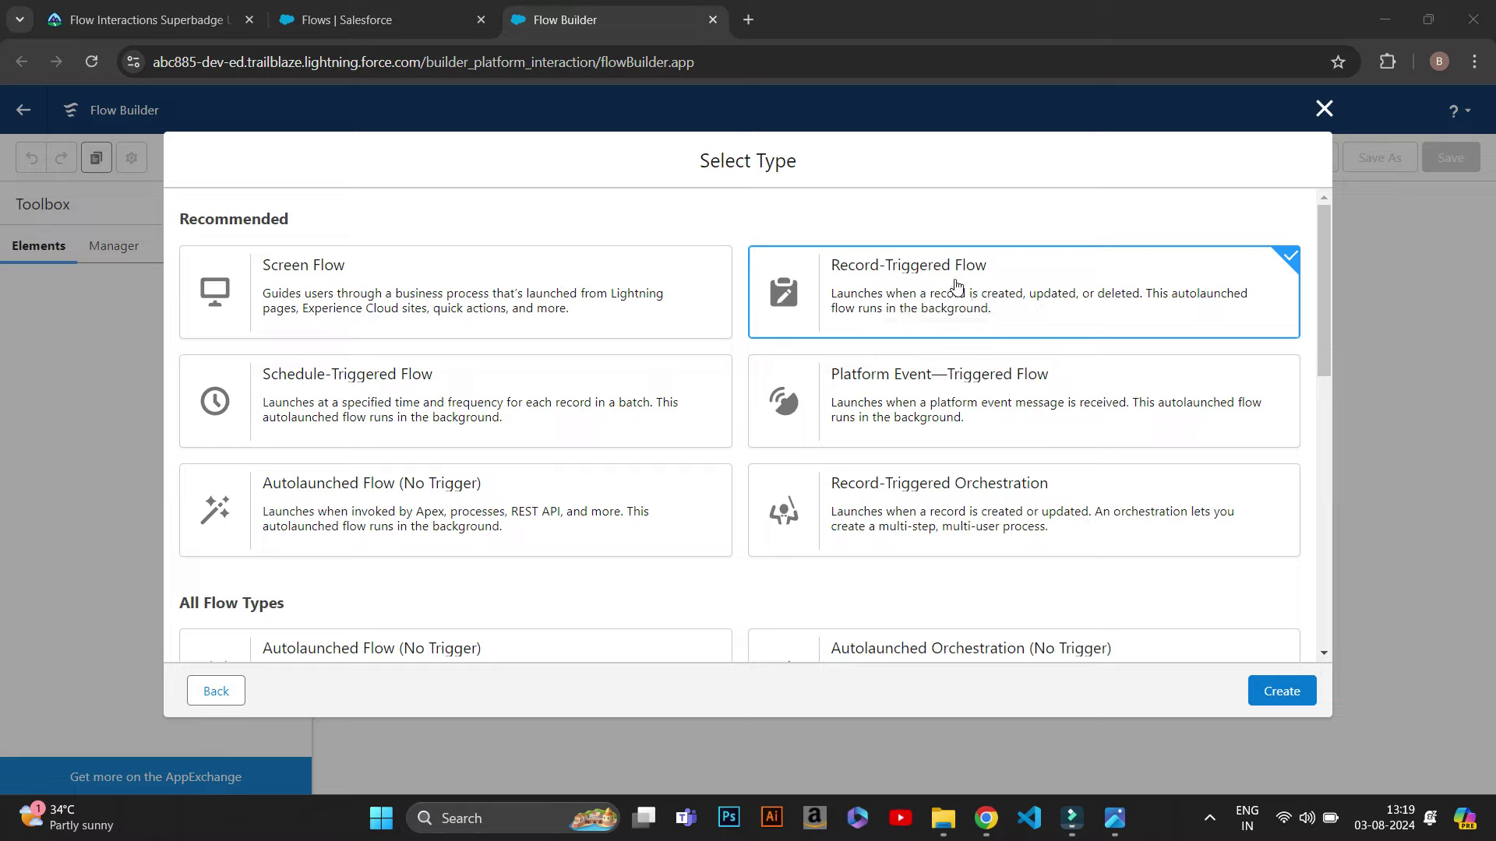
{"action": "left_click", "coordinate": [950, 279]}
{"action": "left_click", "coordinate": [1281, 691]}
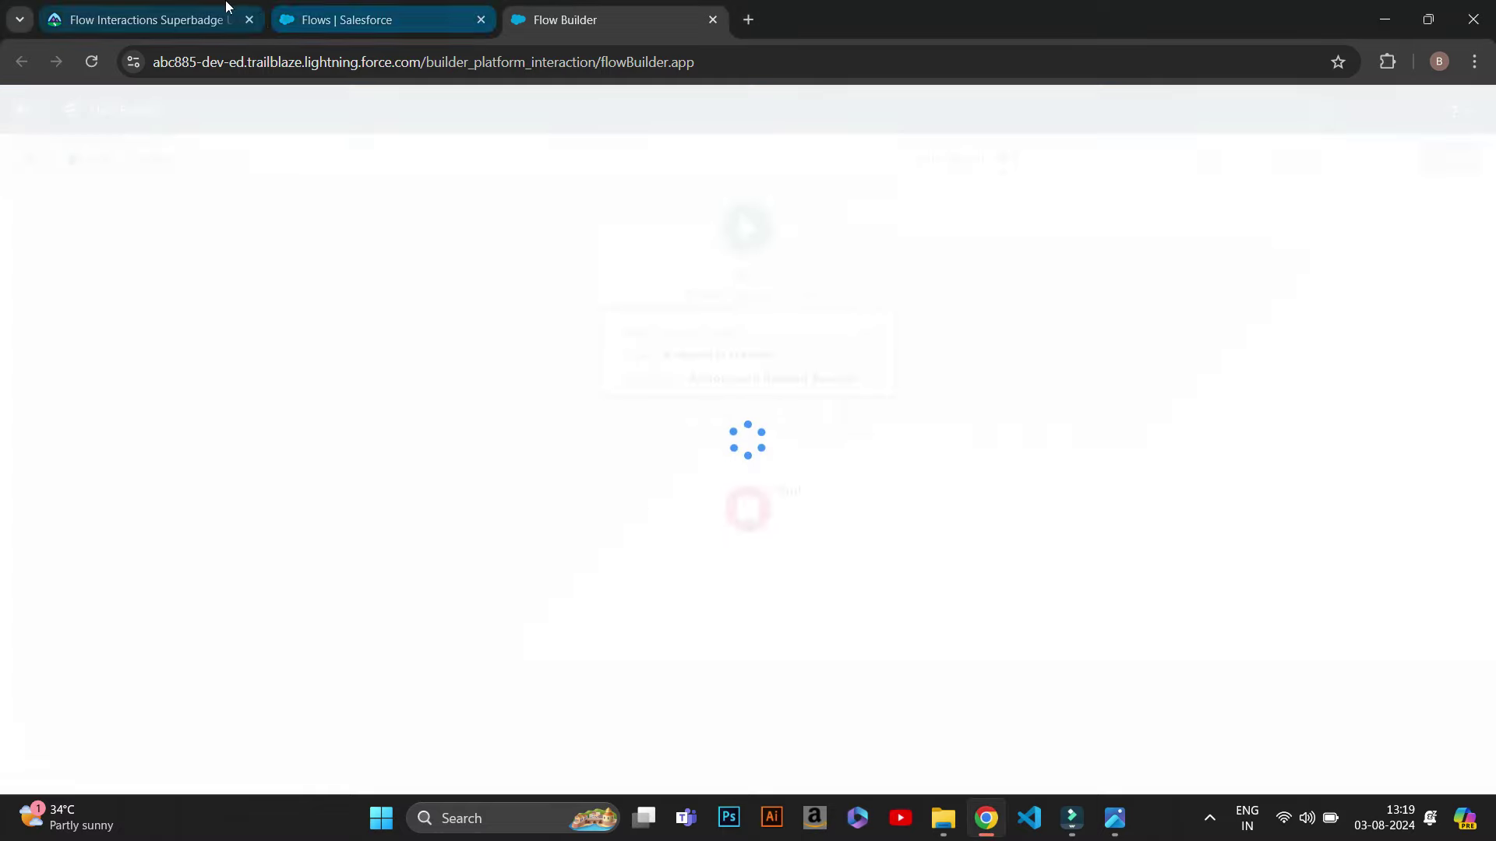
Check the Trailhead requirements, dismiss the Flow Builder introduction and set Opportunity as the object that triggers the flow.
{"action": "left_click", "coordinate": [241, 11]}
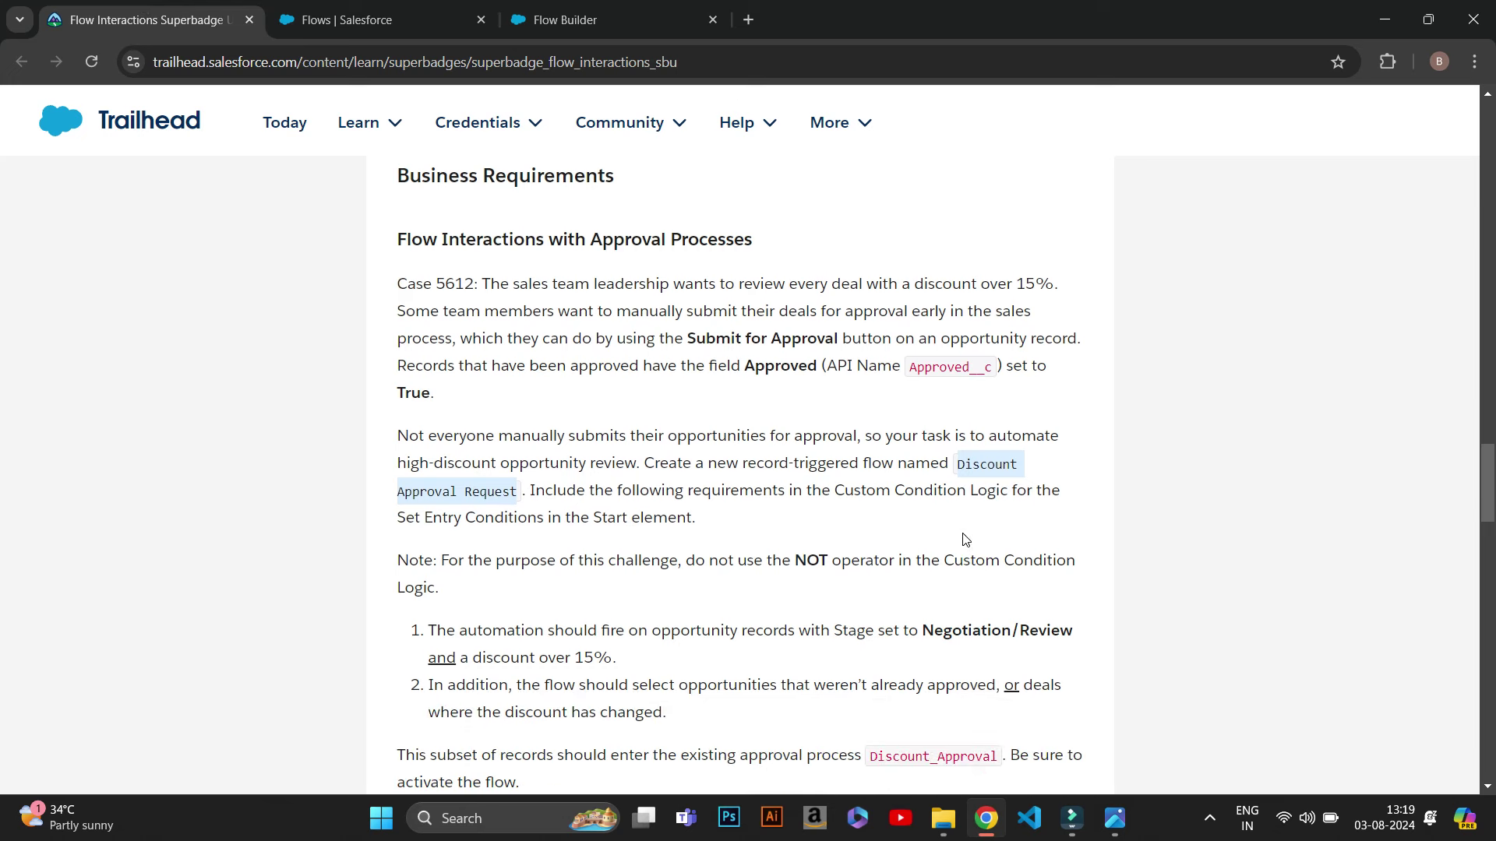
{"action": "left_click", "coordinate": [367, 7]}
{"action": "left_click", "coordinate": [565, 19]}
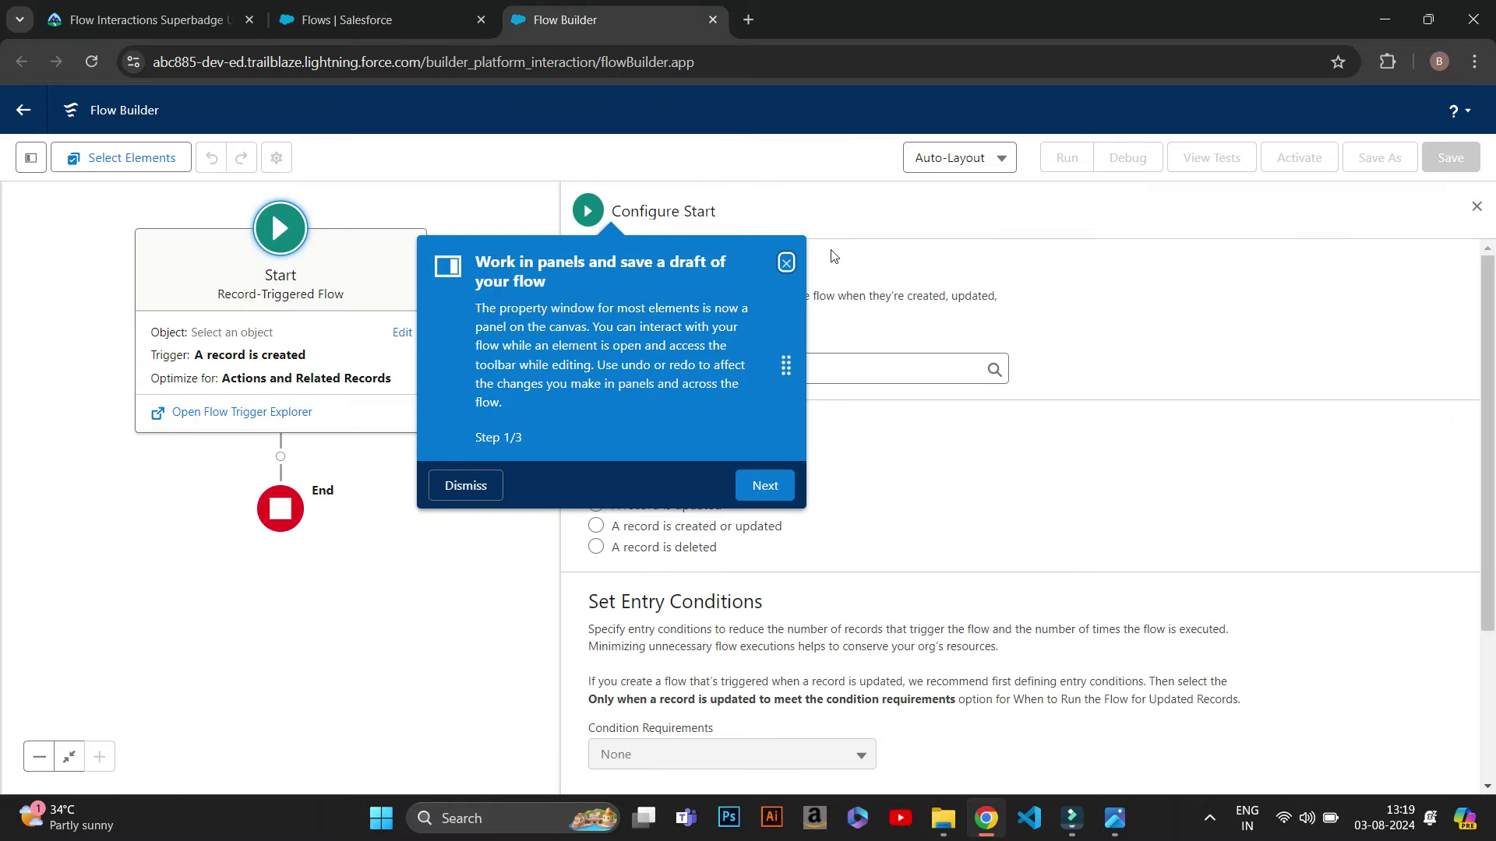
{"action": "left_click", "coordinate": [784, 263]}
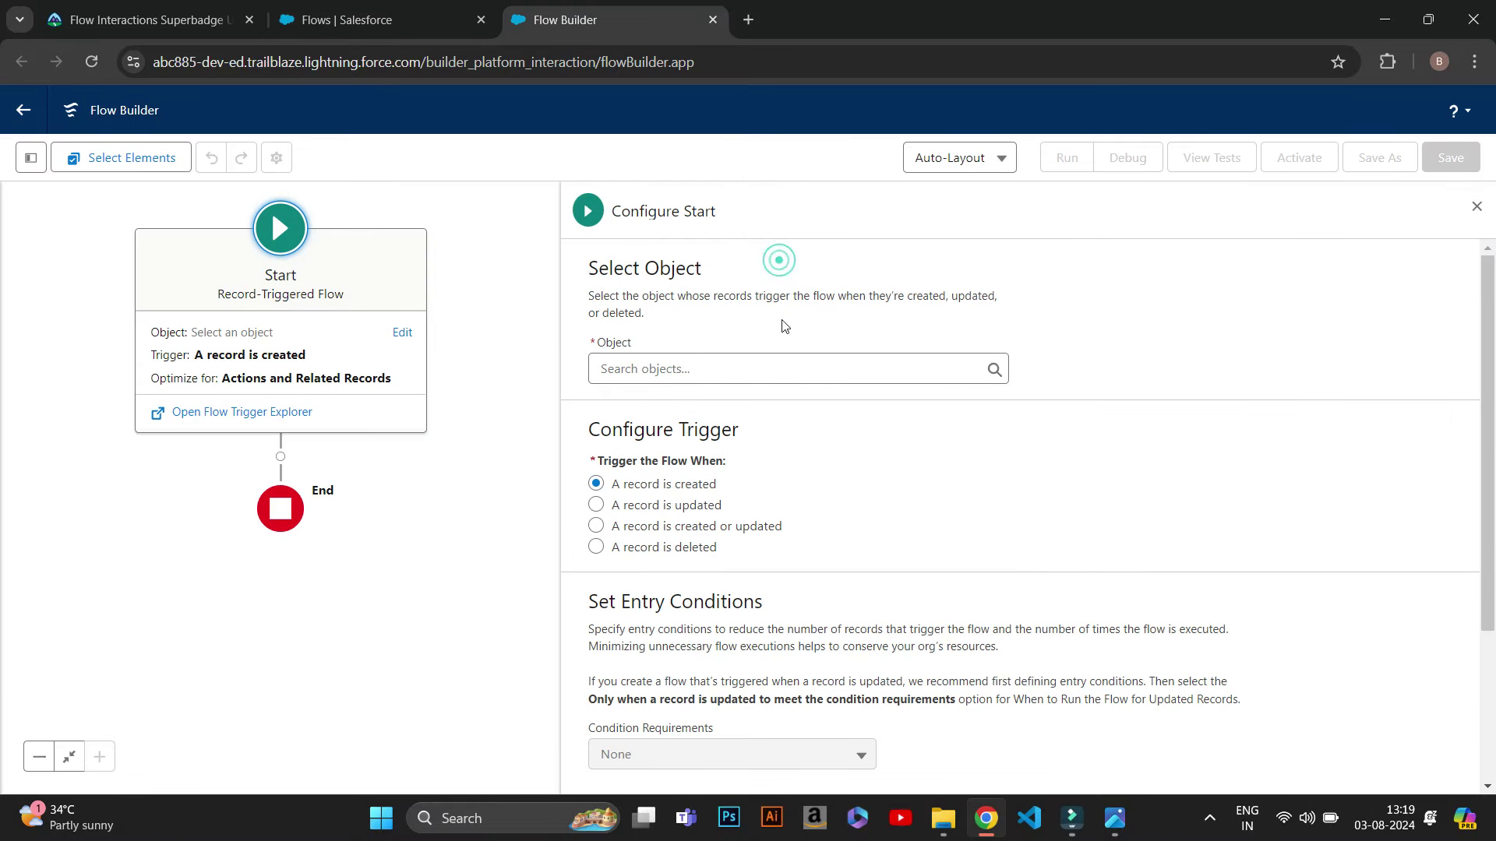
{"action": "left_click", "coordinate": [717, 368]}
{"action": "type", "text": "opp"}
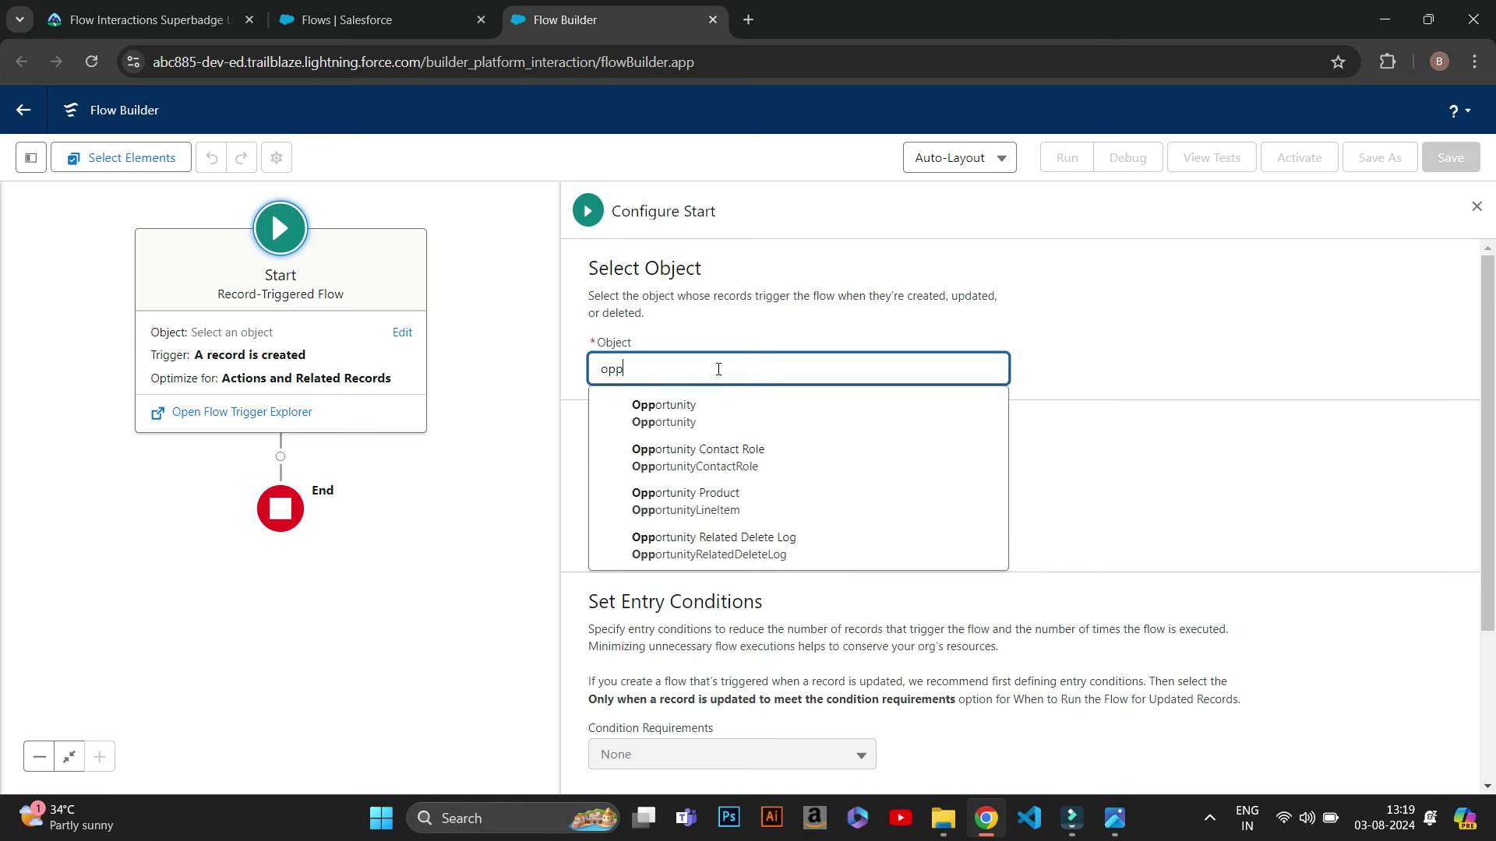
{"action": "left_click", "coordinate": [700, 410]}
Trigger the flow when a record is created or updated, and set the condition requirements to Custom Condition Logic Is Met.
{"action": "left_click", "coordinate": [148, 19]}
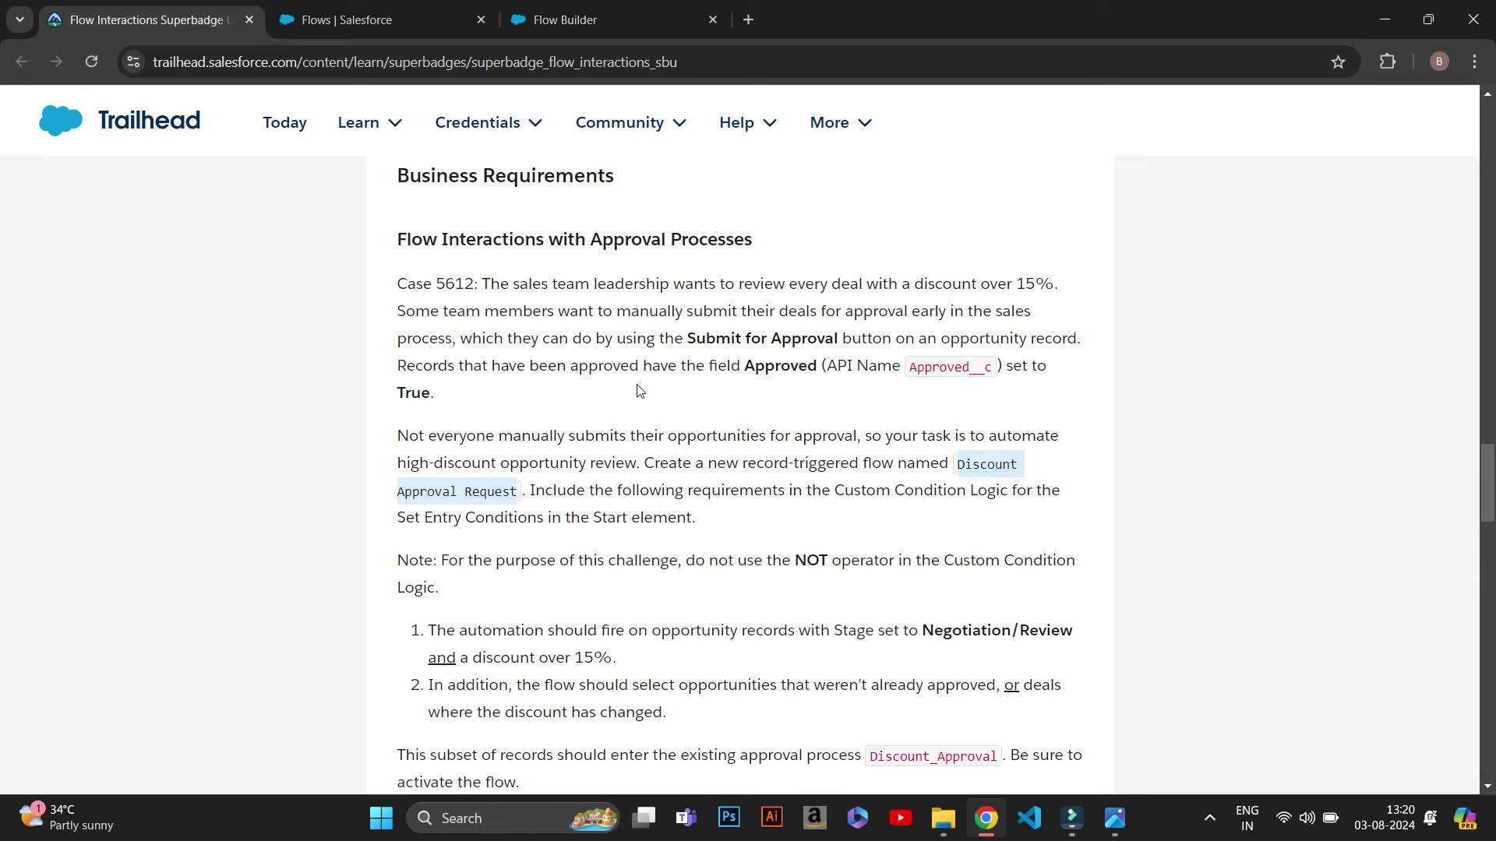
{"action": "left_click", "coordinate": [584, 17]}
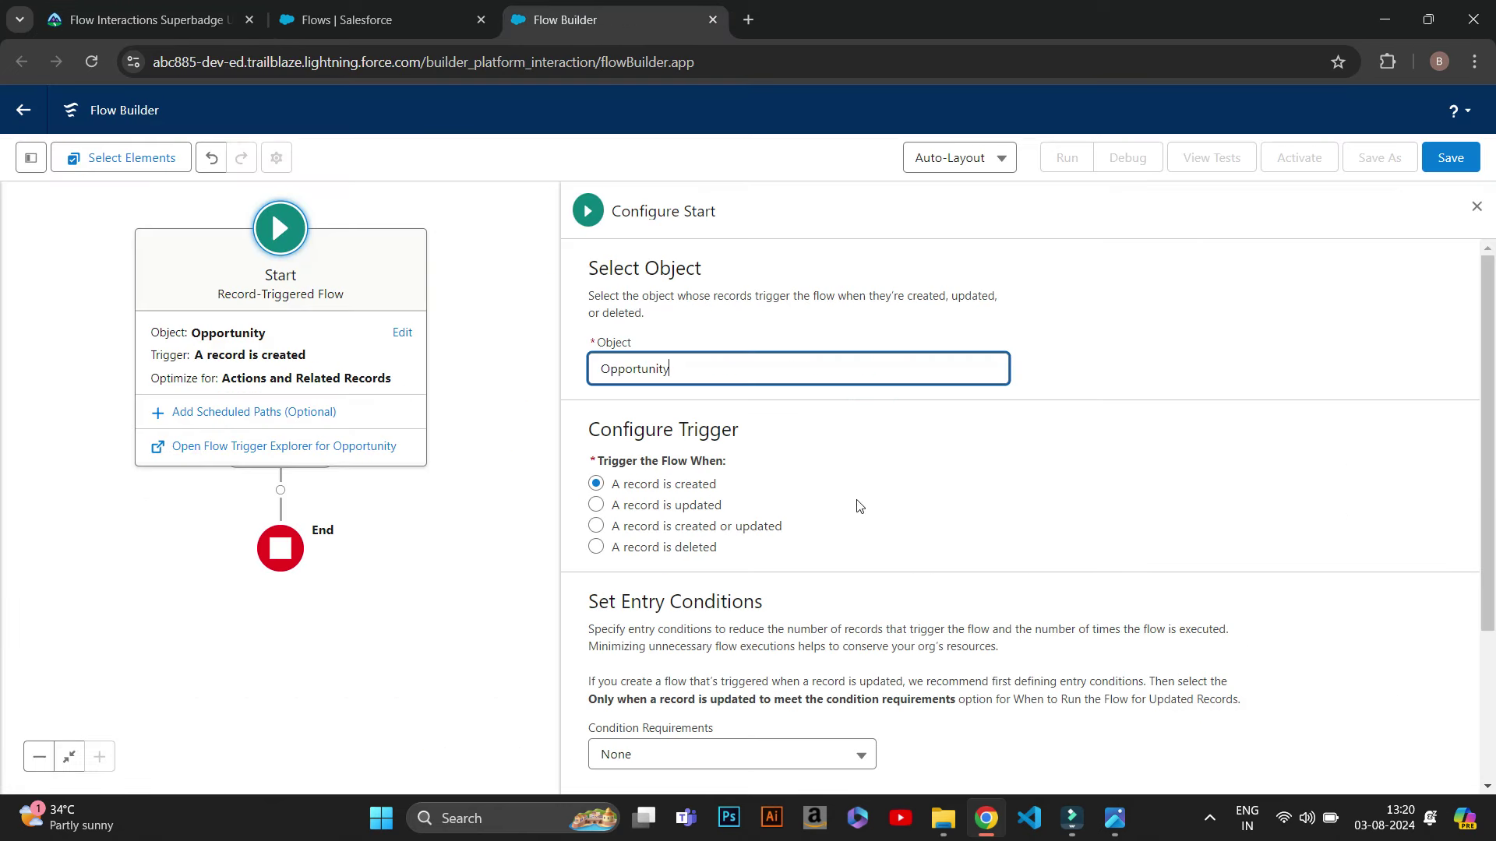
{"action": "left_click", "coordinate": [706, 525]}
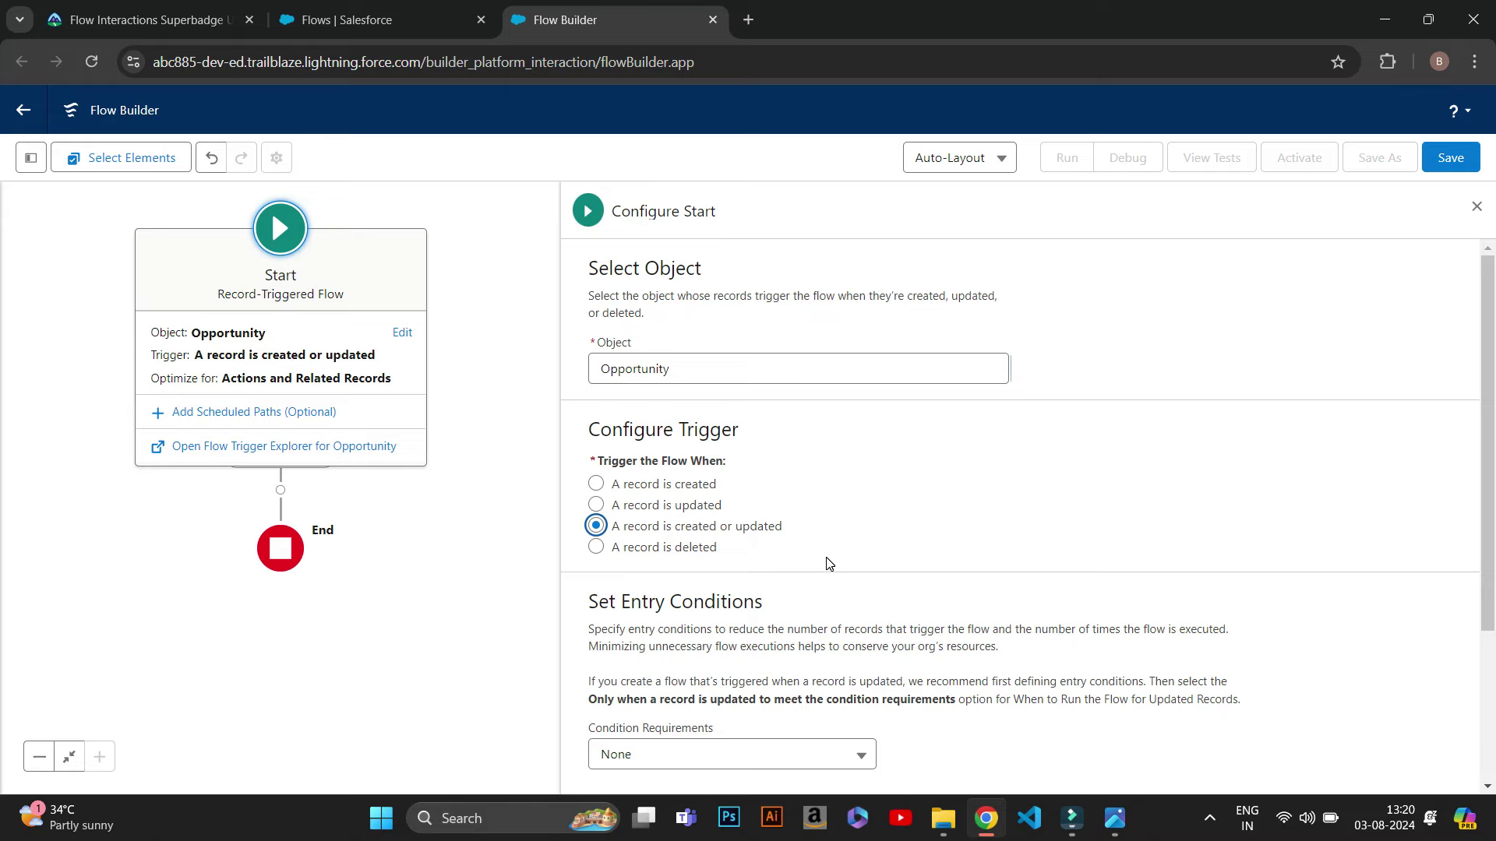
{"action": "scroll", "coordinate": [829, 564], "scroll_direction": "down", "scroll_amount": 2}
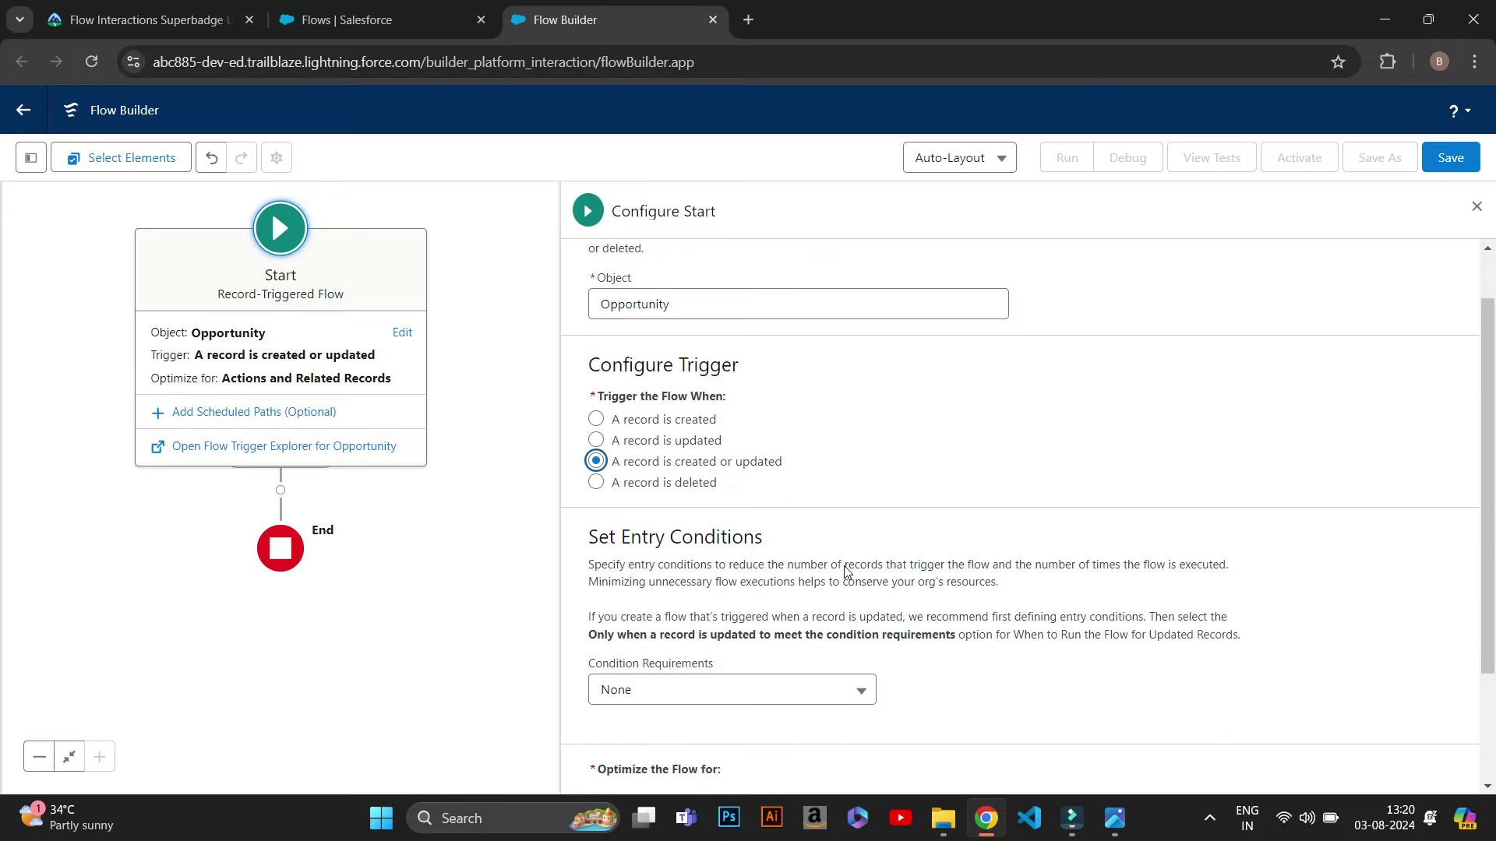
{"action": "left_click", "coordinate": [816, 656]}
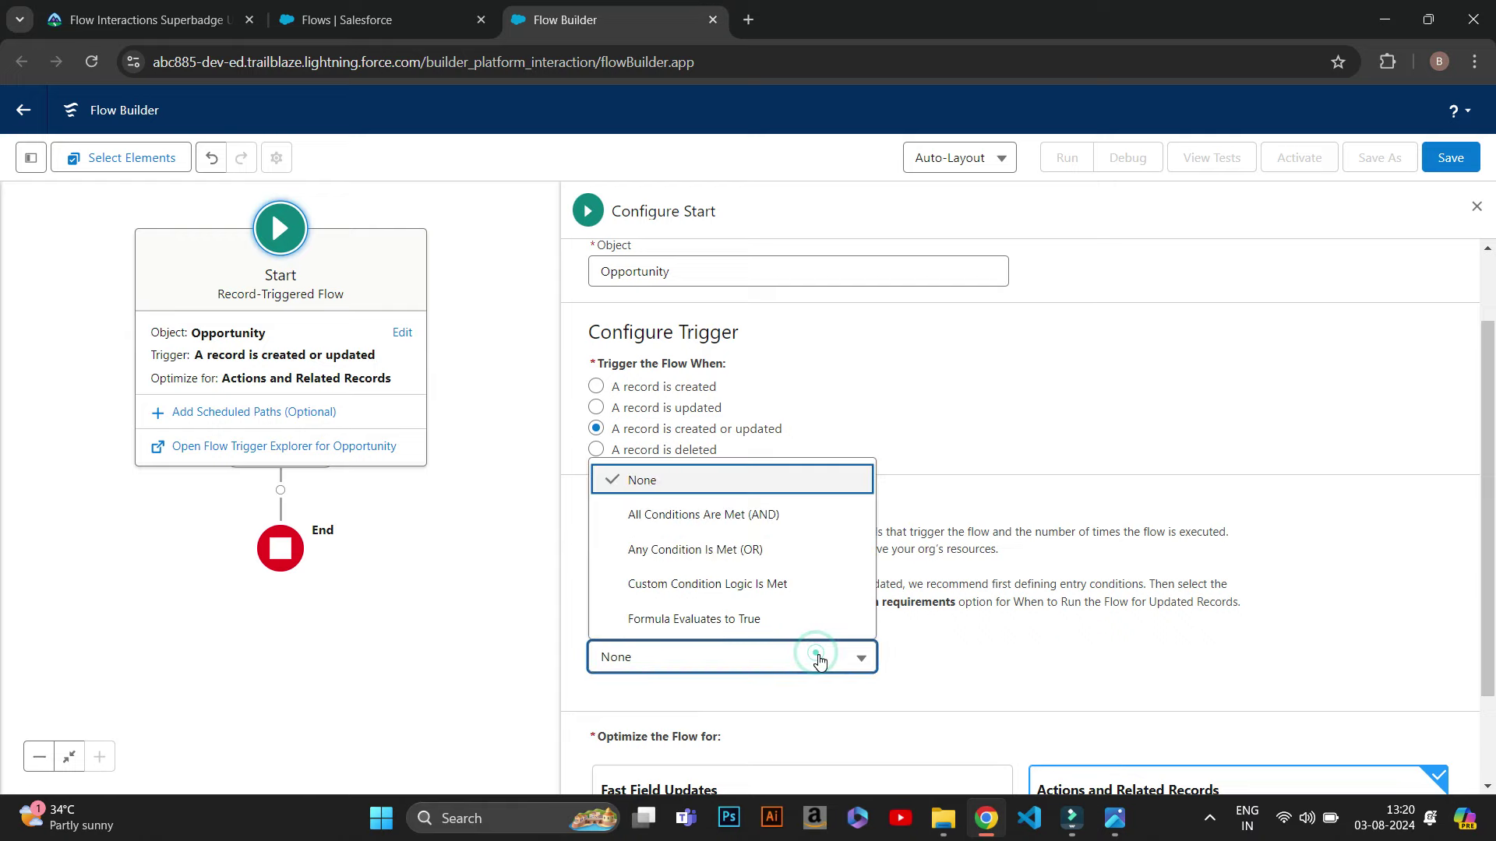
{"action": "left_click", "coordinate": [805, 584]}
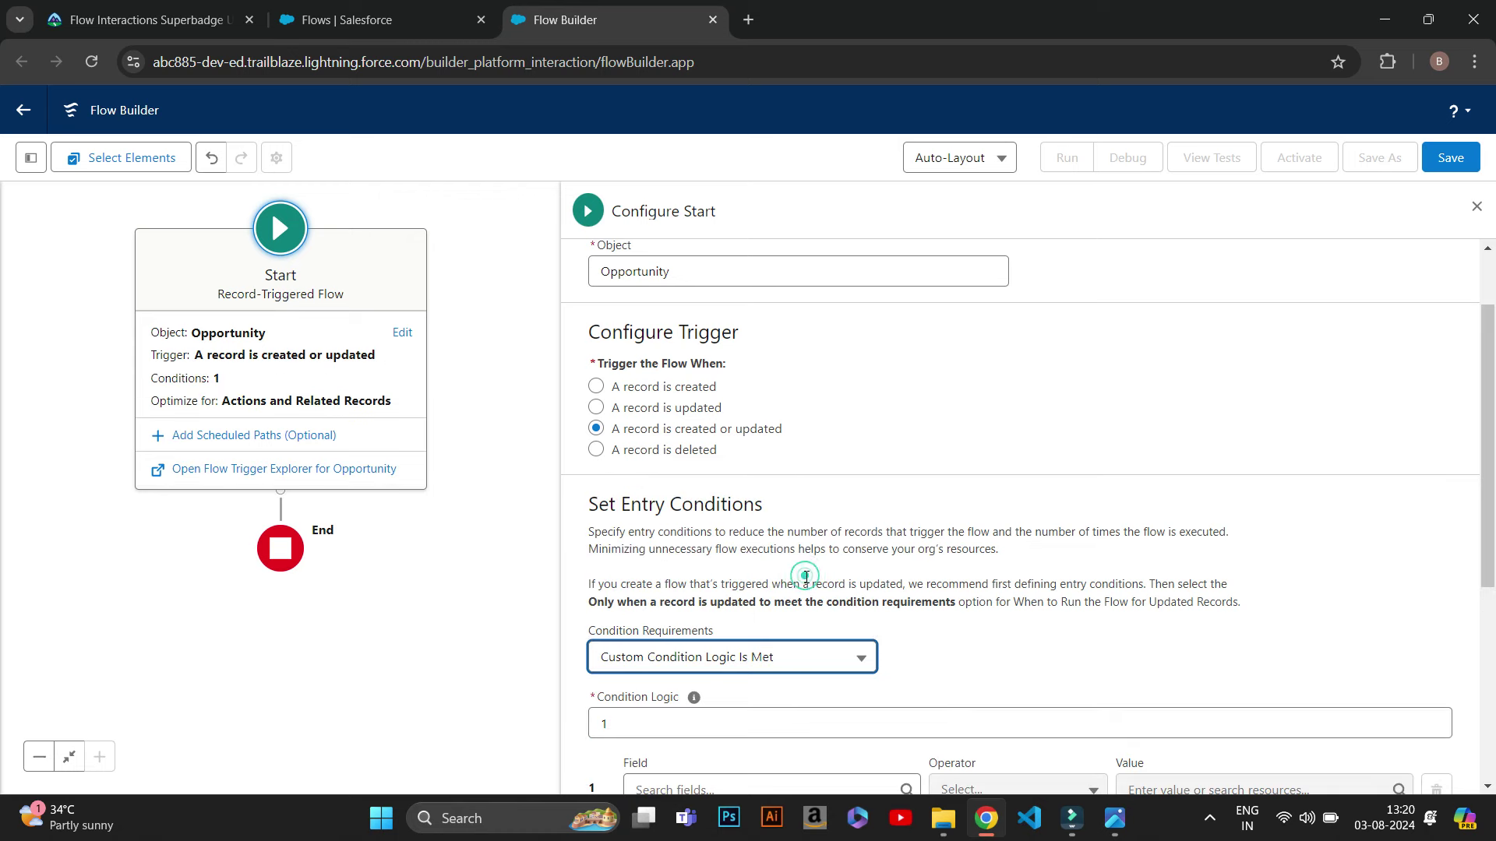
{"action": "left_click", "coordinate": [1209, 818]}
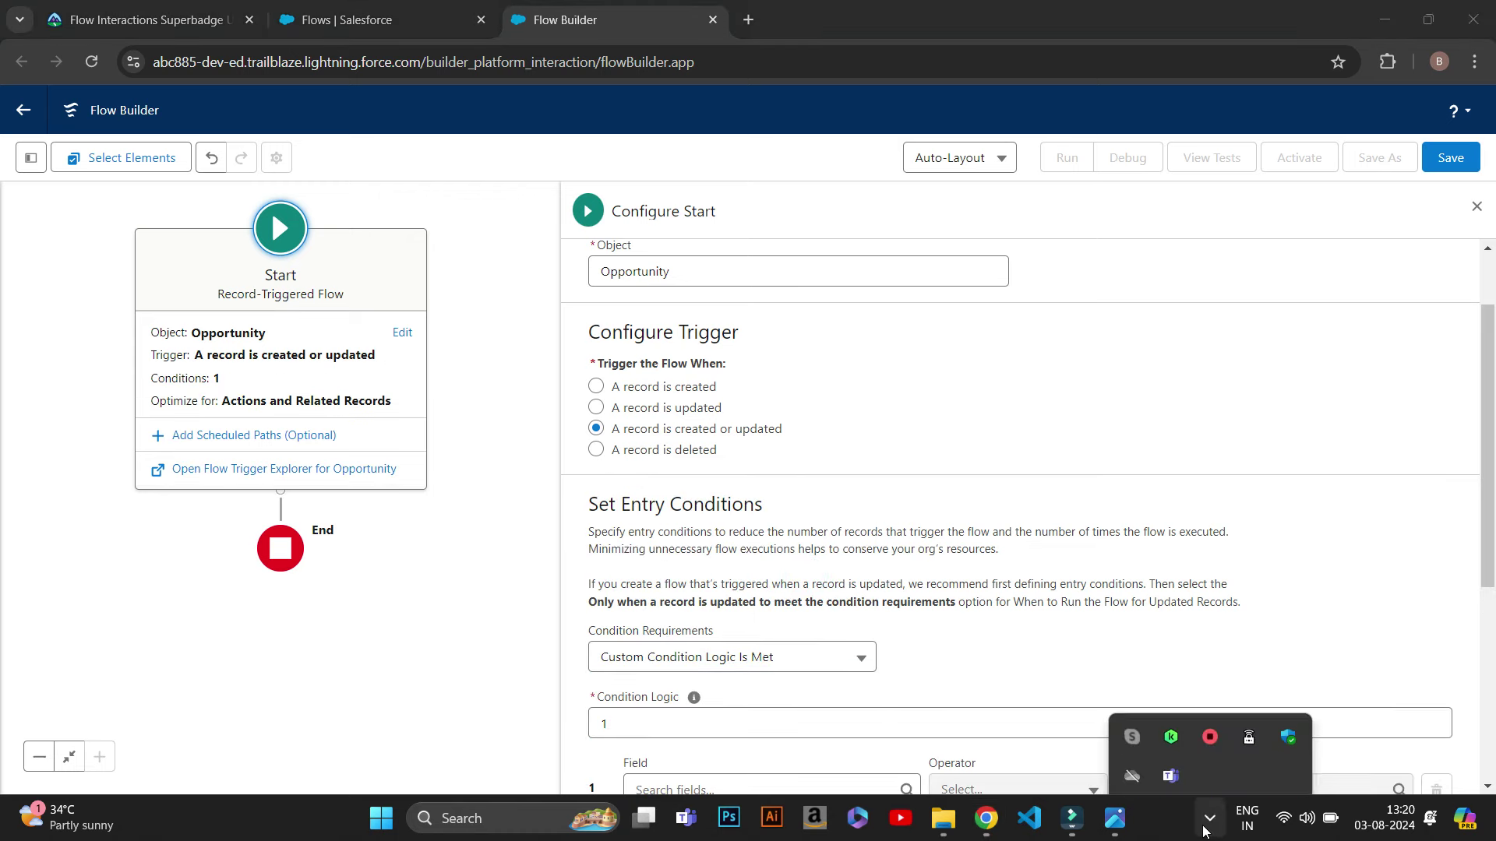
{"action": "left_click", "coordinate": [1209, 818]}
Define the first entry condition as StageName Equals Negotiation/Review.
{"action": "scroll", "coordinate": [936, 696], "scroll_direction": "down", "scroll_amount": 3}
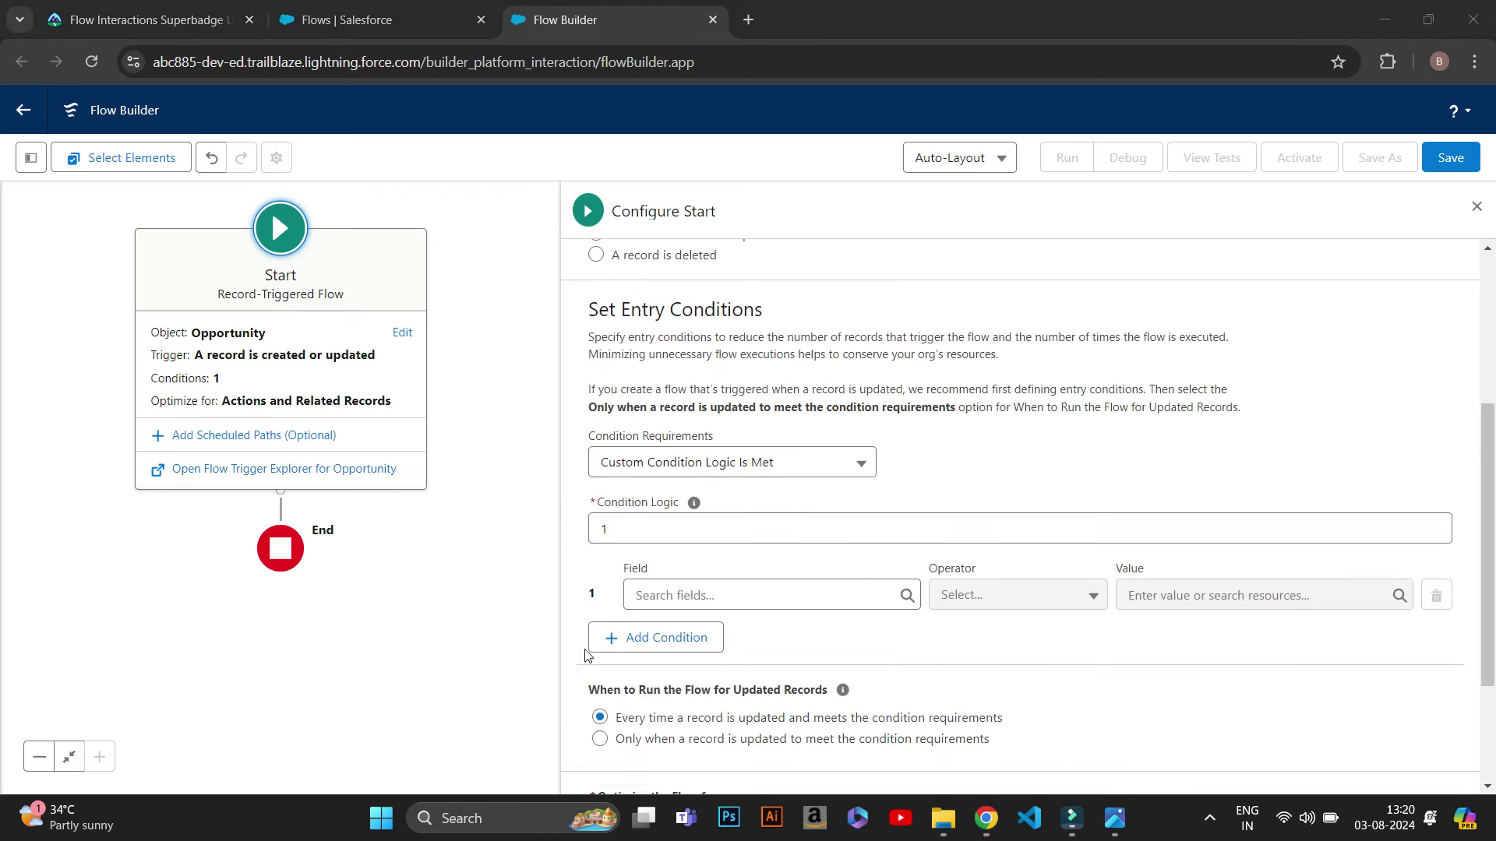
{"action": "left_click", "coordinate": [688, 605]}
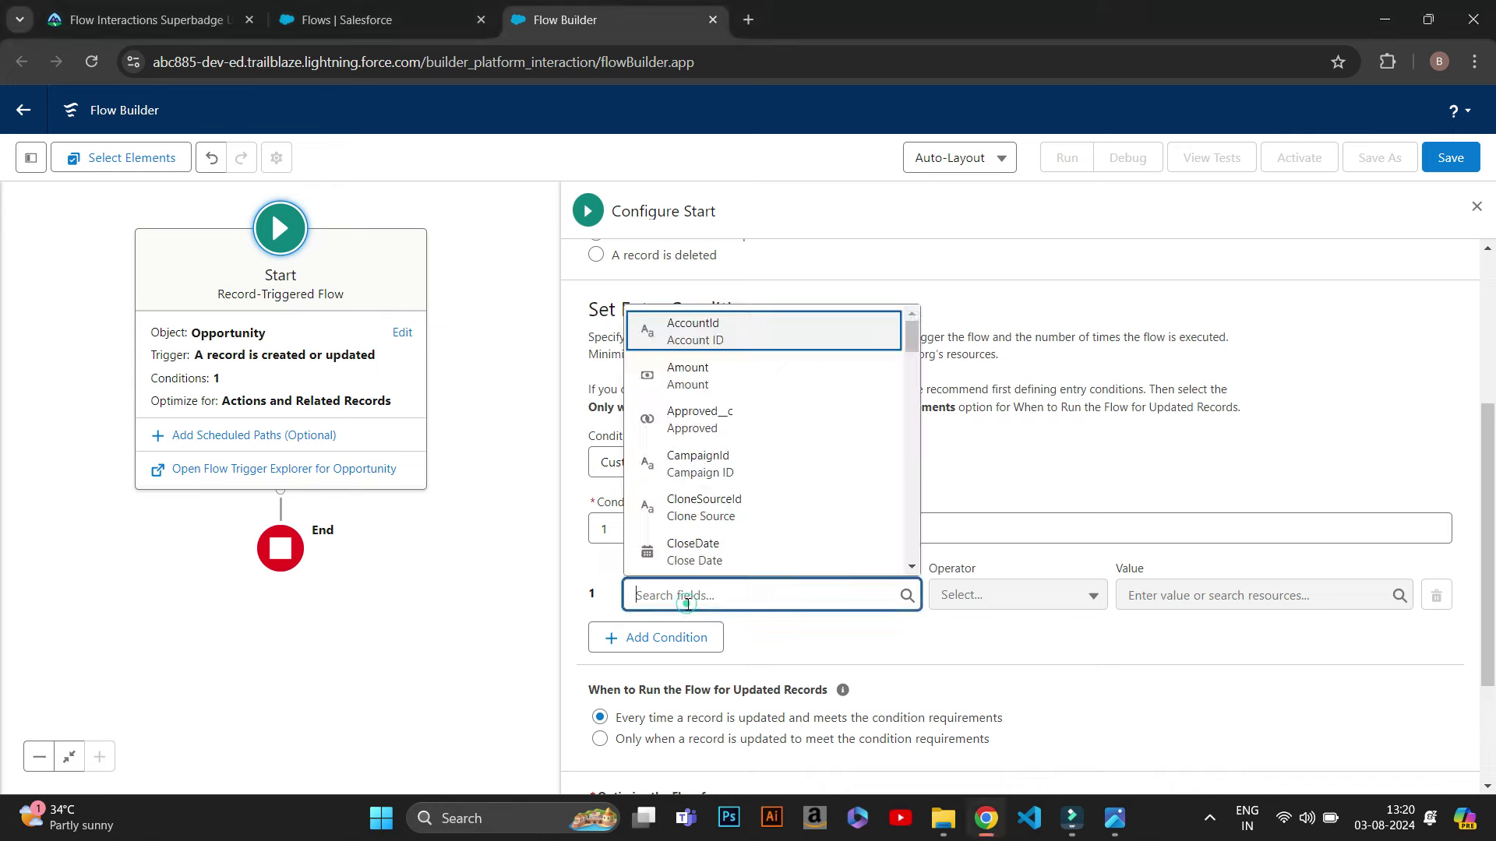
{"action": "type", "text": "stage"}
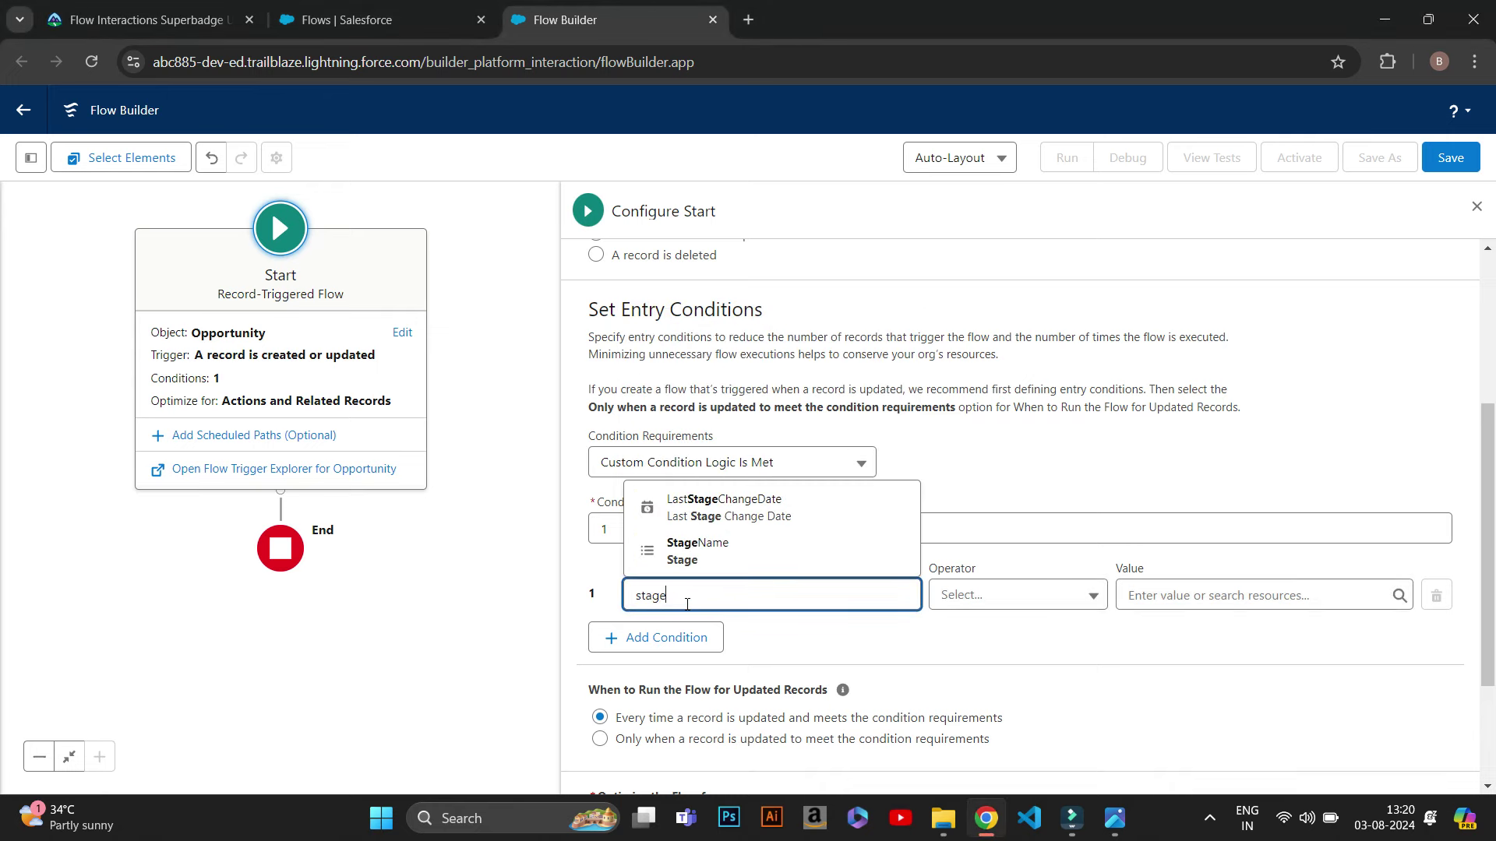
{"action": "left_click", "coordinate": [708, 561]}
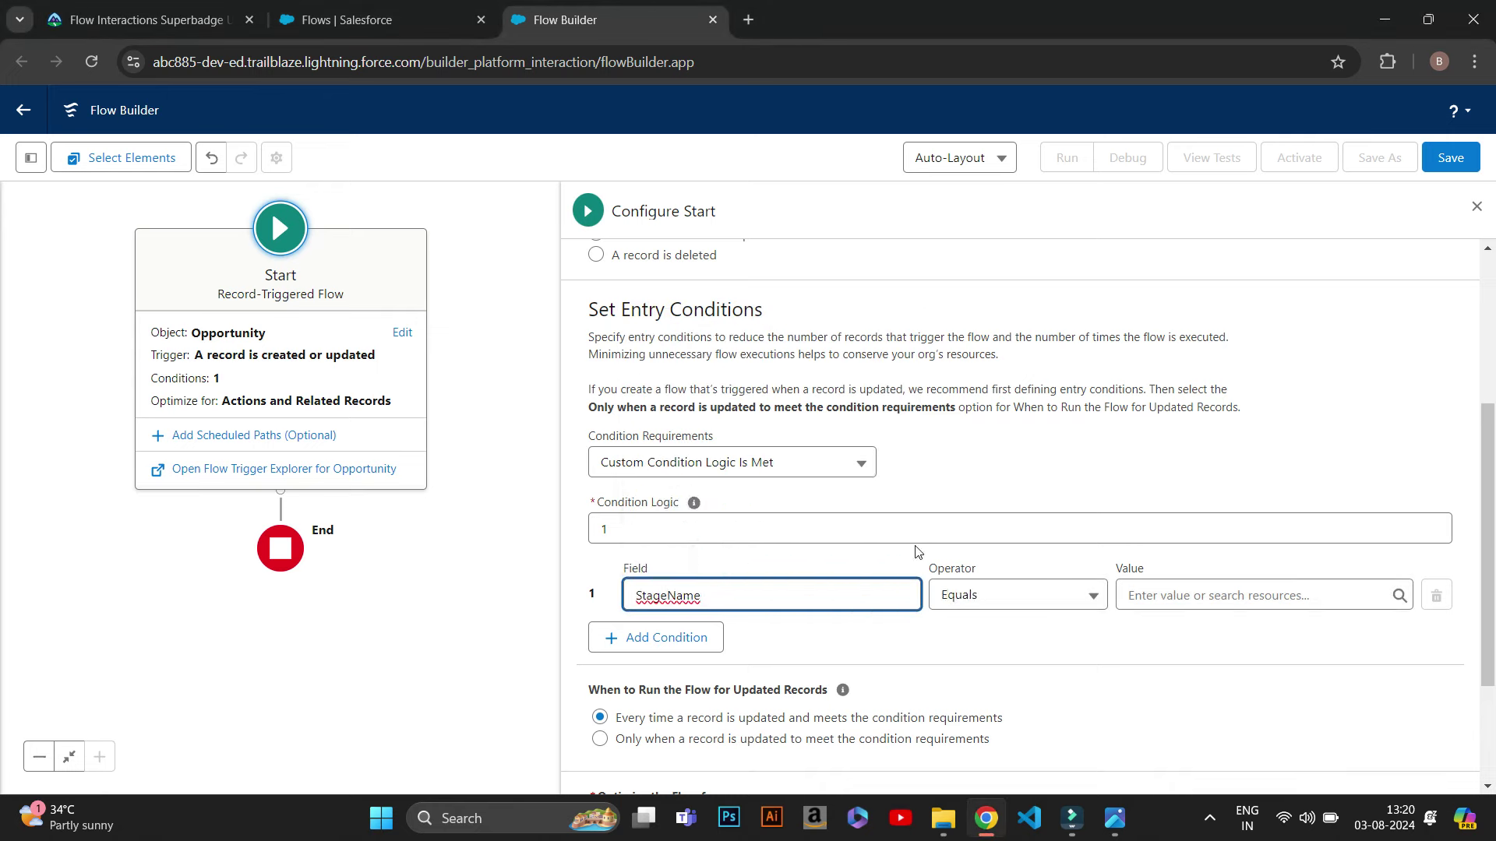
{"action": "left_click", "coordinate": [1155, 593]}
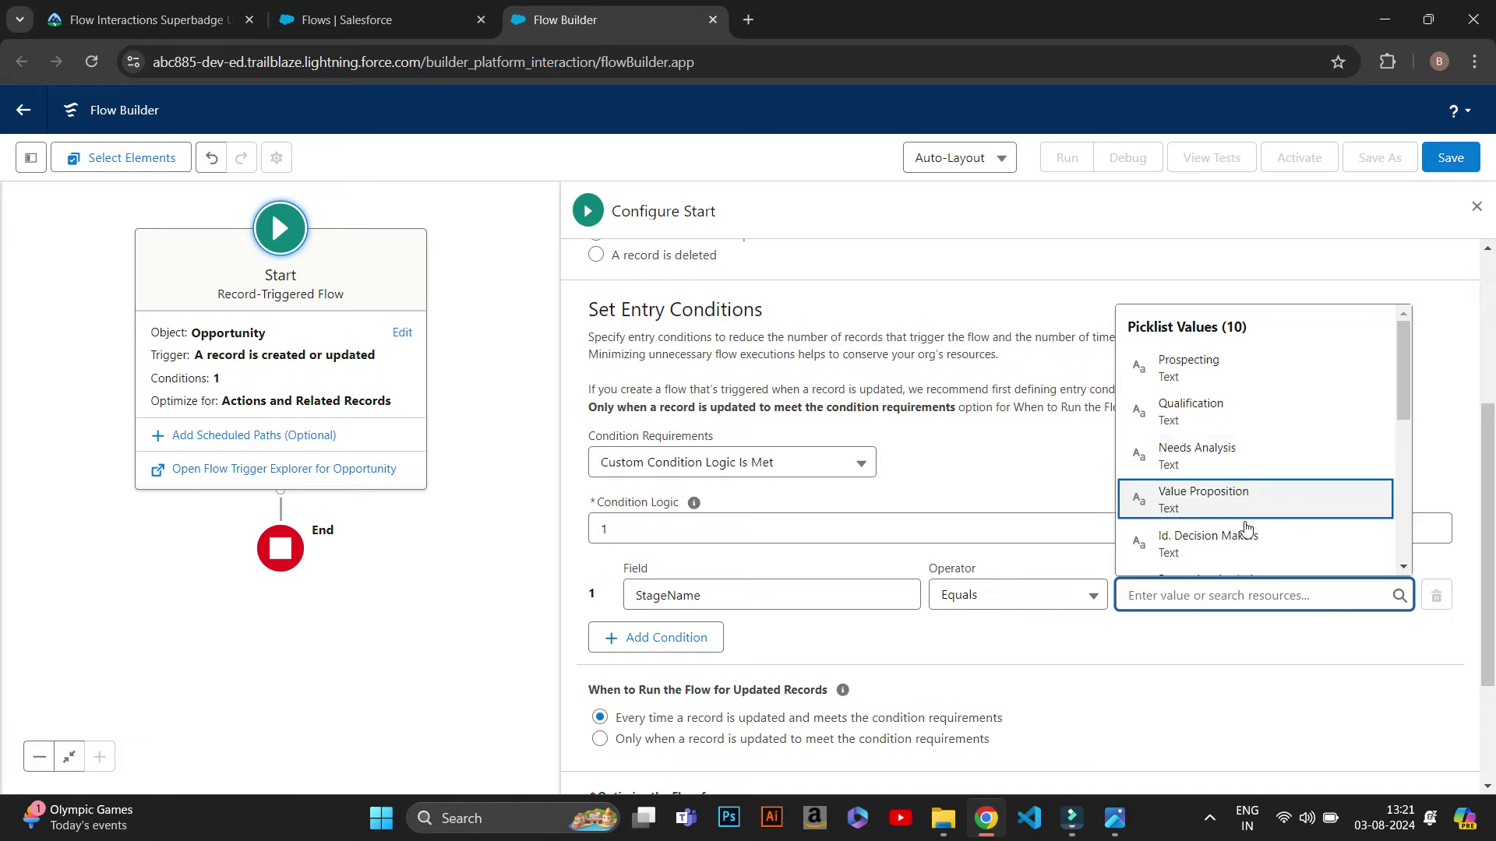
{"action": "scroll", "coordinate": [1252, 445], "scroll_direction": "down", "scroll_amount": 5}
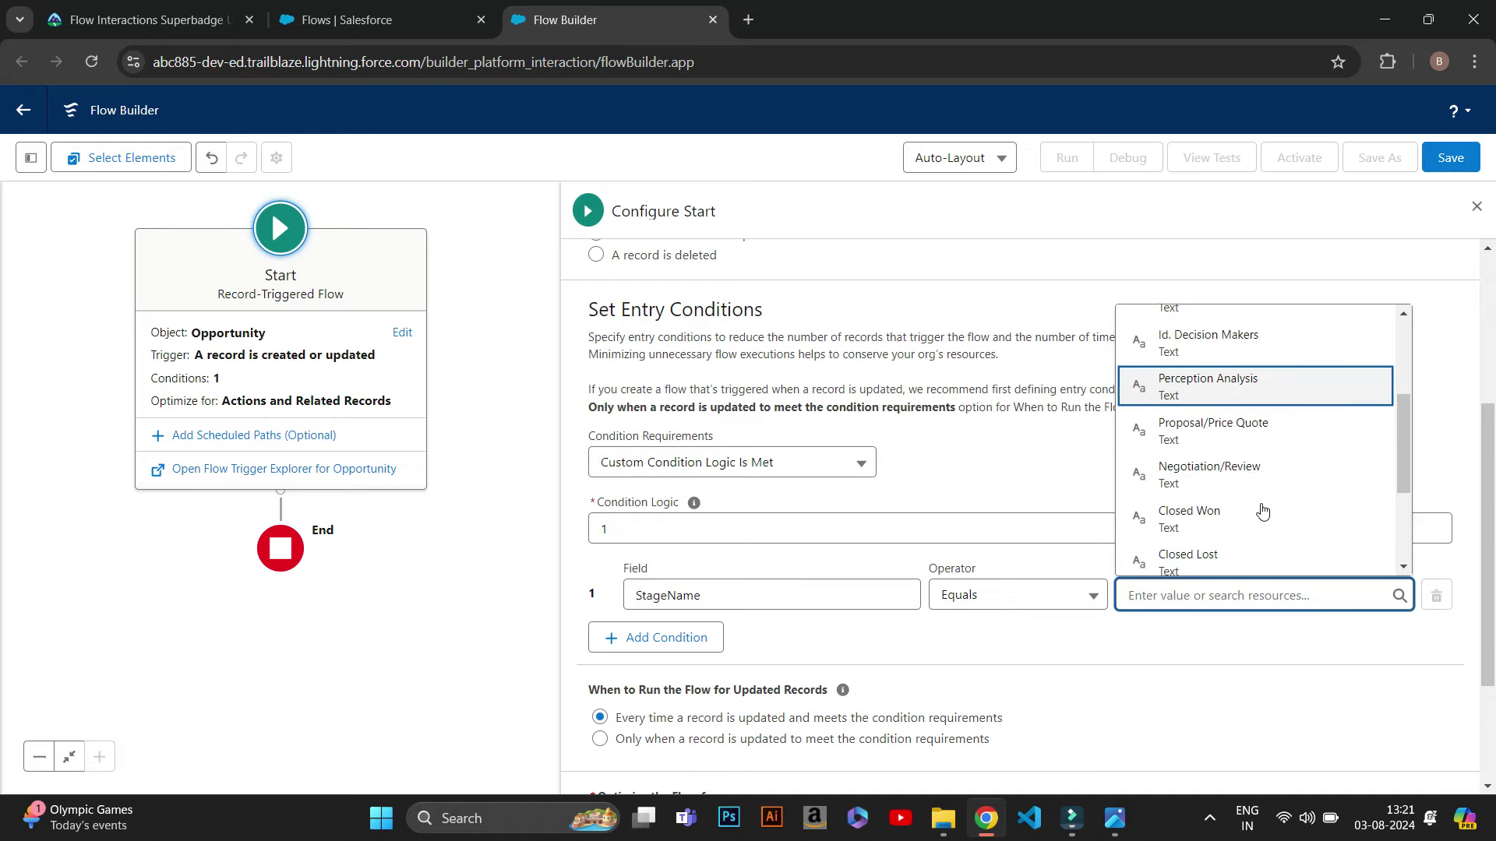
{"action": "left_click", "coordinate": [1252, 392]}
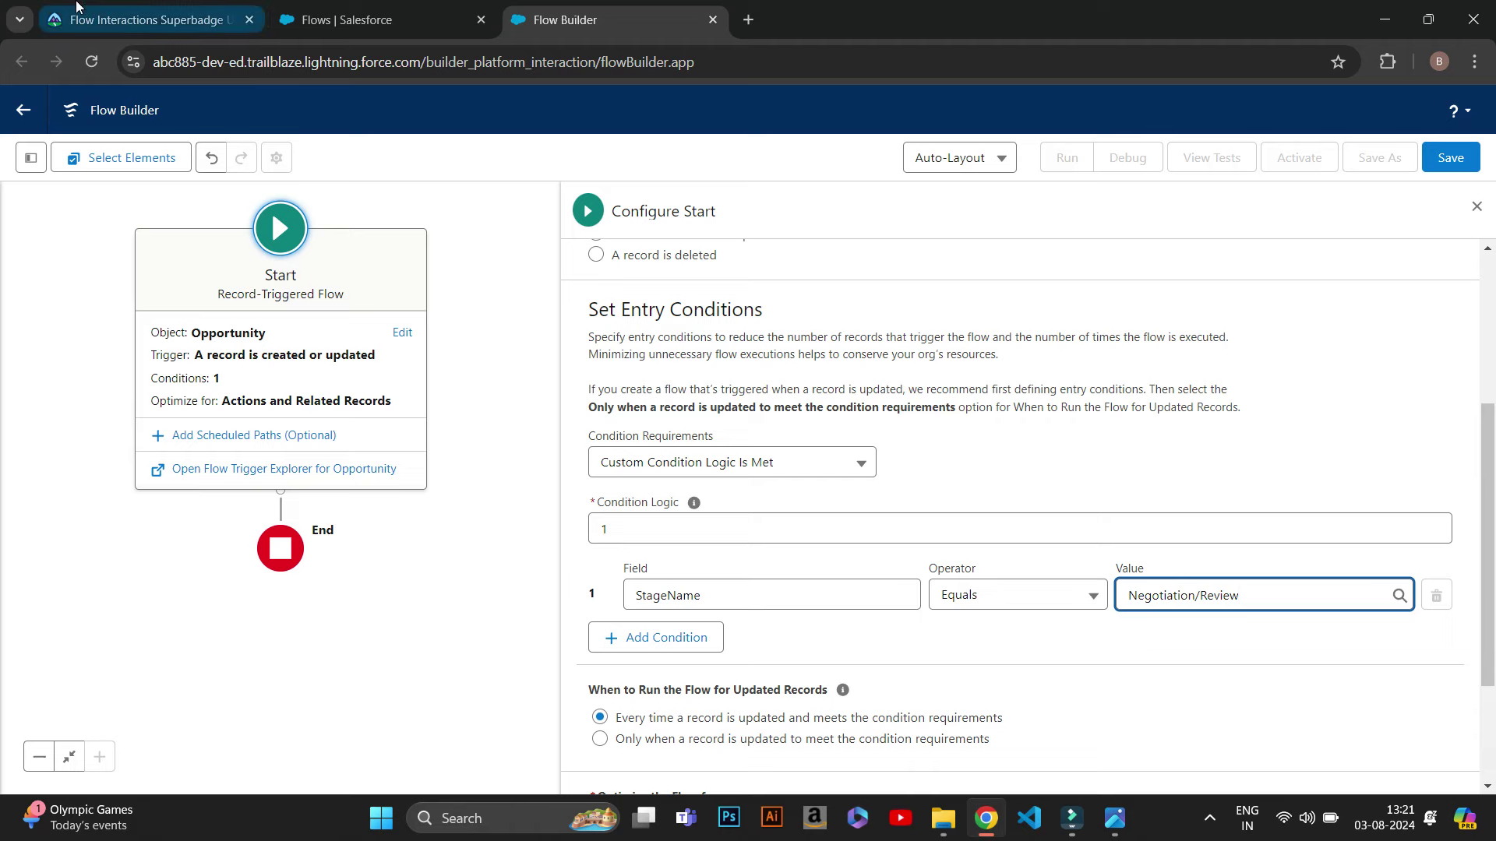
Check the entry criteria in the Trailhead requirements and add a second entry condition on the Discount__c field.
{"action": "left_click", "coordinate": [148, 20]}
{"action": "scroll", "coordinate": [935, 475], "scroll_direction": "down", "scroll_amount": 2}
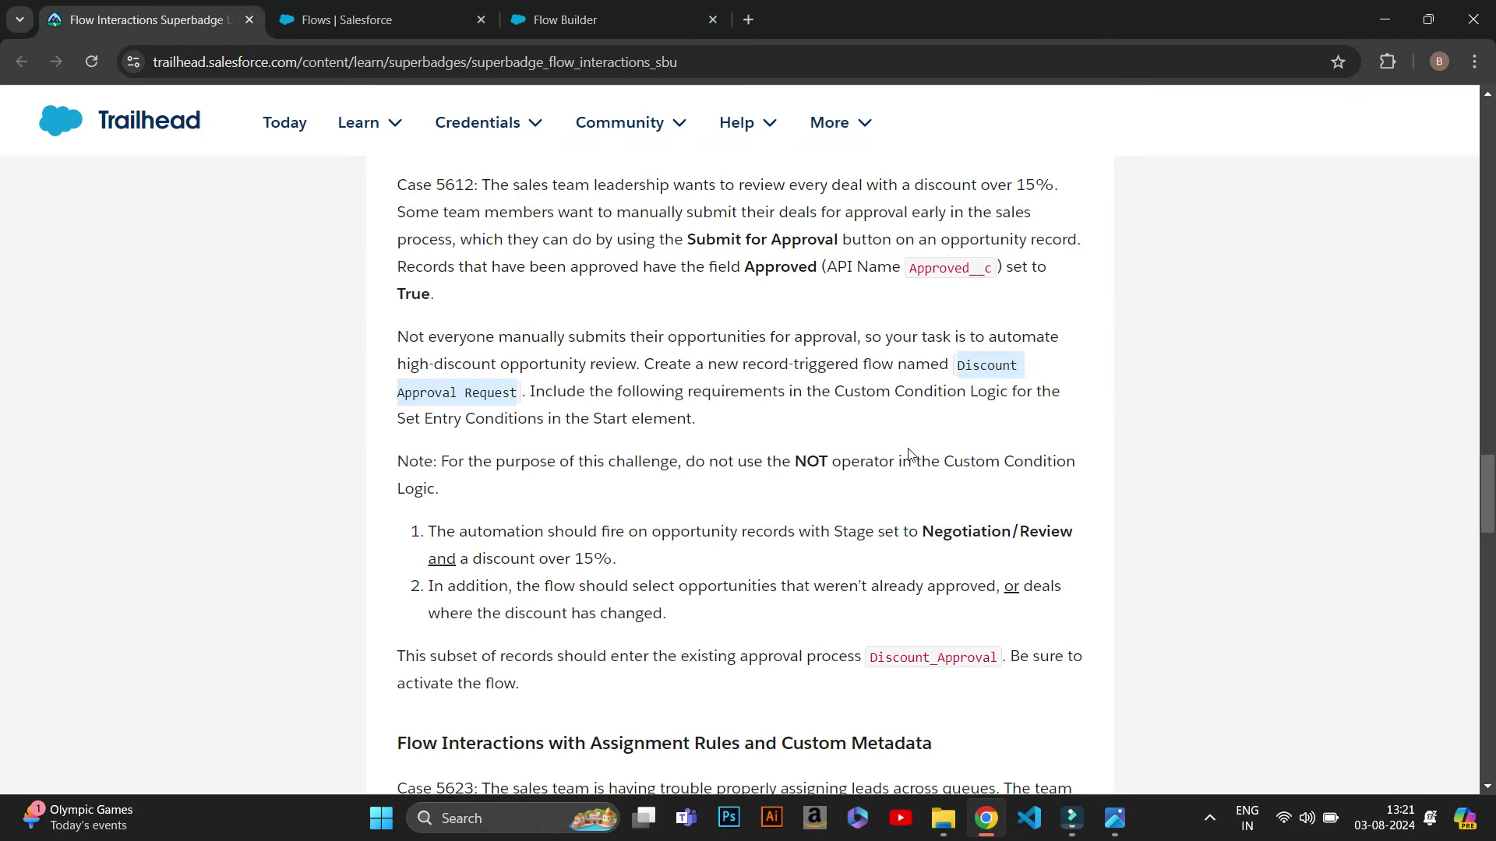
{"action": "left_click_drag", "start_coordinate": [924, 436], "coordinate": [1059, 460]}
{"action": "left_click", "coordinate": [782, 468]}
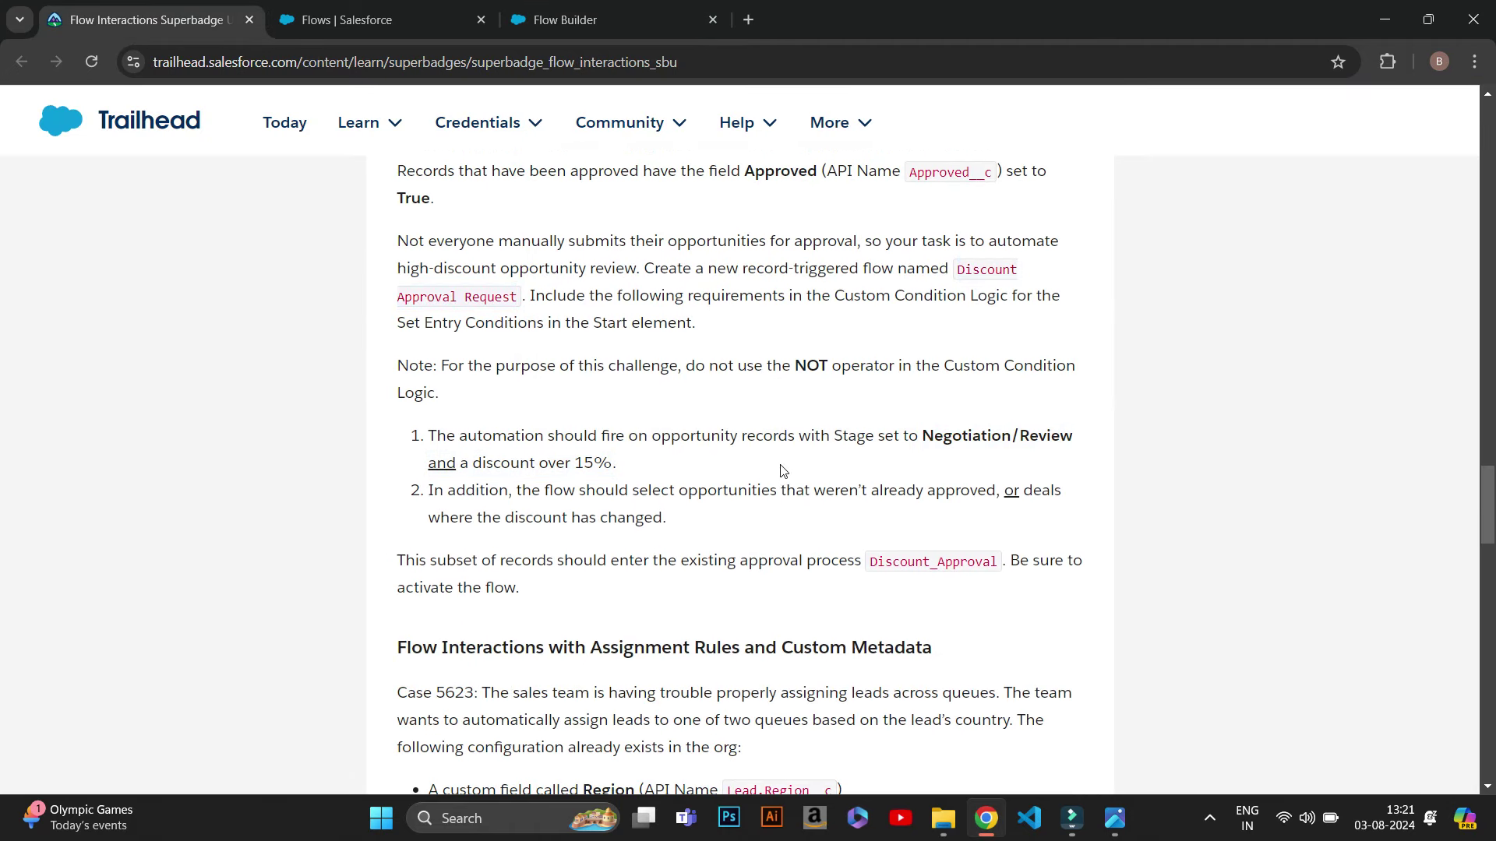
{"action": "left_click", "coordinate": [585, 10]}
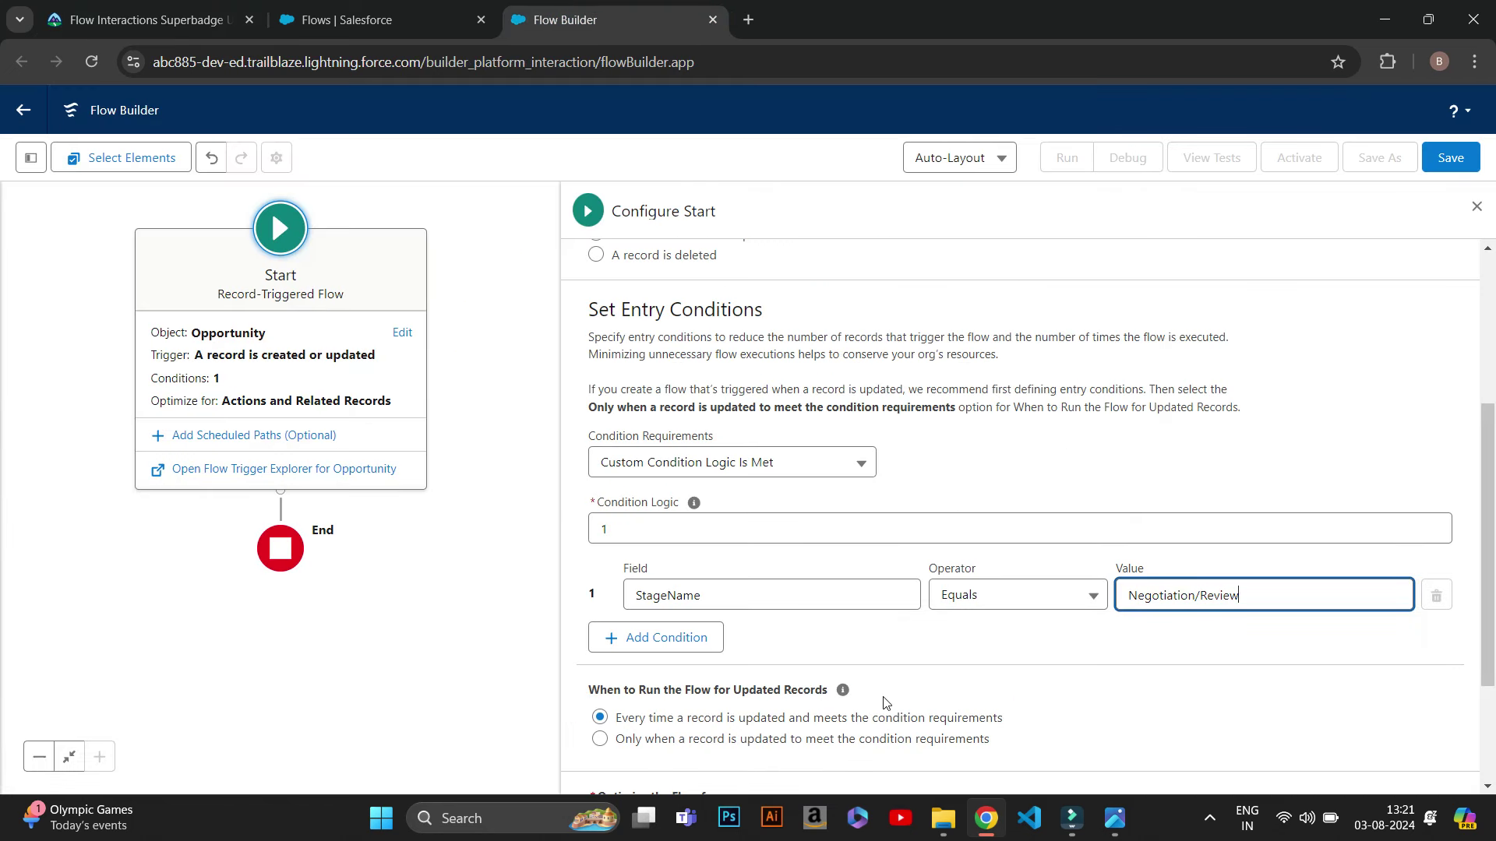
{"action": "left_click", "coordinate": [695, 641]}
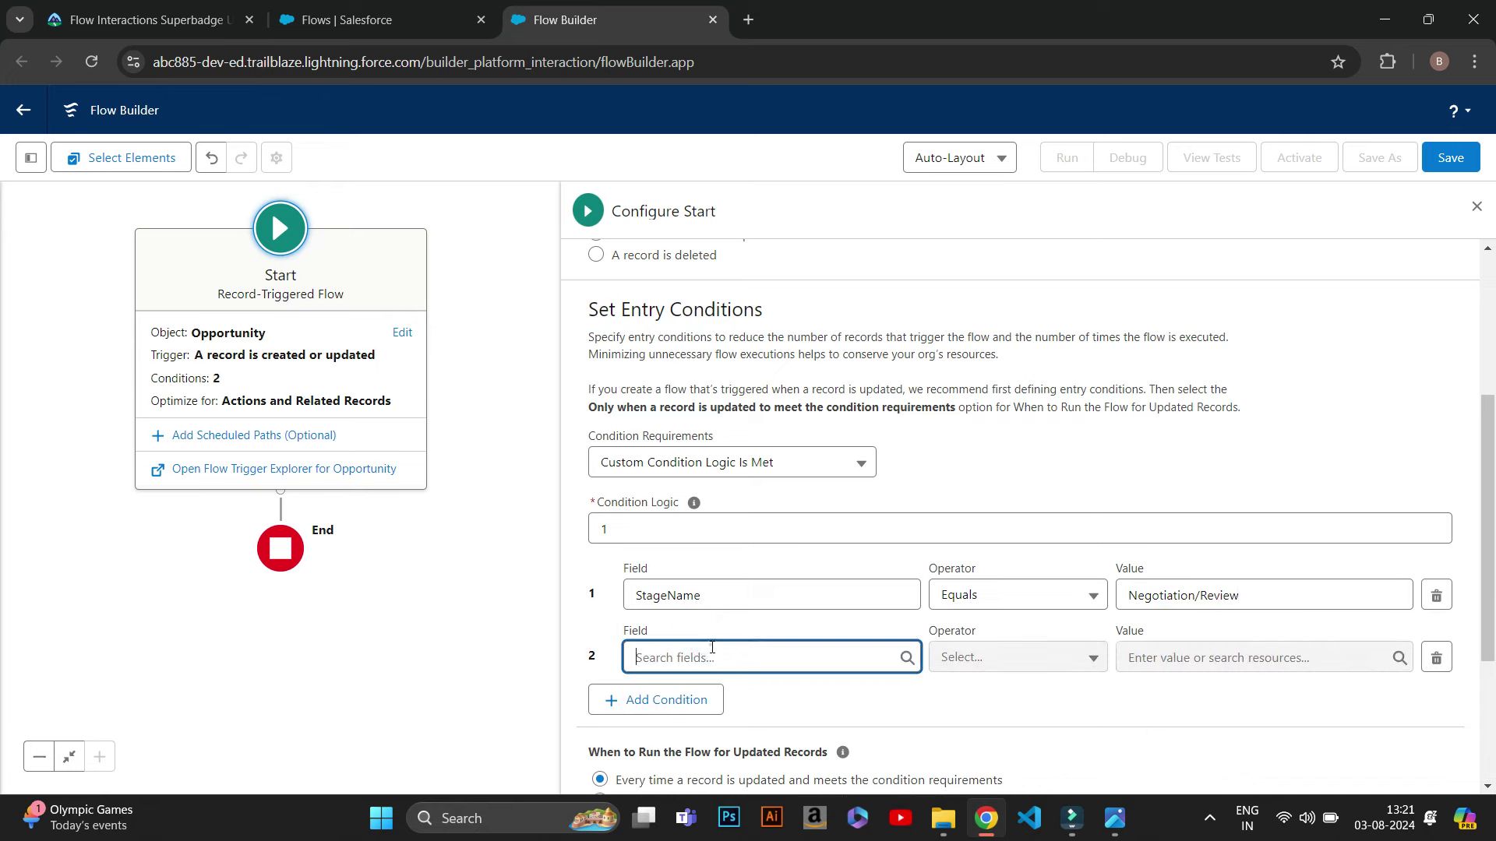
{"action": "left_click", "coordinate": [713, 648]}
{"action": "type", "text": "di"}
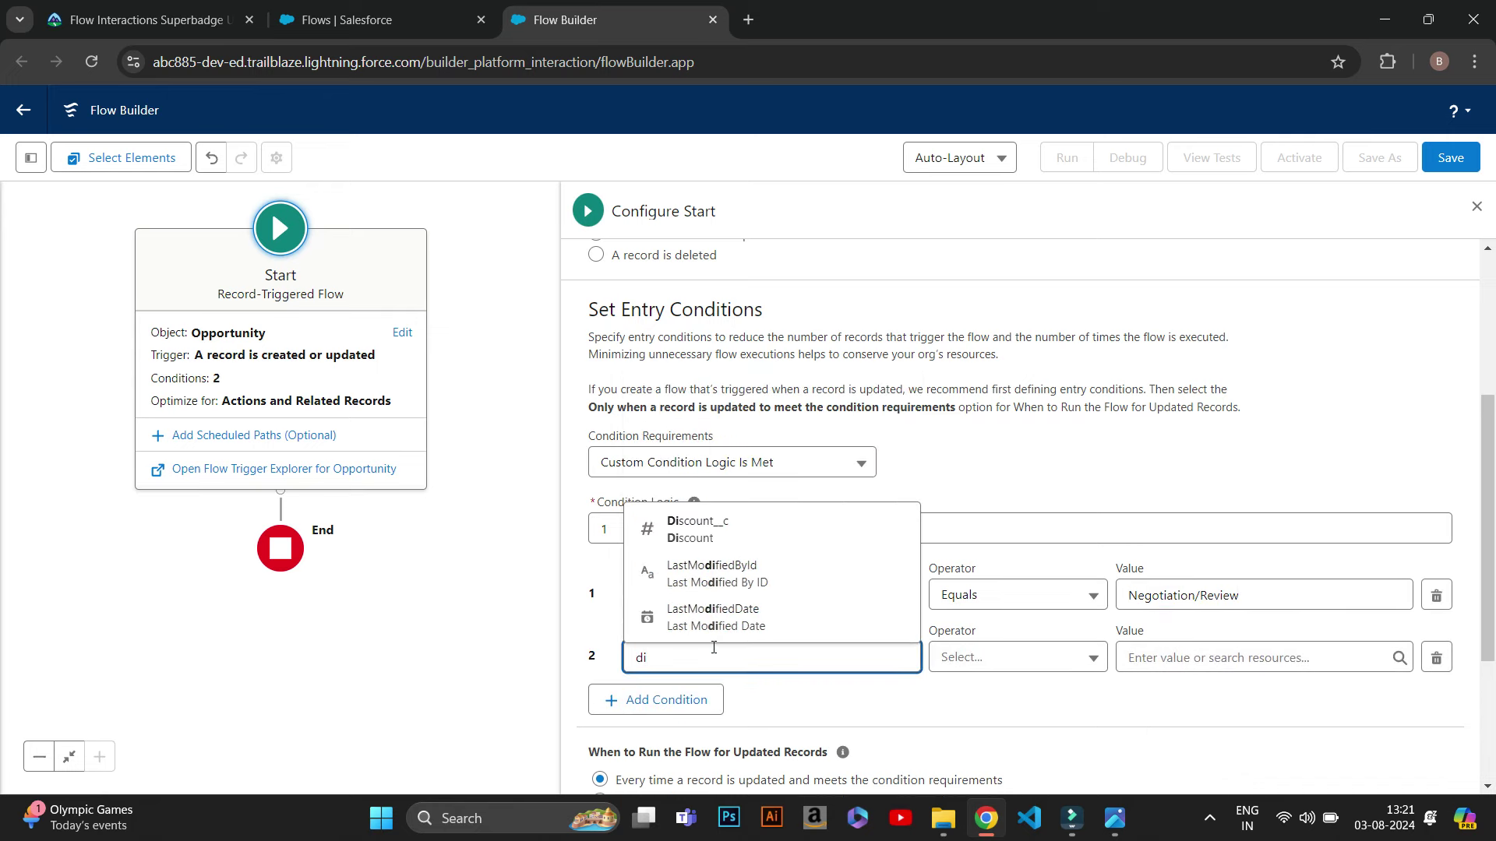
{"action": "left_click", "coordinate": [741, 531]}
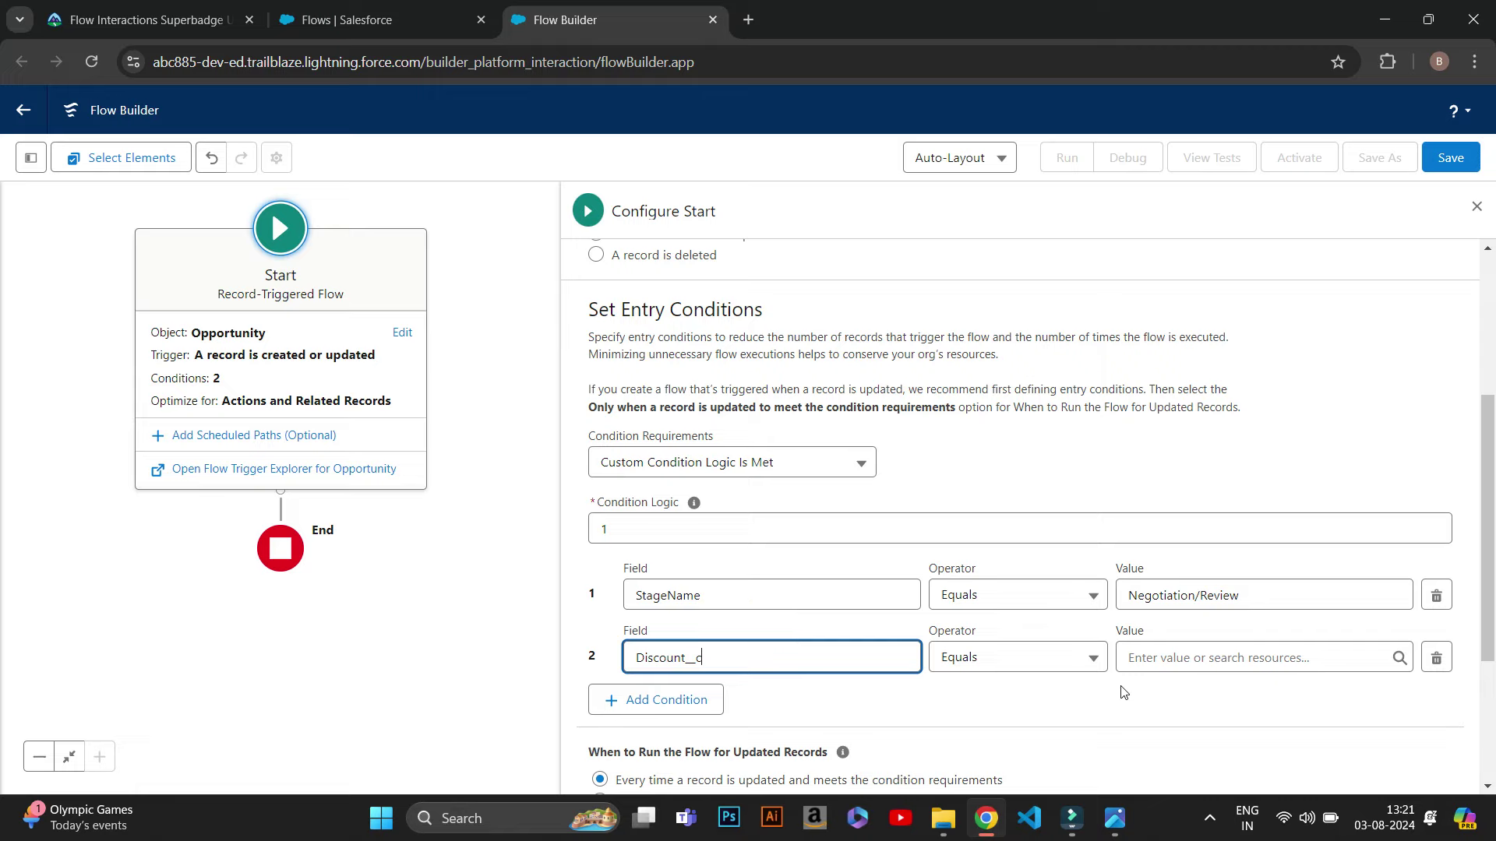
Set the second entry condition's operator to Greater Than and its value to 15.
{"action": "left_click", "coordinate": [1062, 674]}
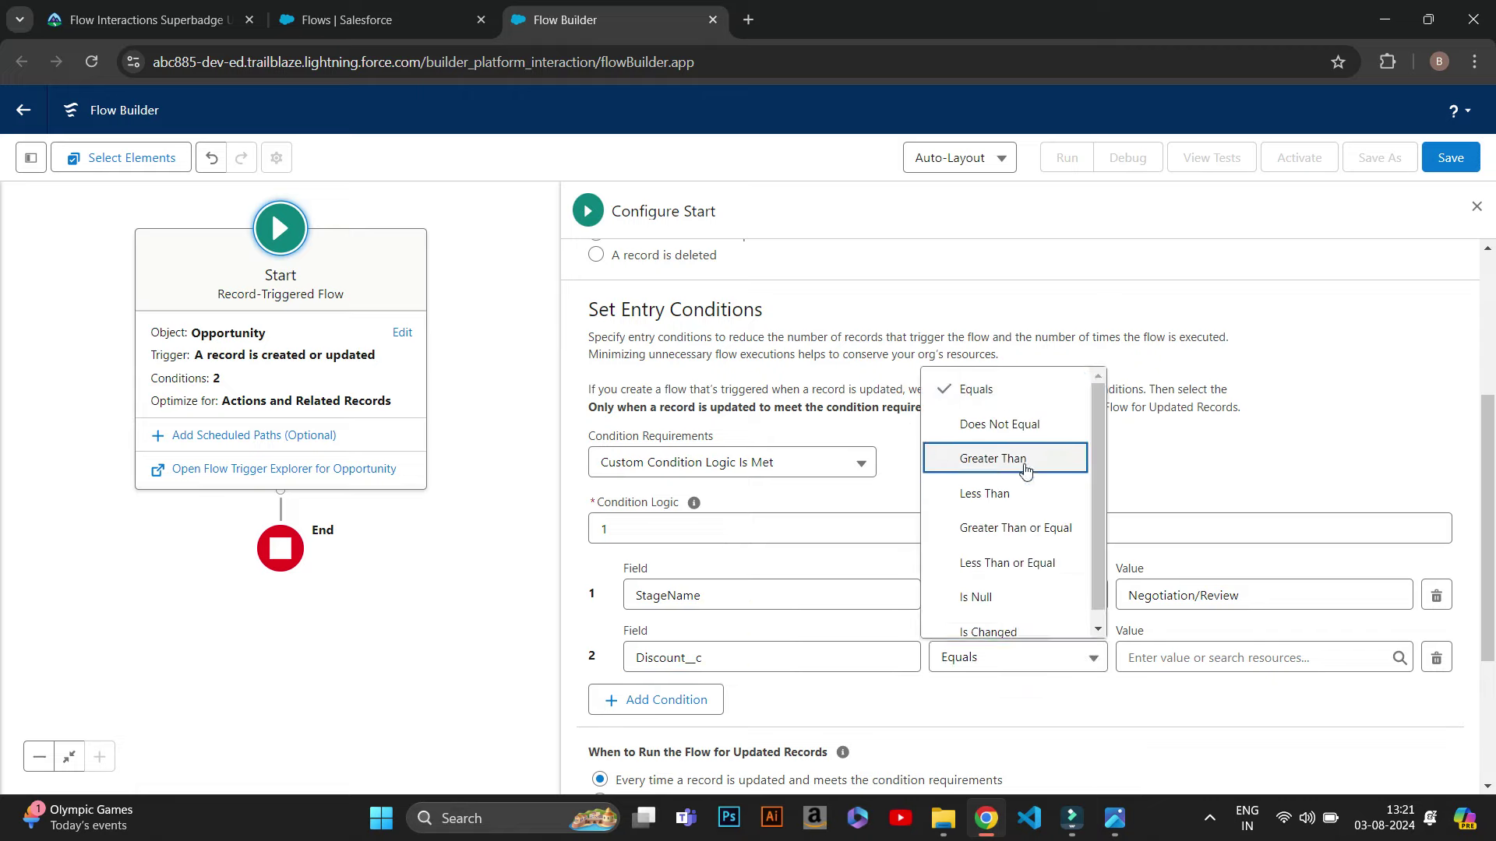
{"action": "left_click", "coordinate": [1025, 469]}
{"action": "left_click", "coordinate": [1184, 664]}
{"action": "type", "text": "15"}
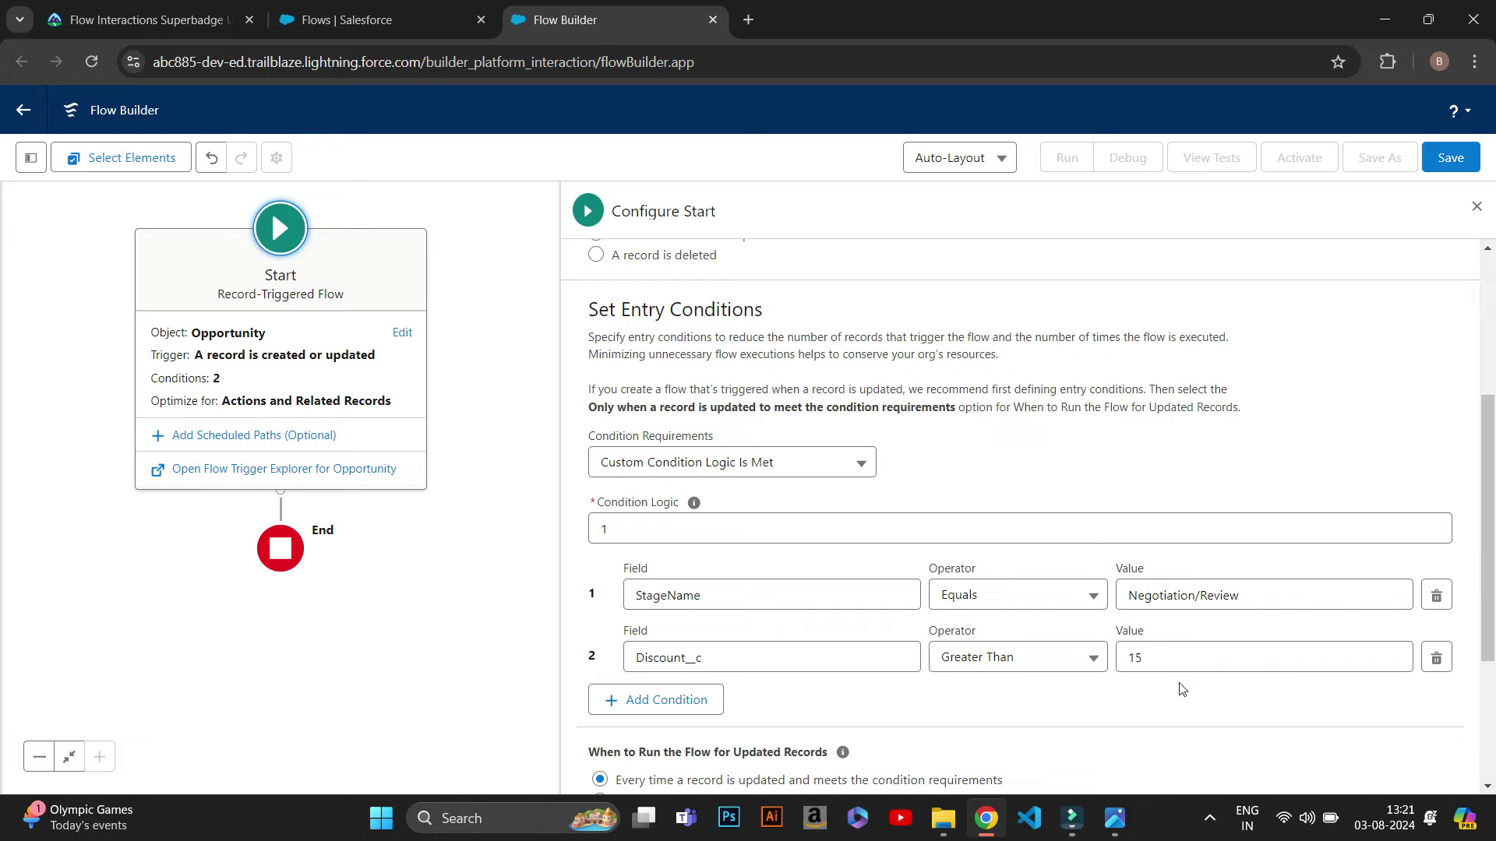
{"action": "left_click", "coordinate": [1172, 666]}
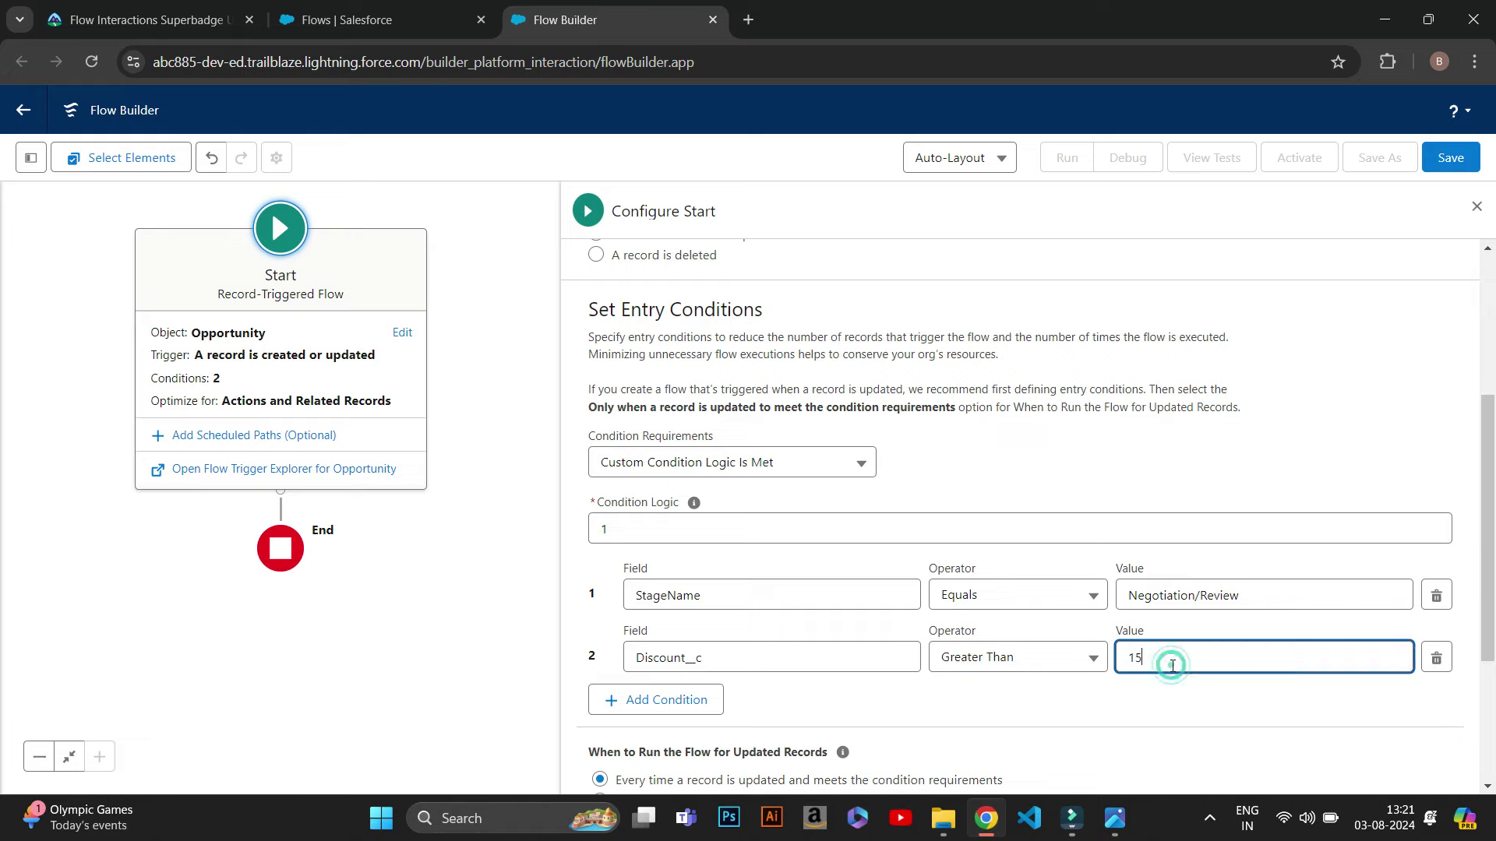
{"action": "left_click", "coordinate": [1139, 727]}
Recheck the approval criteria in the Trailhead requirements and add a third entry condition on the Approved__c field.
{"action": "left_click", "coordinate": [99, 15]}
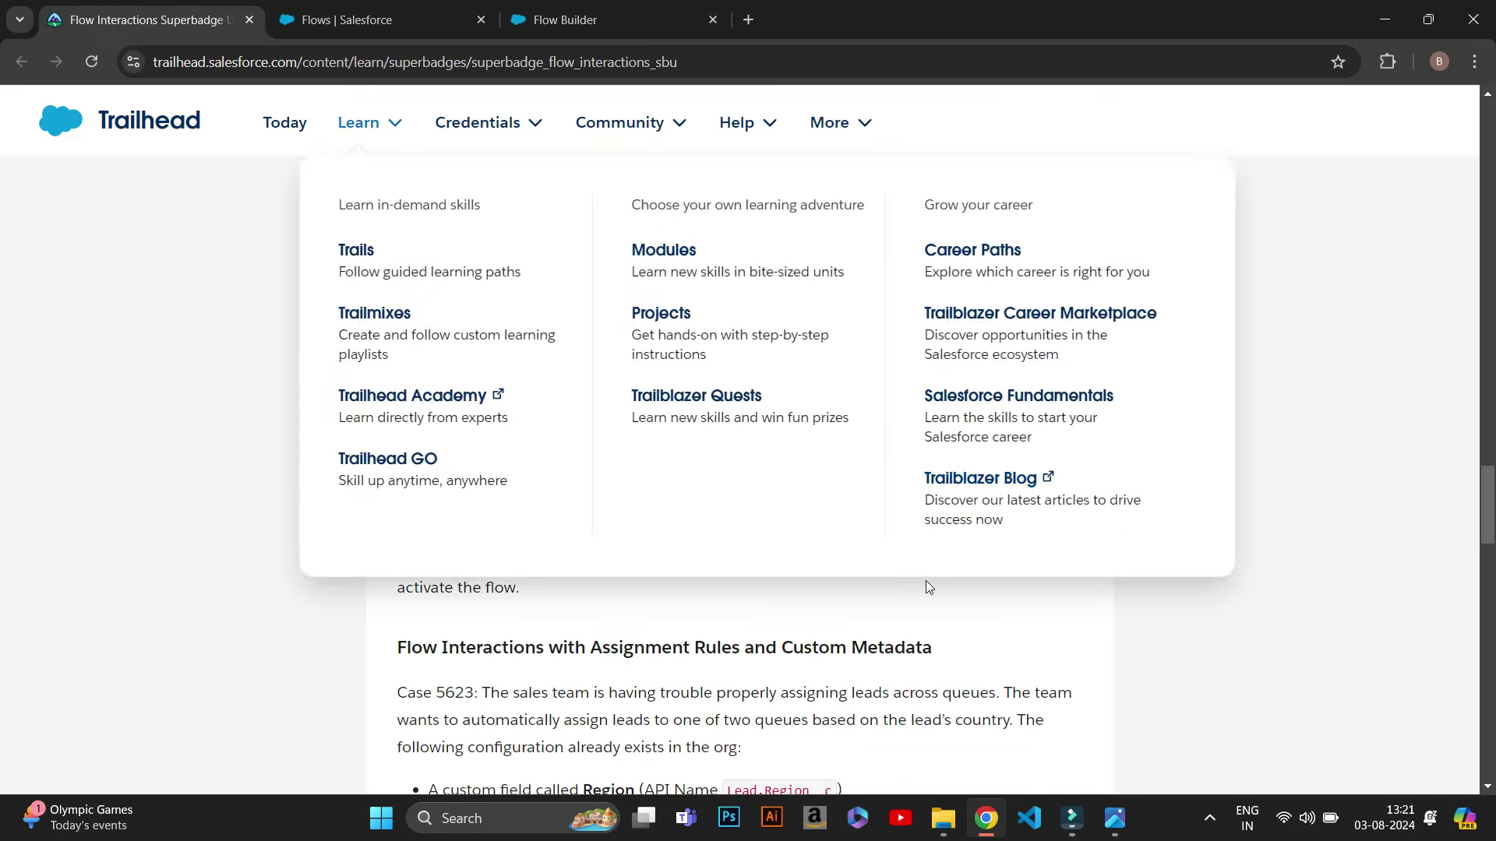
{"action": "scroll", "coordinate": [950, 615], "scroll_direction": "down", "scroll_amount": 1}
{"action": "scroll", "coordinate": [939, 617], "scroll_direction": "up", "scroll_amount": 5}
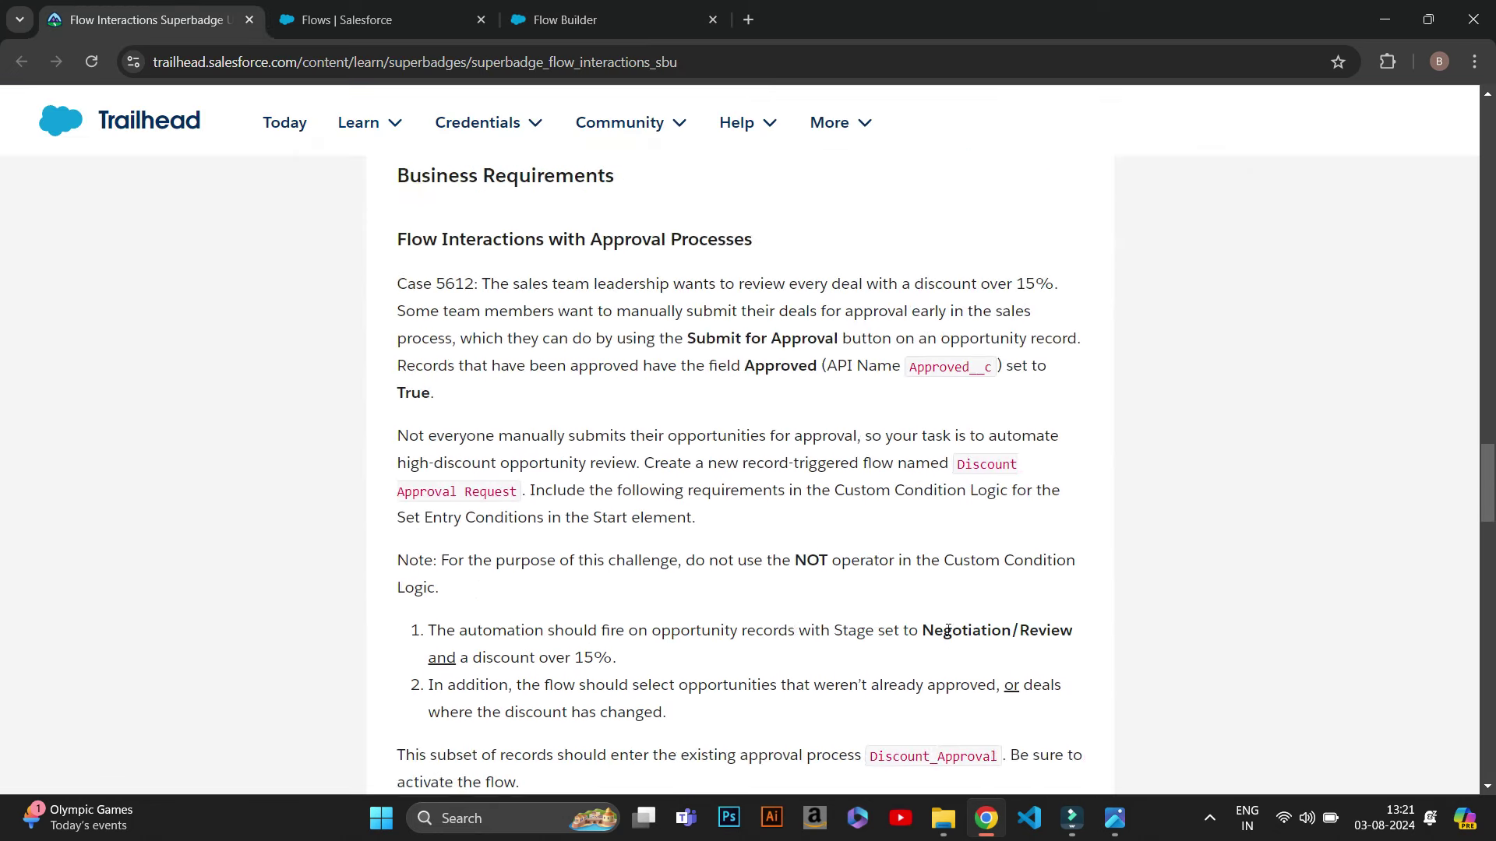
{"action": "scroll", "coordinate": [638, 540], "scroll_direction": "down", "scroll_amount": 1}
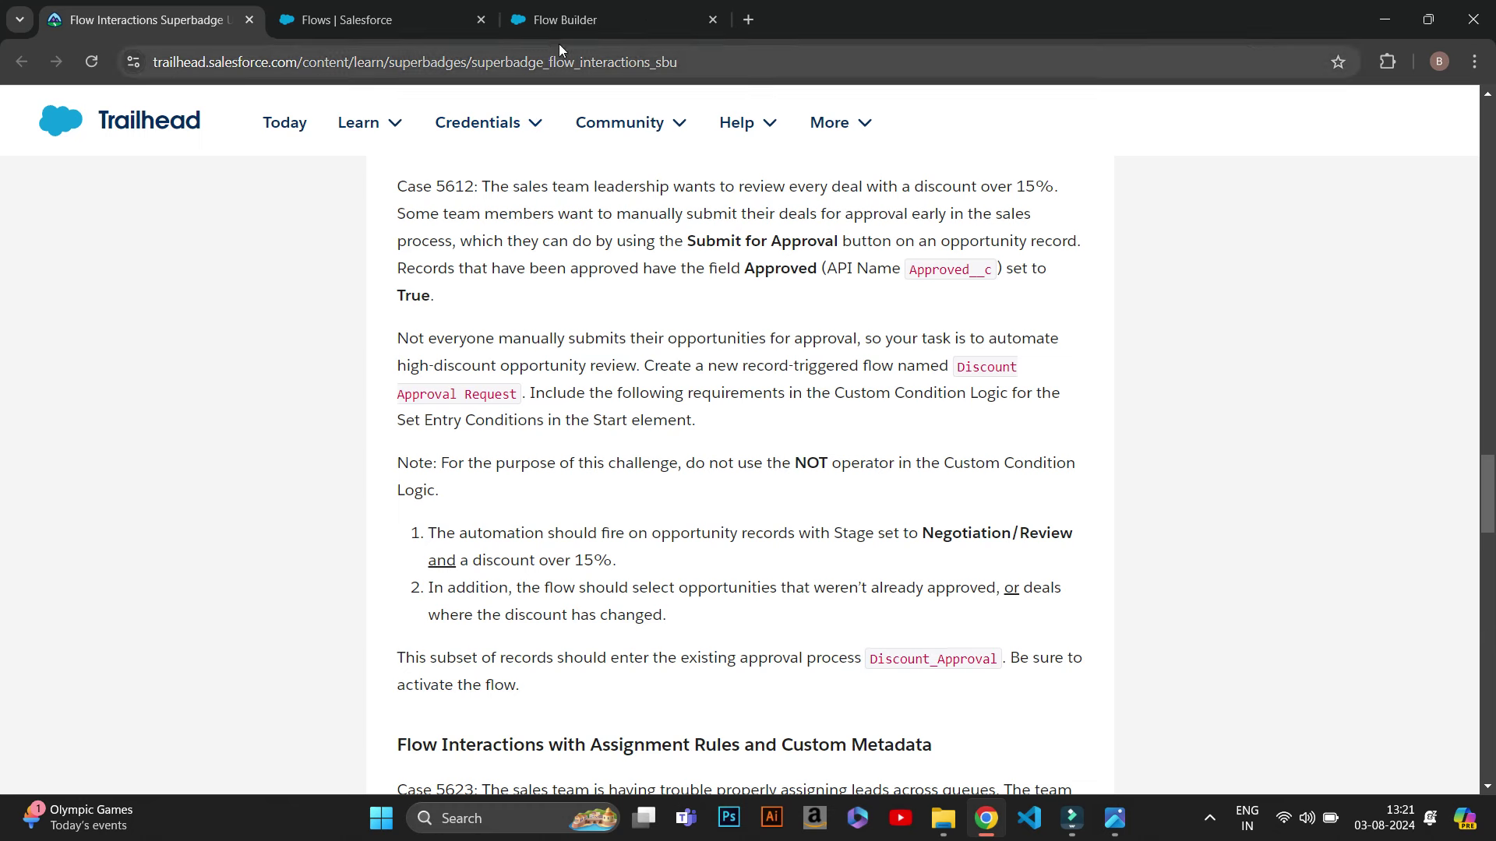
{"action": "left_click", "coordinate": [584, 22]}
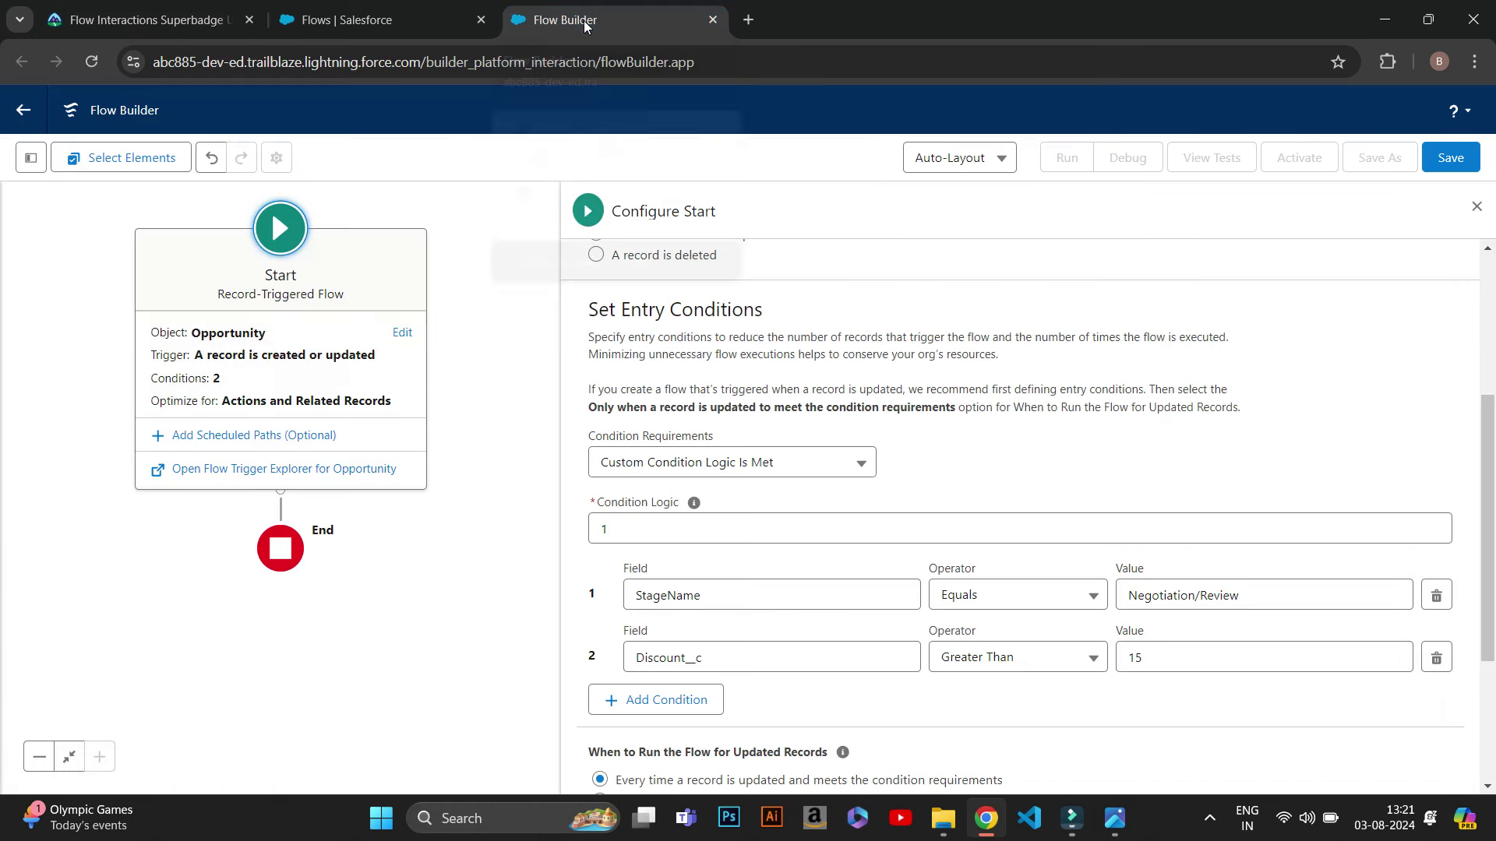
{"action": "left_click", "coordinate": [666, 700]}
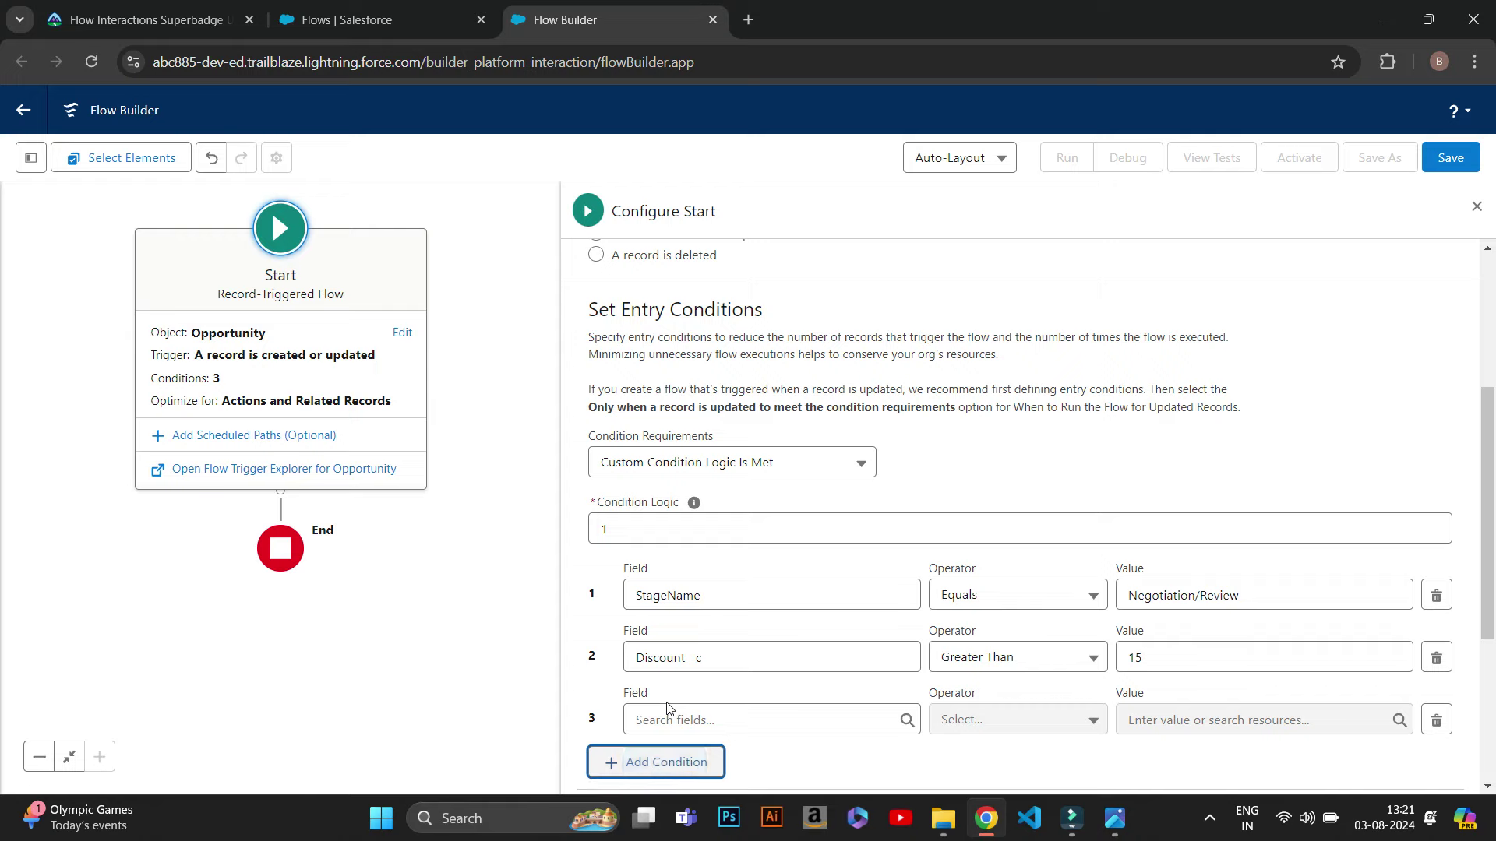
{"action": "left_click", "coordinate": [680, 716]}
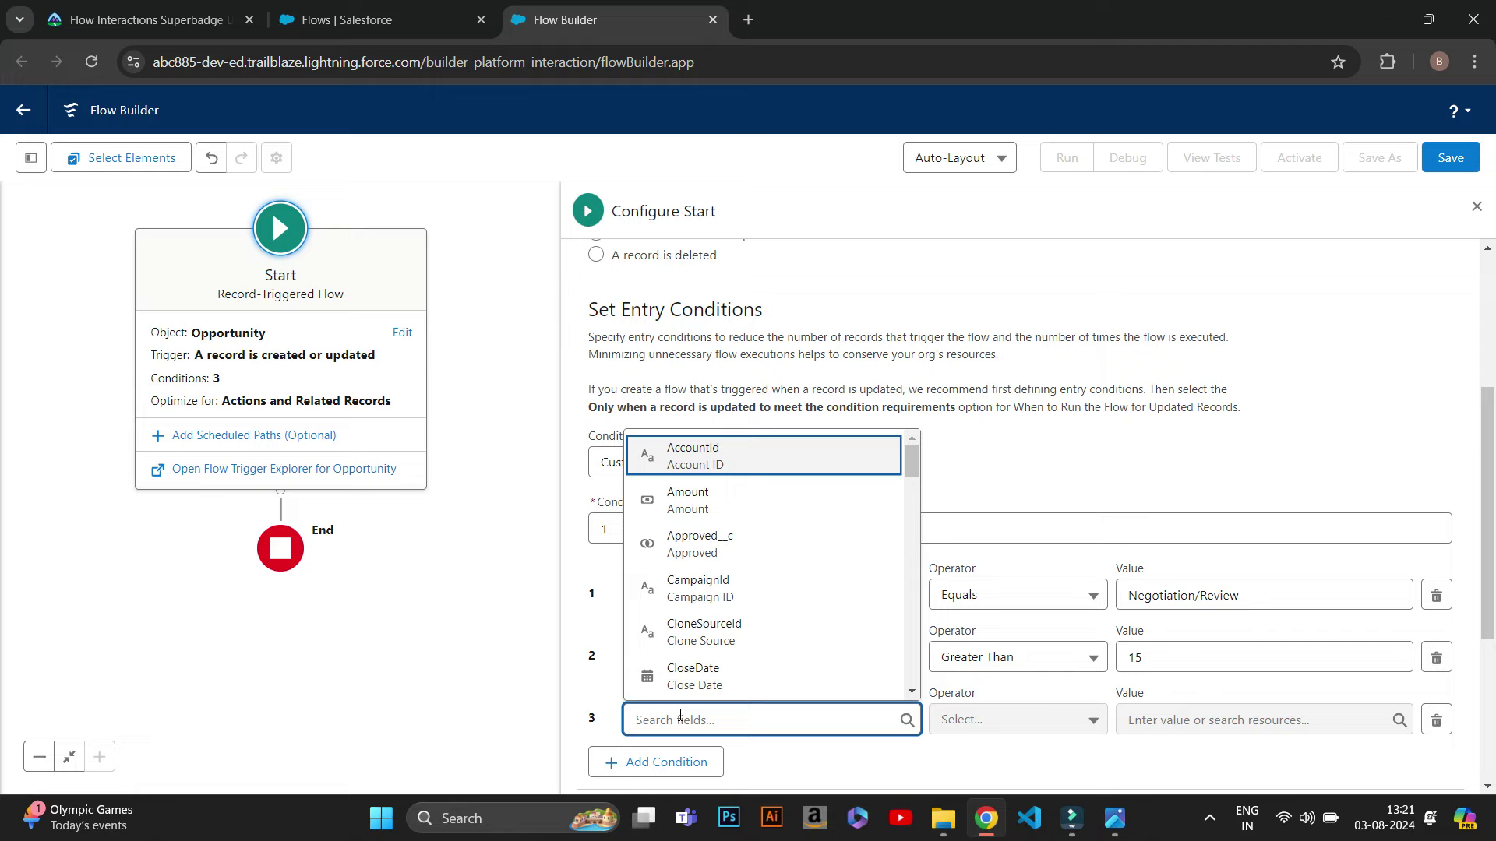
{"action": "type", "text": "app"}
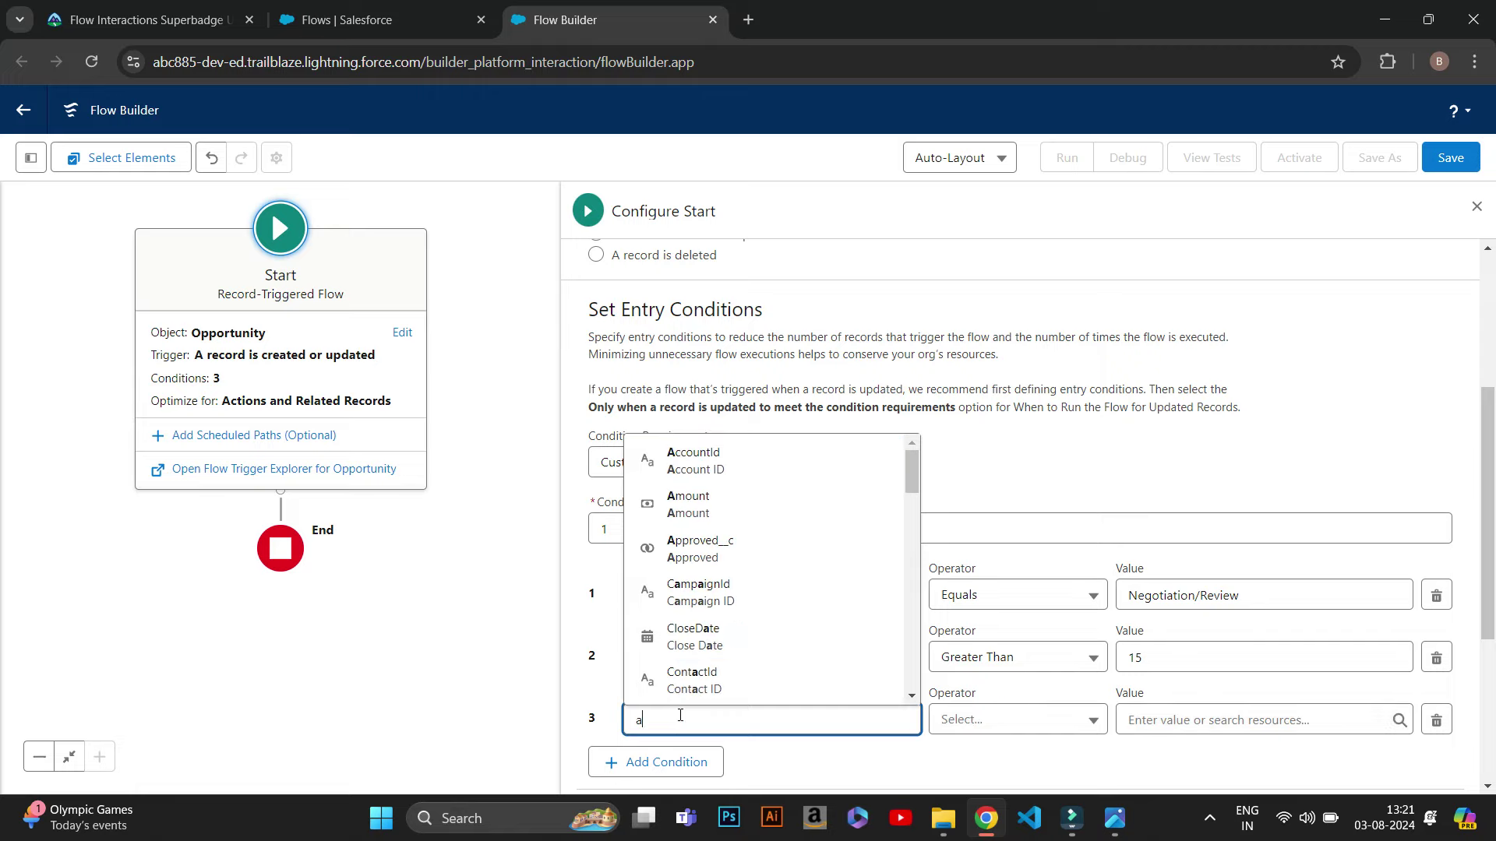
{"action": "left_click", "coordinate": [713, 673]}
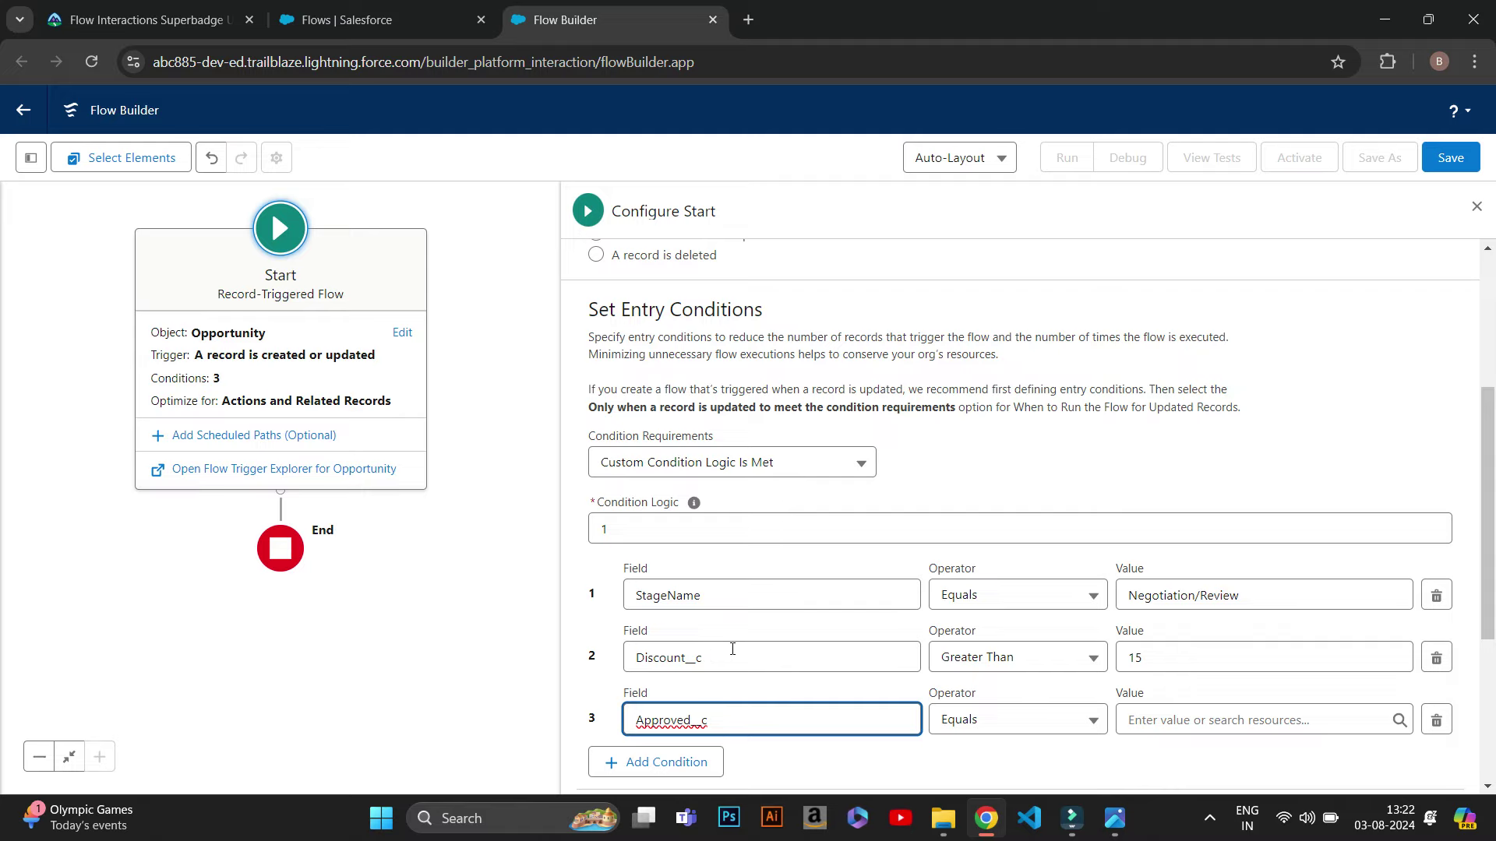
Set the value of the Approved__c condition to the global constant False.
{"action": "left_click", "coordinate": [1134, 720]}
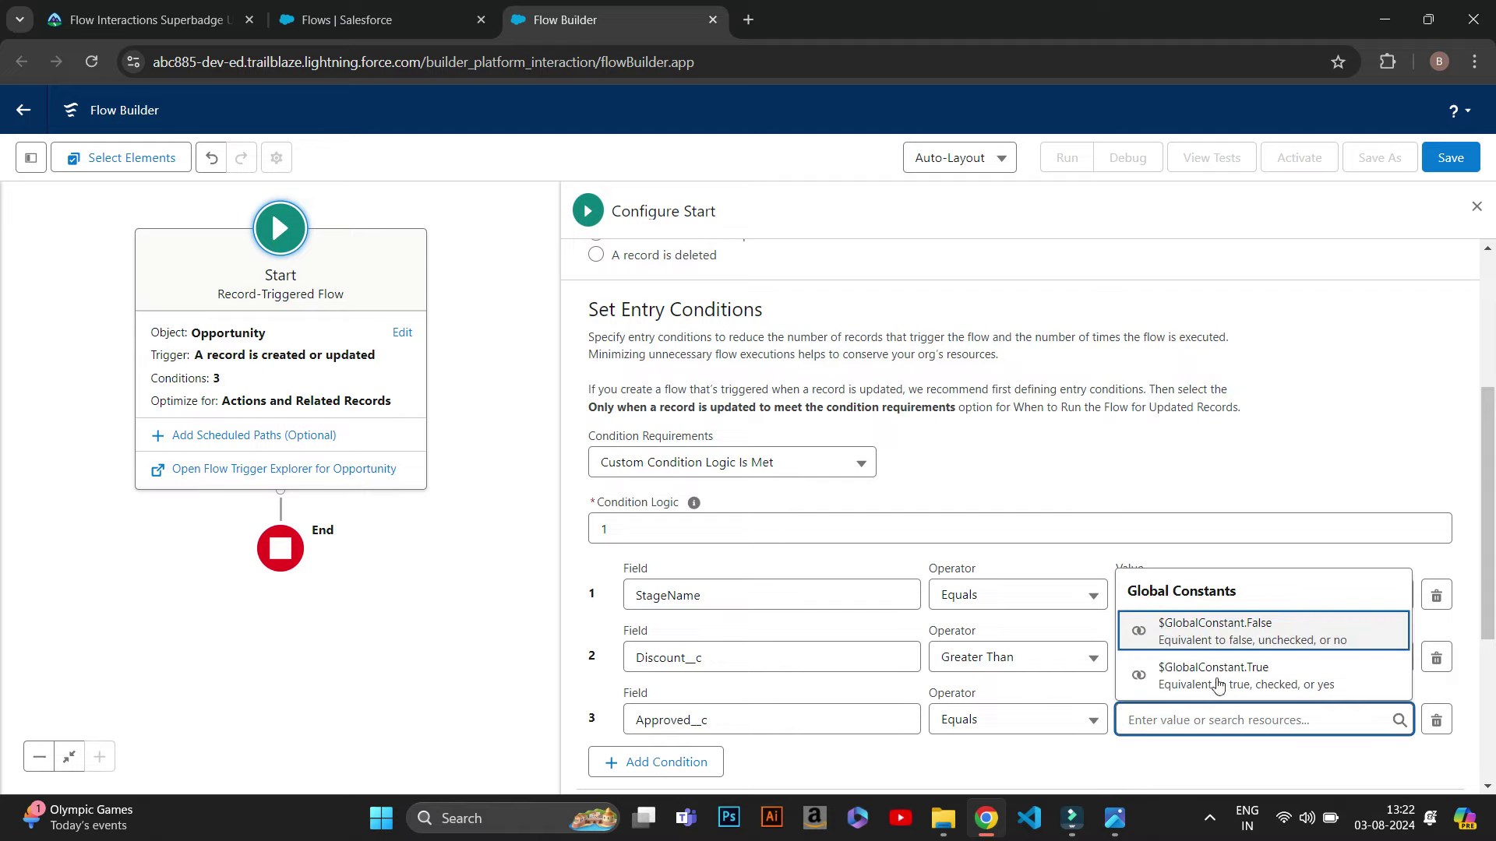
{"action": "left_click", "coordinate": [1273, 628]}
{"action": "scroll", "coordinate": [1169, 624], "scroll_direction": "down", "scroll_amount": 1}
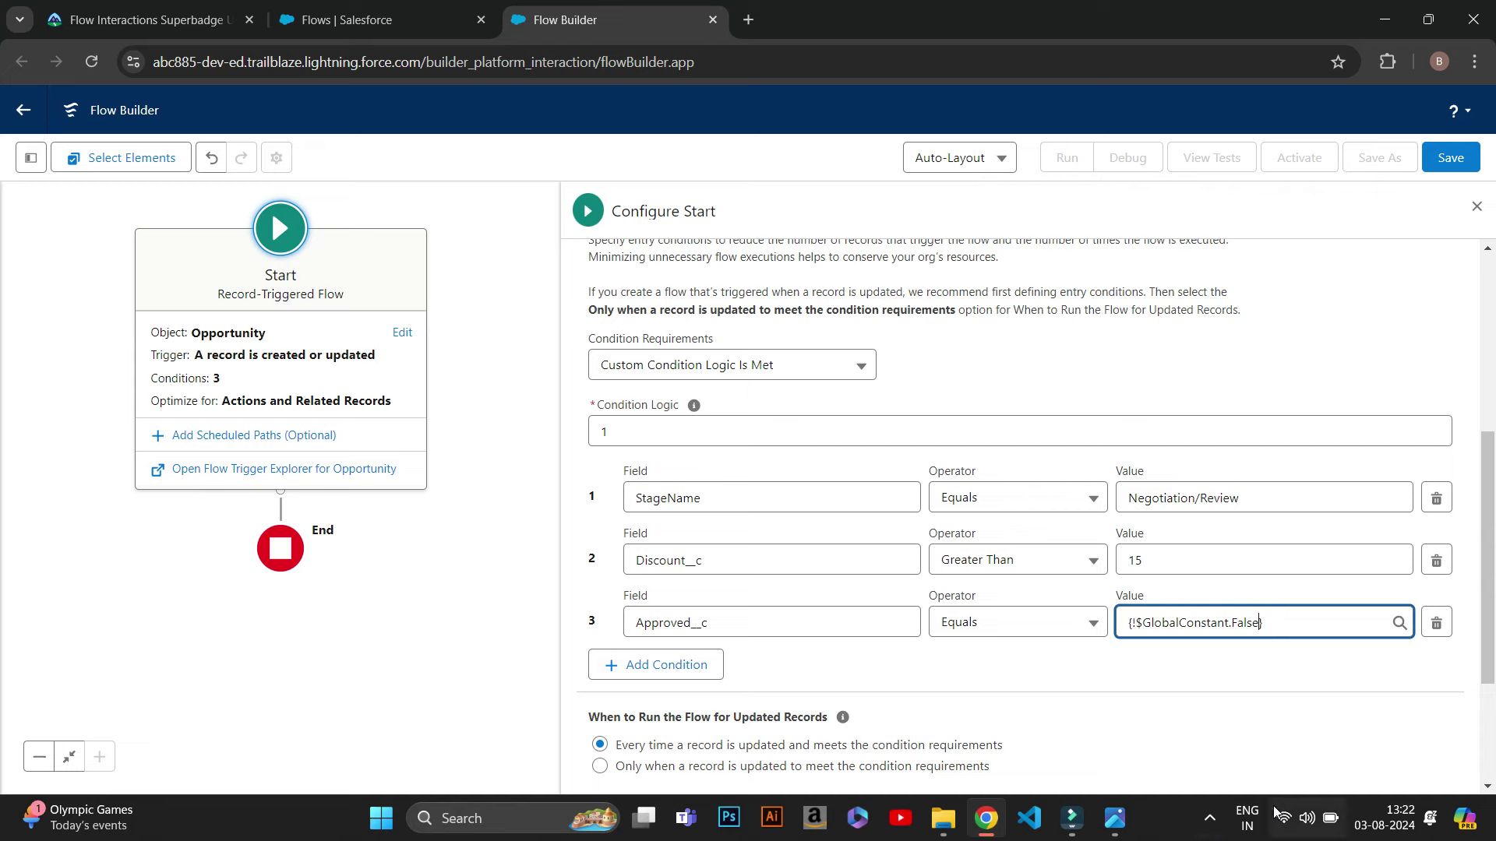
{"action": "left_click", "coordinate": [1211, 818]}
{"action": "left_click", "coordinate": [1028, 677]}
{"action": "scroll", "coordinate": [1028, 678], "scroll_direction": "down", "scroll_amount": 2}
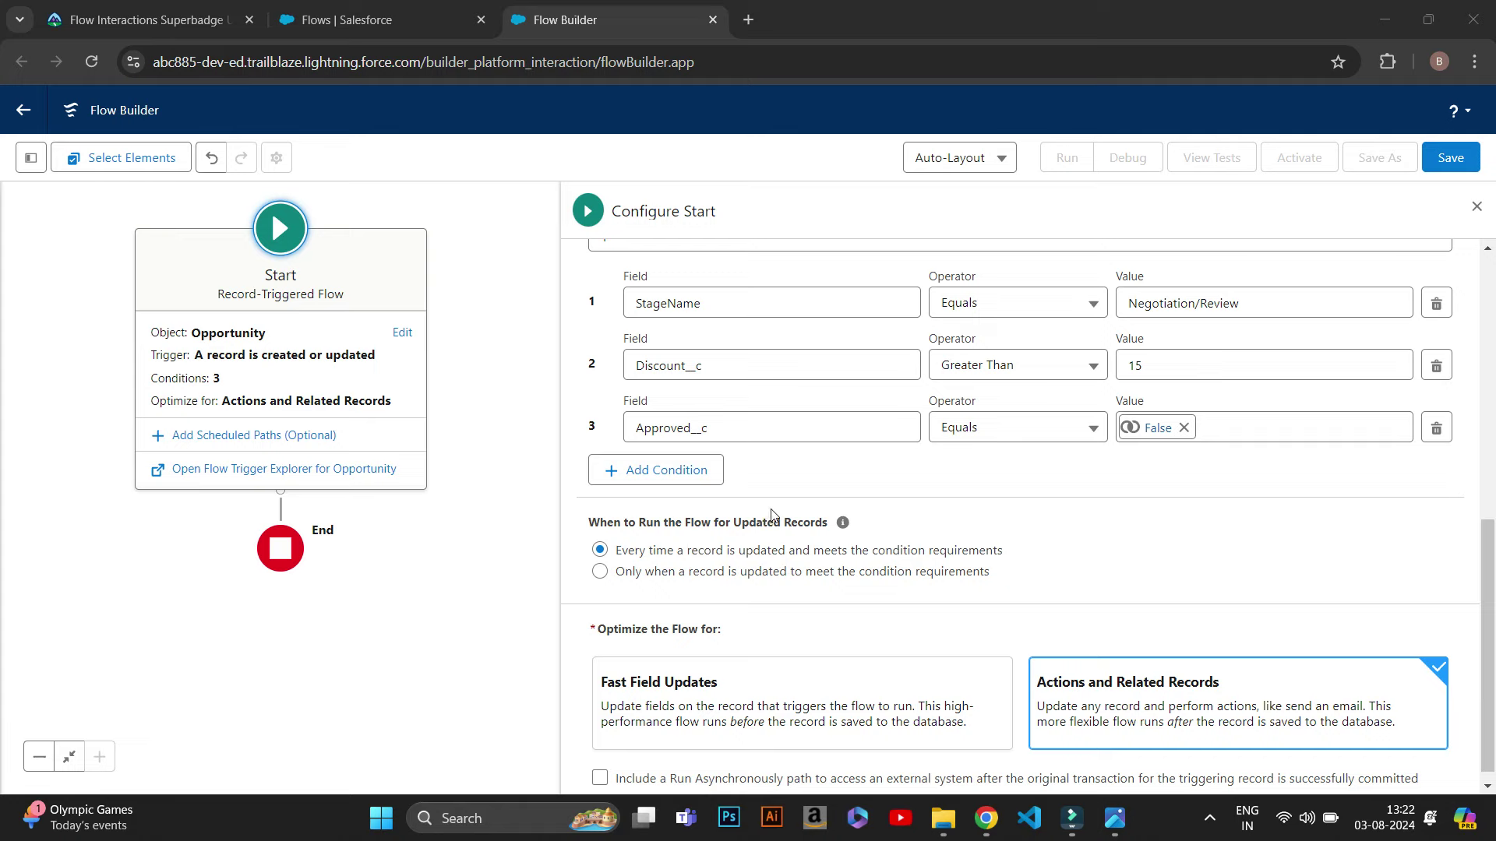
Add a fourth entry condition where Discount__c Is Changed has the global constant True as its value.
{"action": "left_click", "coordinate": [705, 471]}
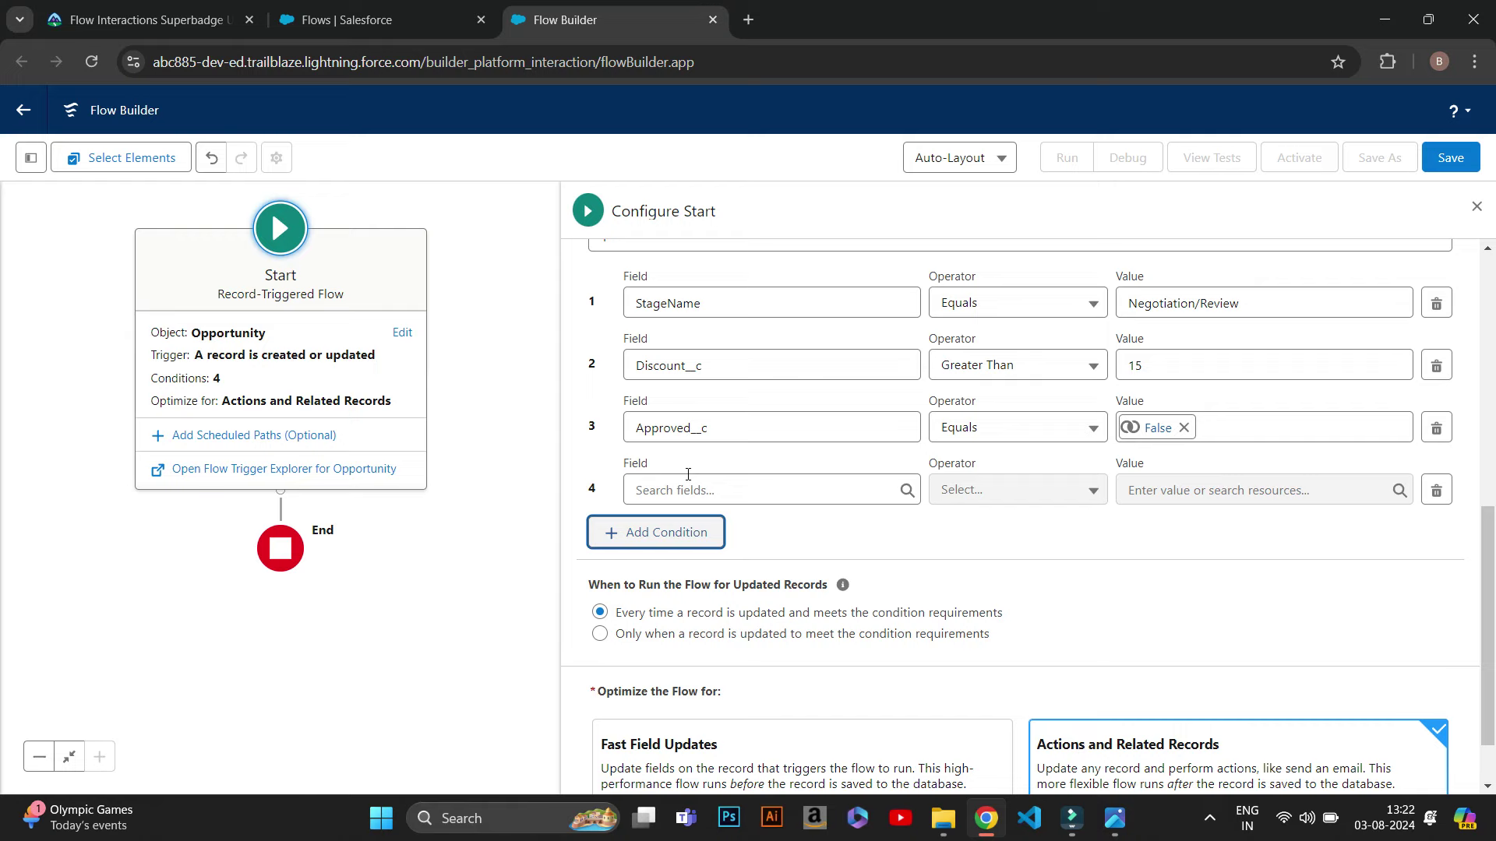
{"action": "left_click", "coordinate": [690, 480]}
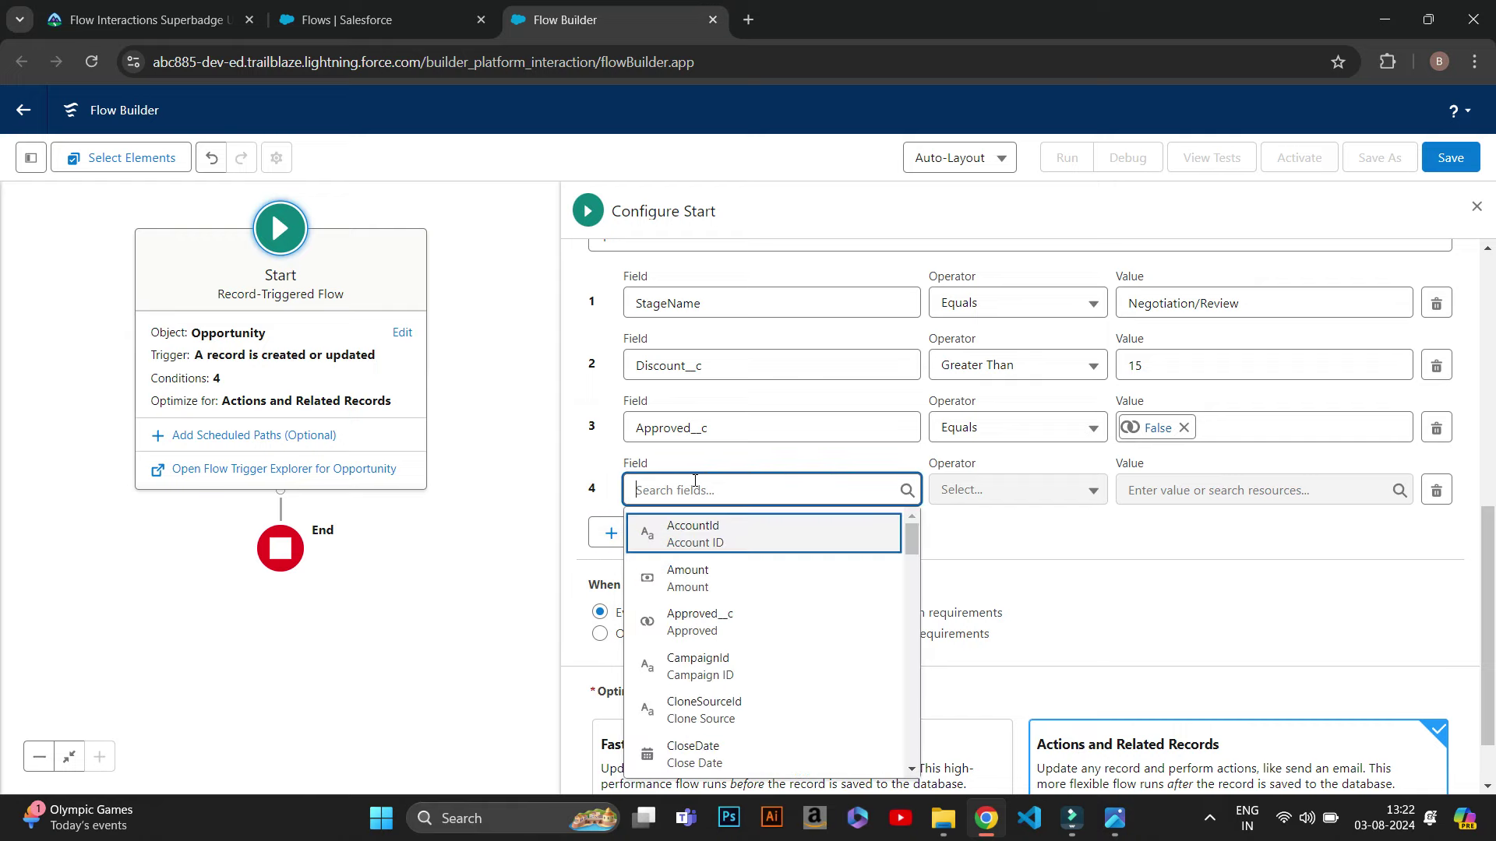
{"action": "type", "text": "d"}
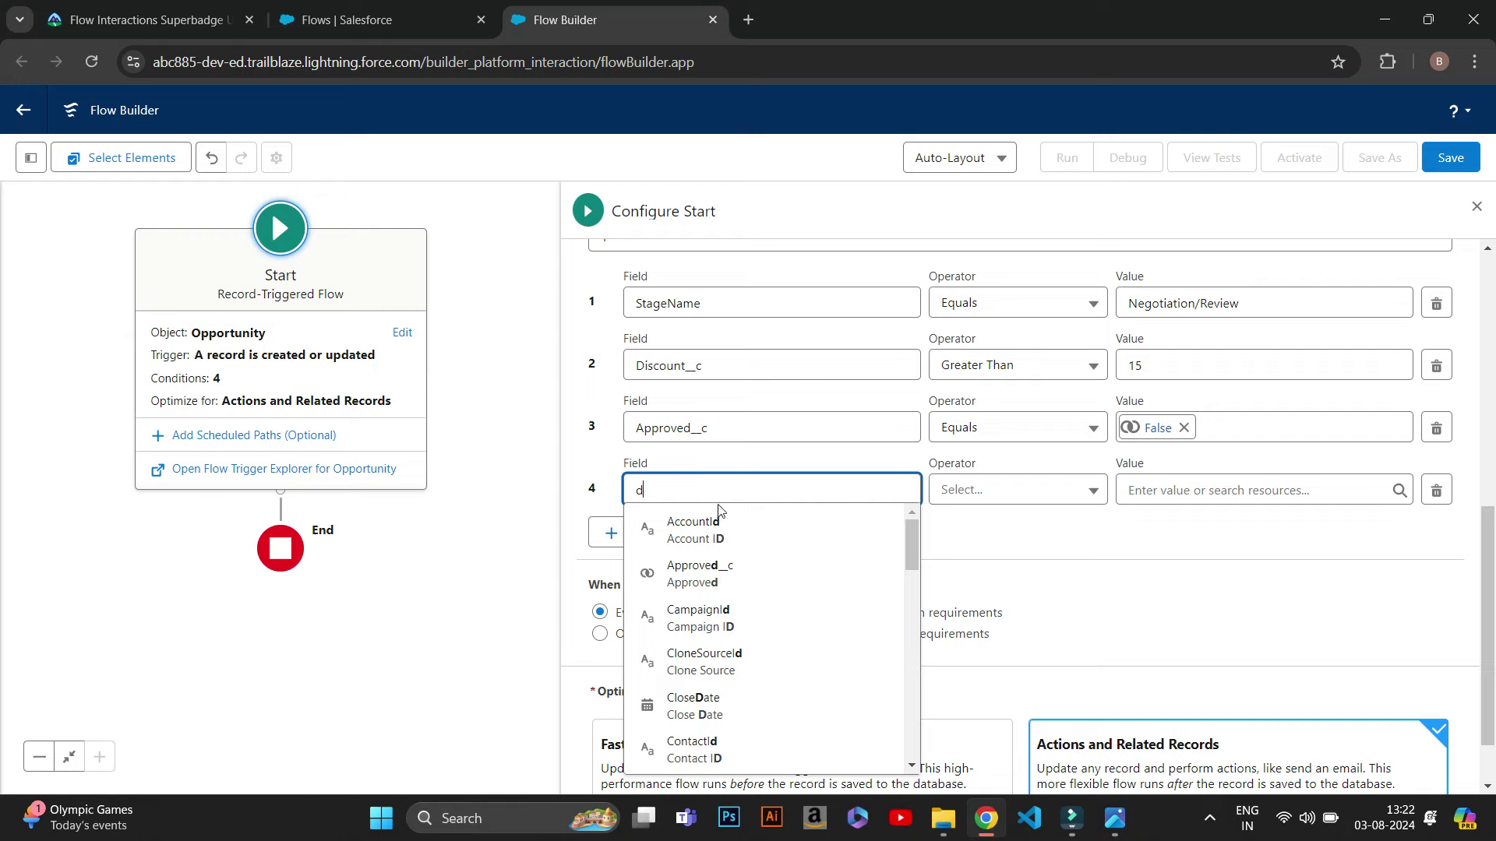
{"action": "type", "text": "i"}
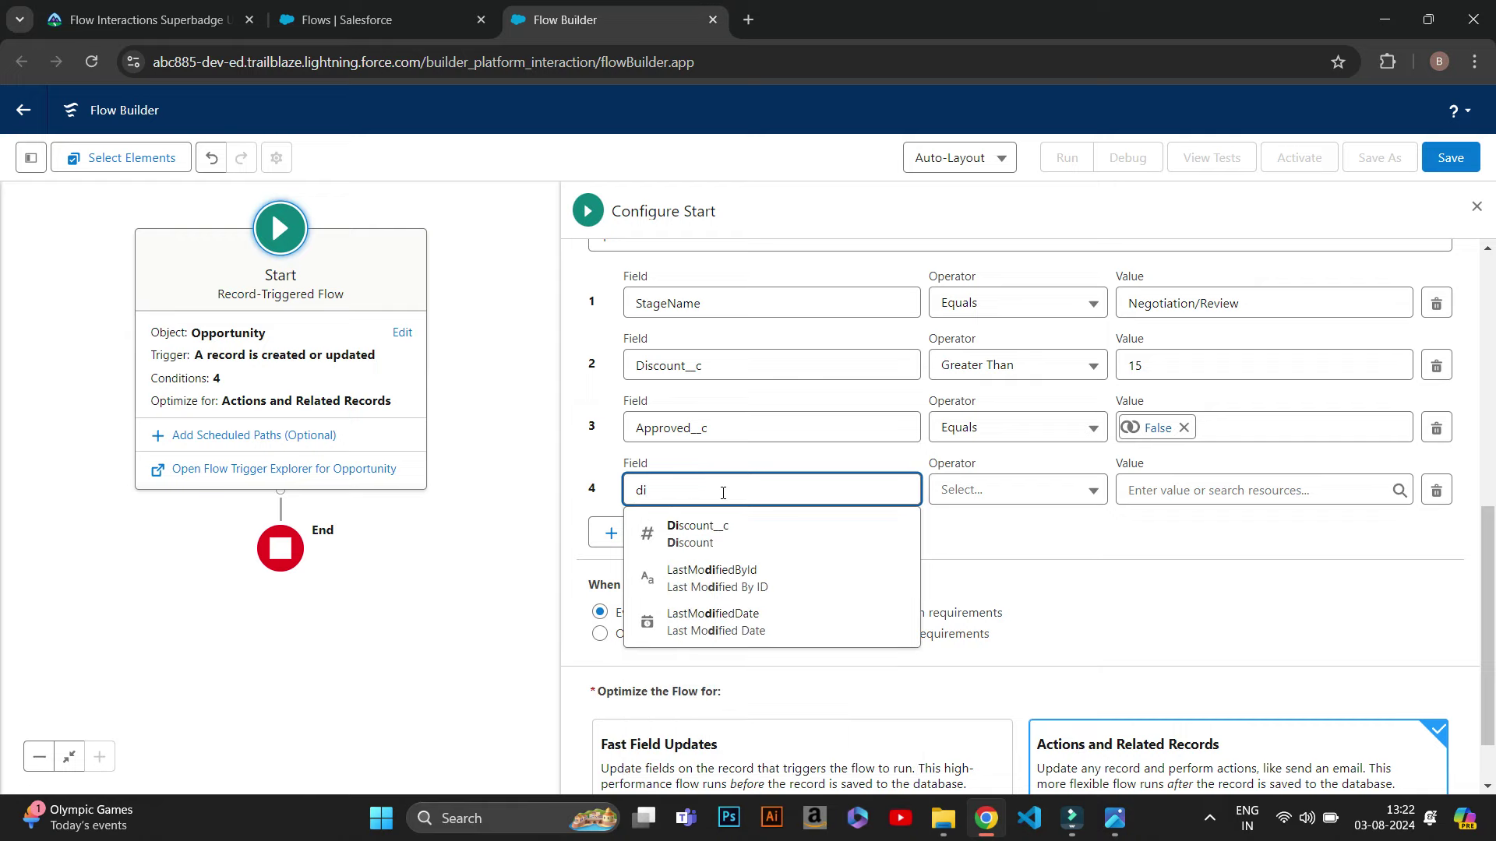
{"action": "left_click", "coordinate": [701, 522]}
{"action": "left_click", "coordinate": [970, 489]}
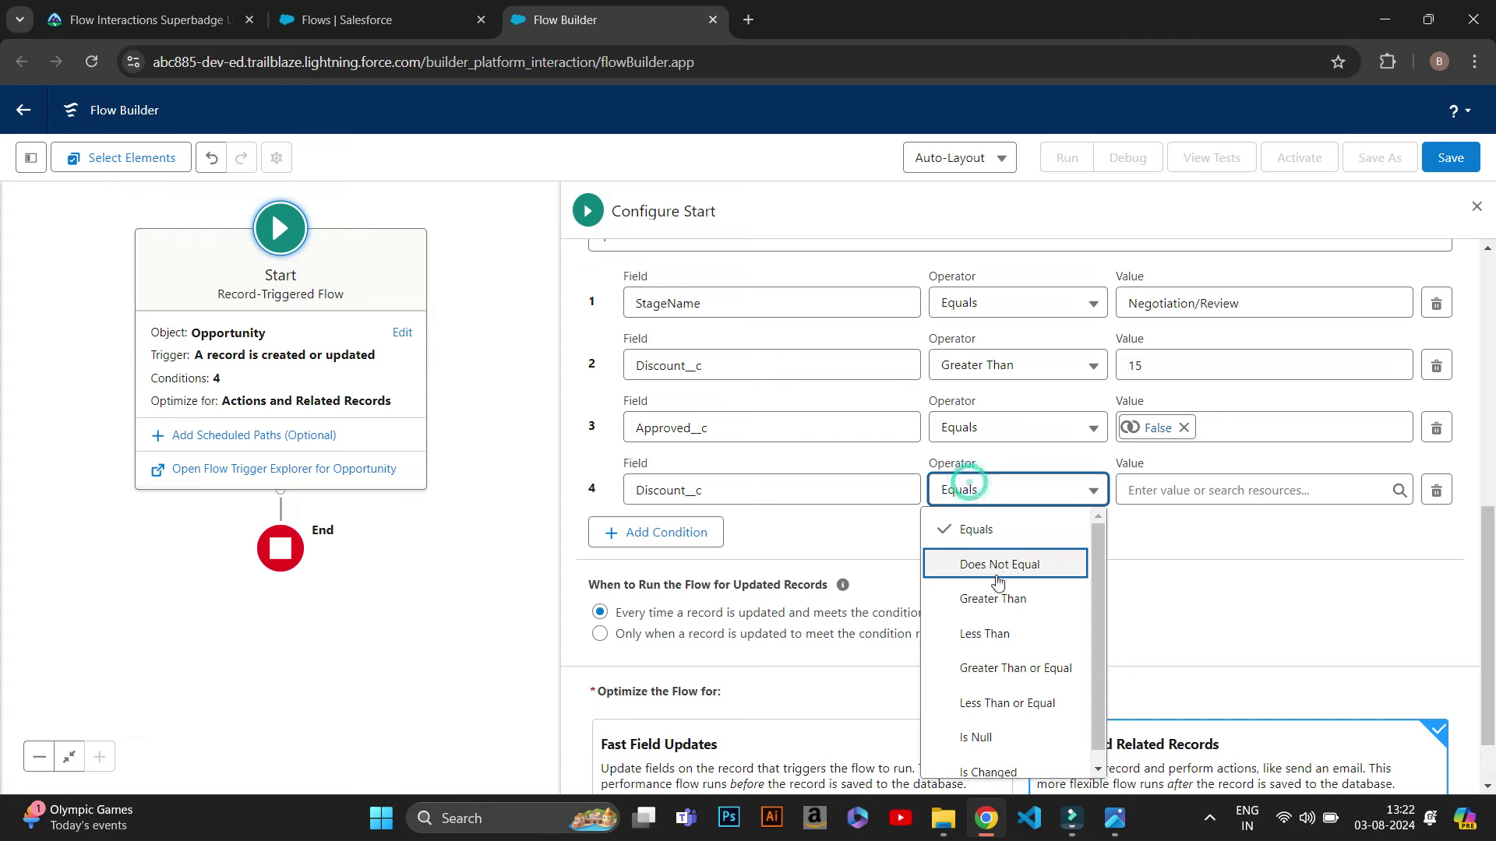
{"action": "left_click", "coordinate": [1013, 771]}
{"action": "left_click", "coordinate": [1174, 490]}
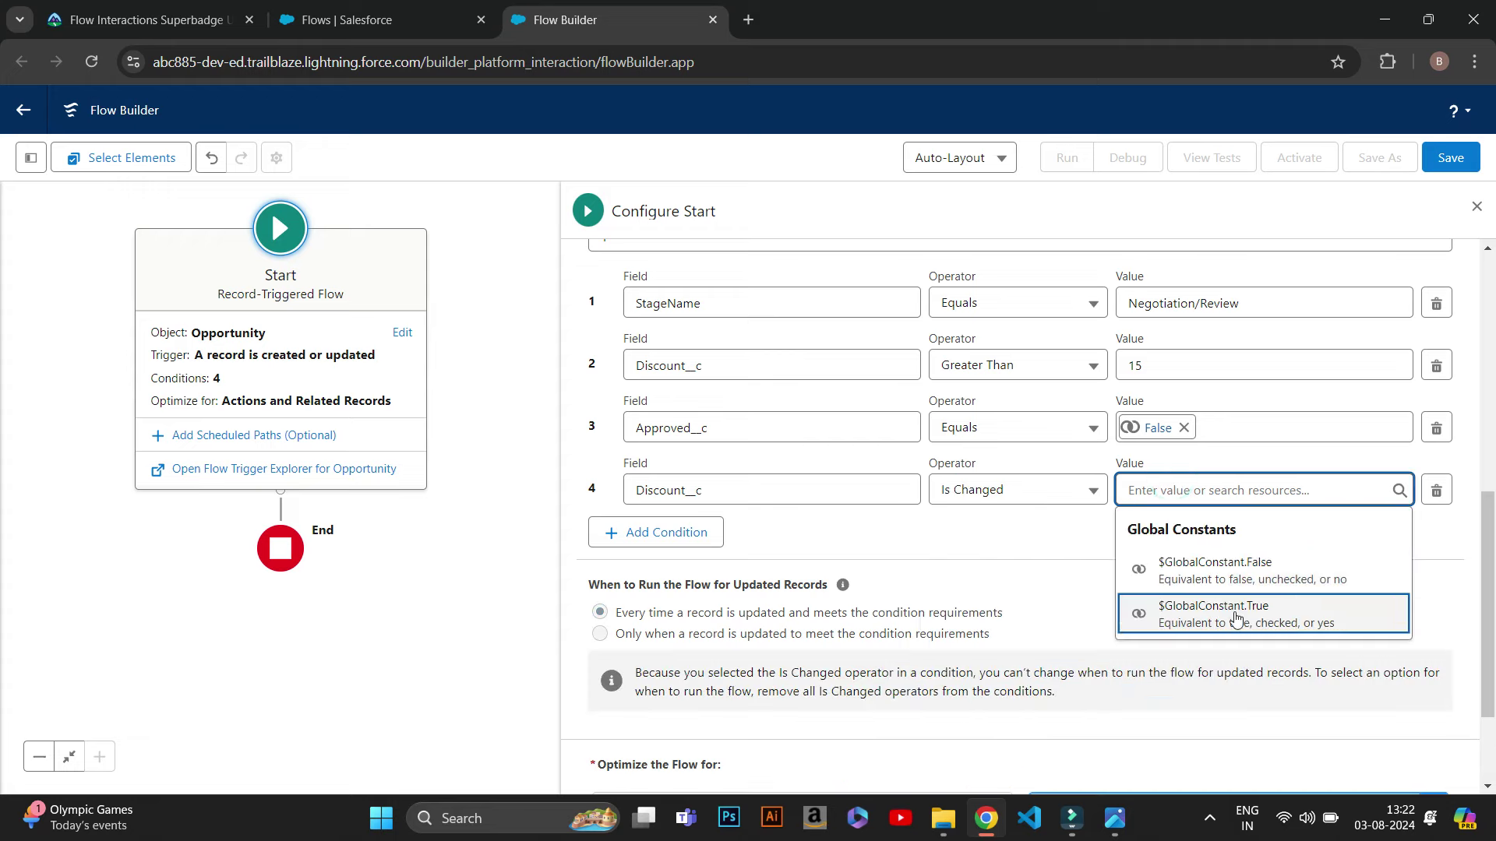
{"action": "left_click", "coordinate": [1227, 607]}
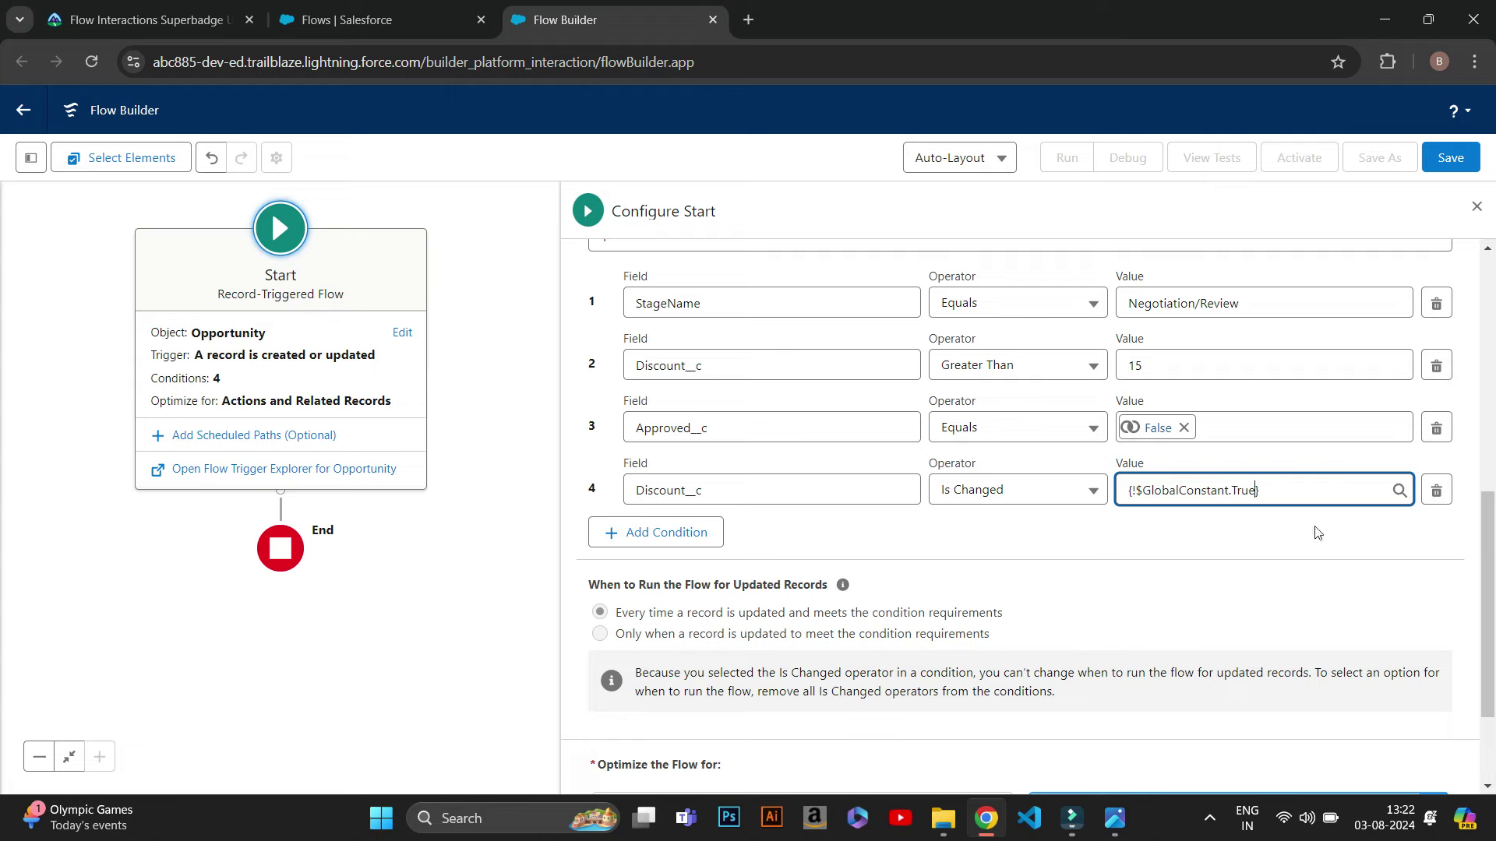
{"action": "left_click", "coordinate": [1161, 571]}
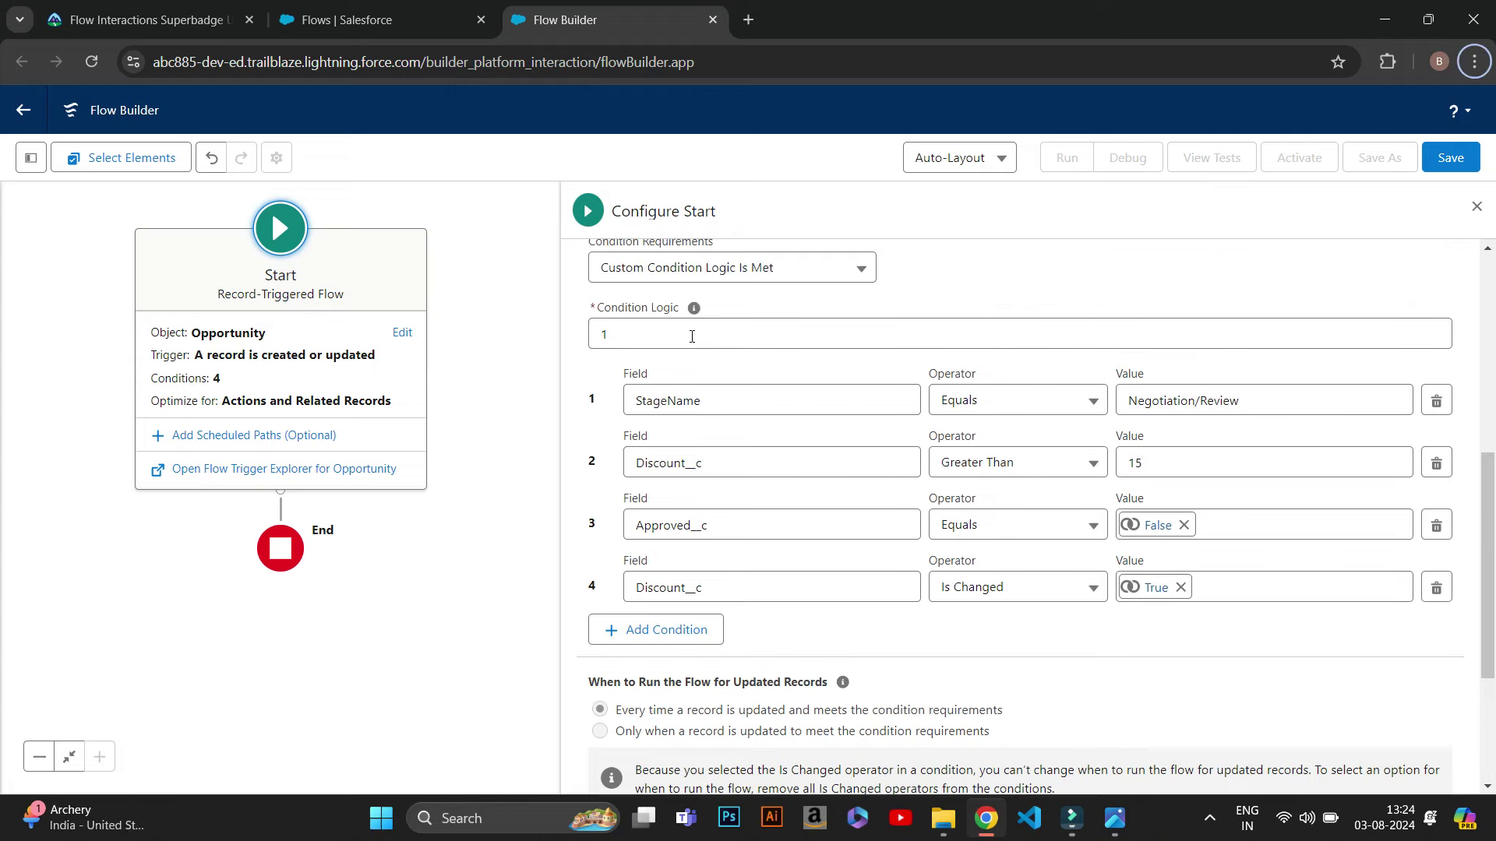
Set the condition logic to 1 AND 2 AND (3 OR 4).
{"action": "left_click", "coordinate": [691, 336]}
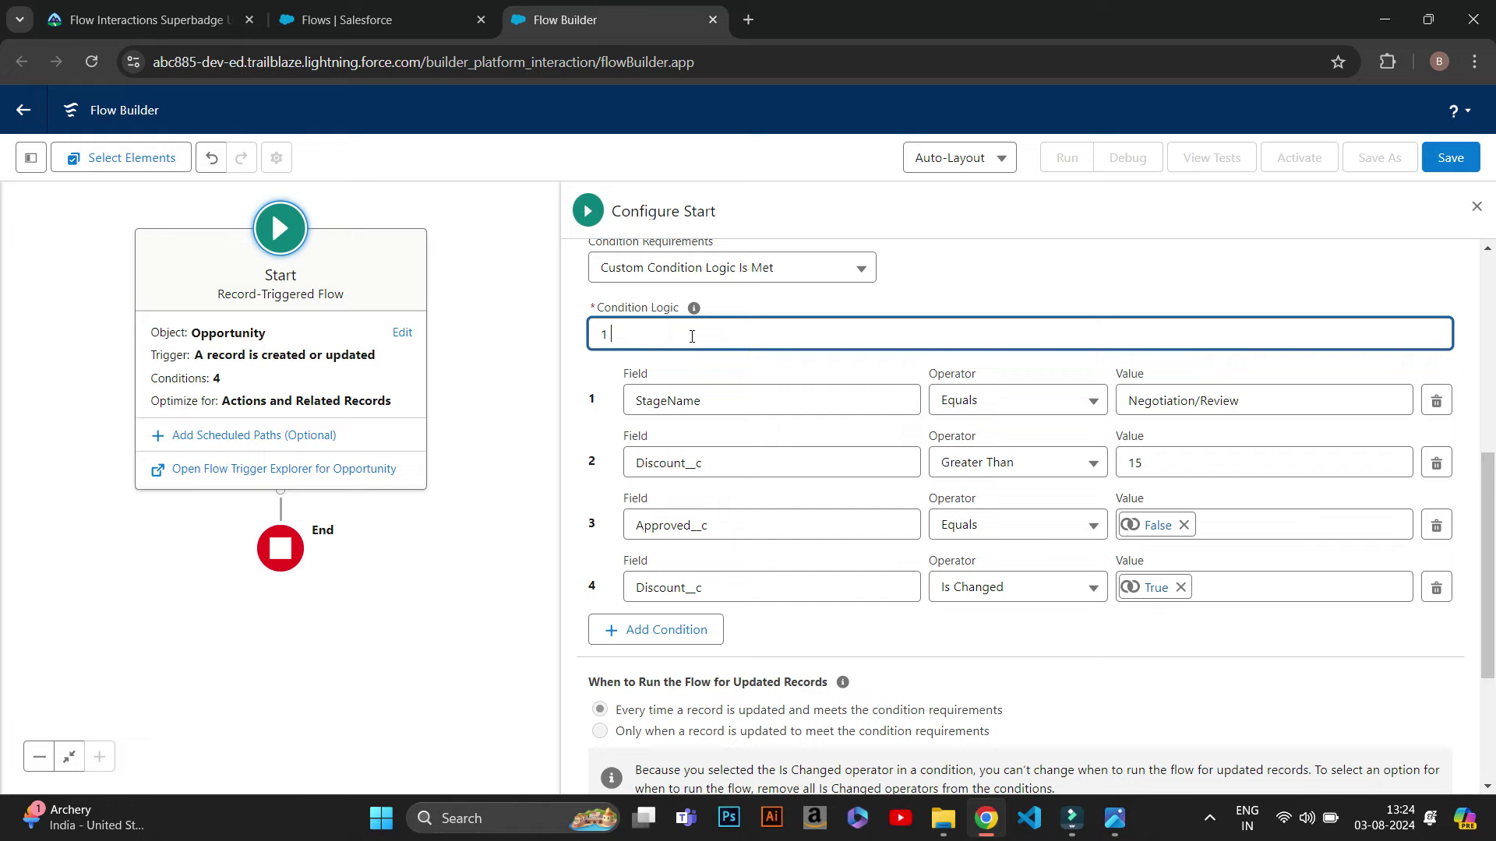
{"action": "key", "text": "Caps_Lock"}
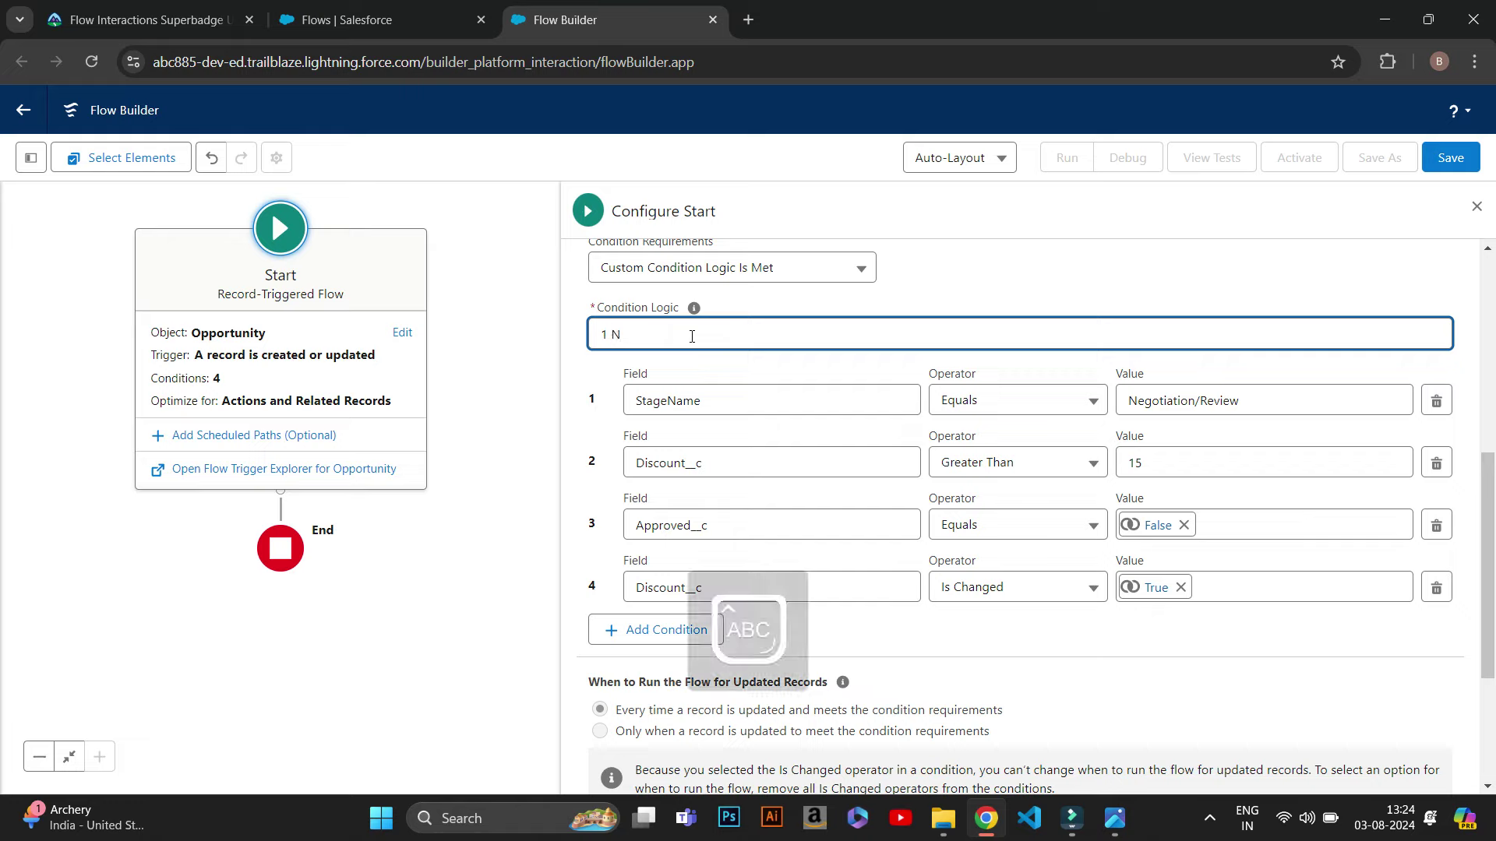
{"action": "type", "text": "AND 2"}
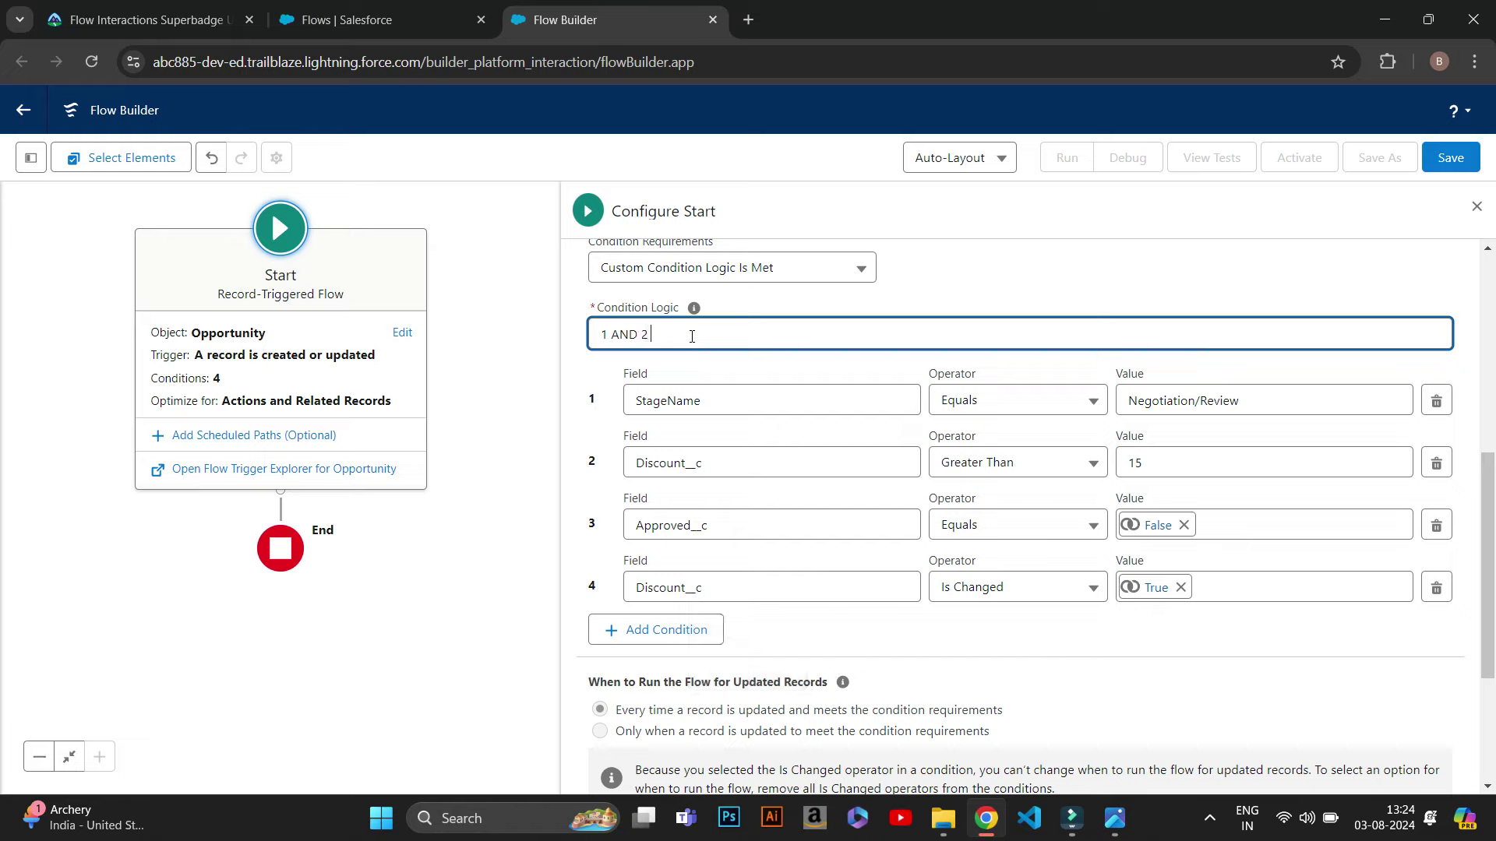
{"action": "type", "text": " AN"}
{"action": "type", "text": "D 3"}
{"action": "type", "text": "(3 "}
{"action": "type", "text": "OR"}
{"action": "type", "text": " 4"}
{"action": "left_click", "coordinate": [754, 357]}
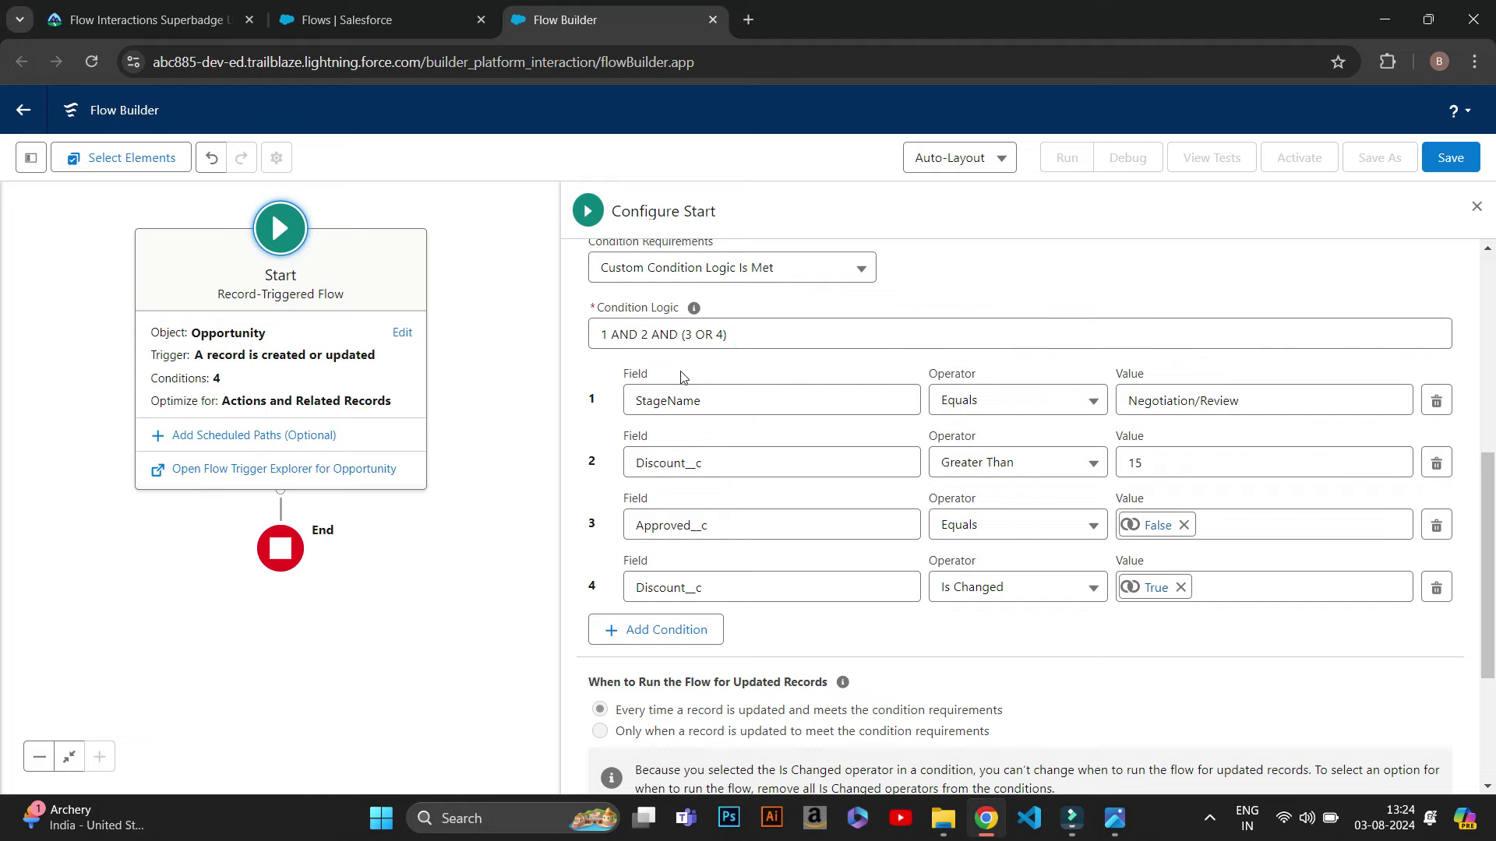
{"action": "scroll", "coordinate": [740, 514], "scroll_direction": "down", "scroll_amount": 3}
{"action": "scroll", "coordinate": [742, 522], "scroll_direction": "up", "scroll_amount": 4}
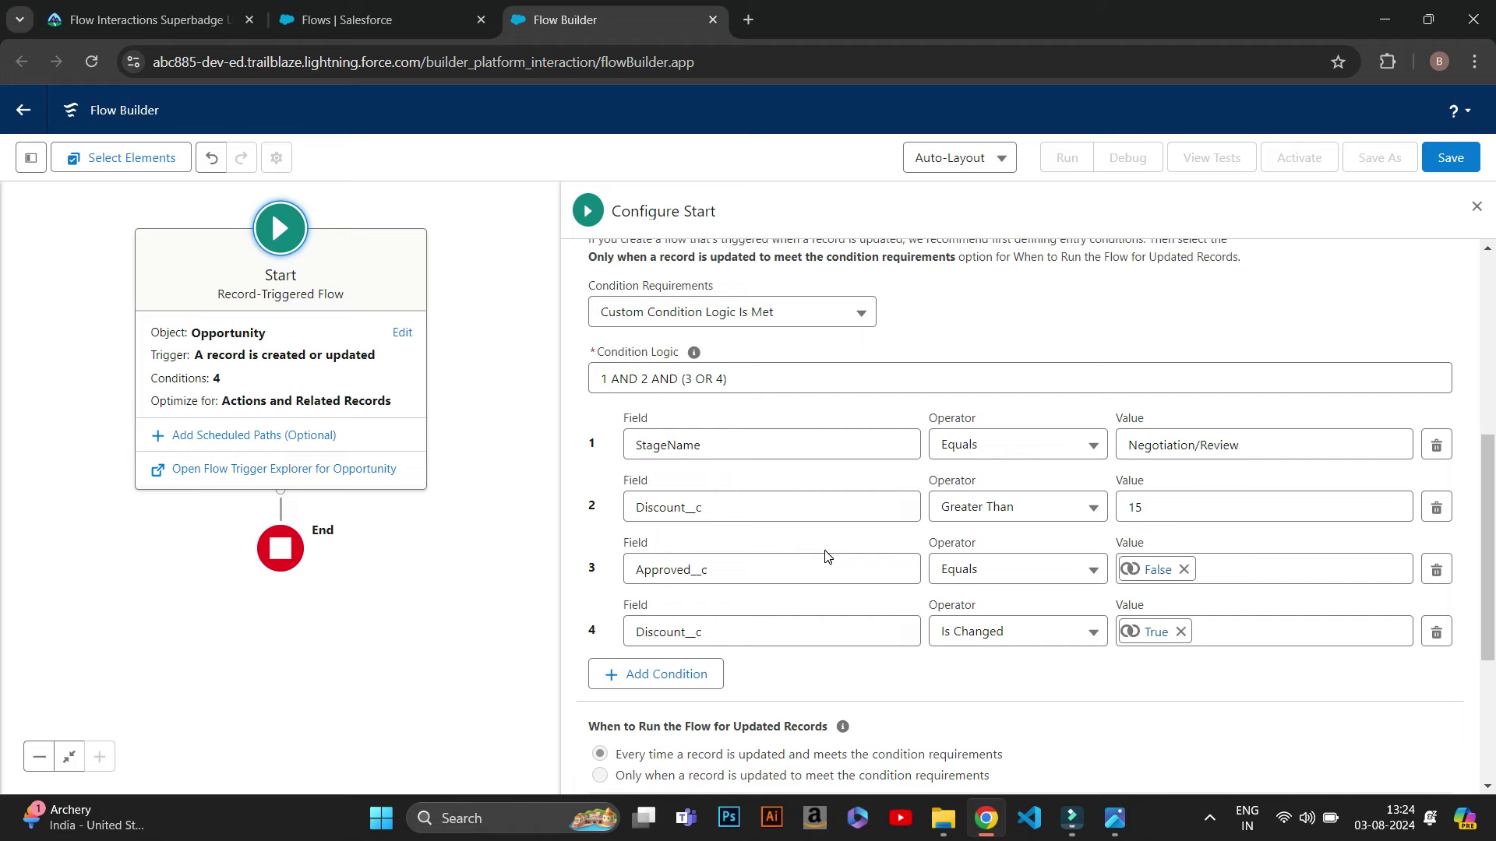
{"action": "scroll", "coordinate": [826, 553], "scroll_direction": "up", "scroll_amount": 3}
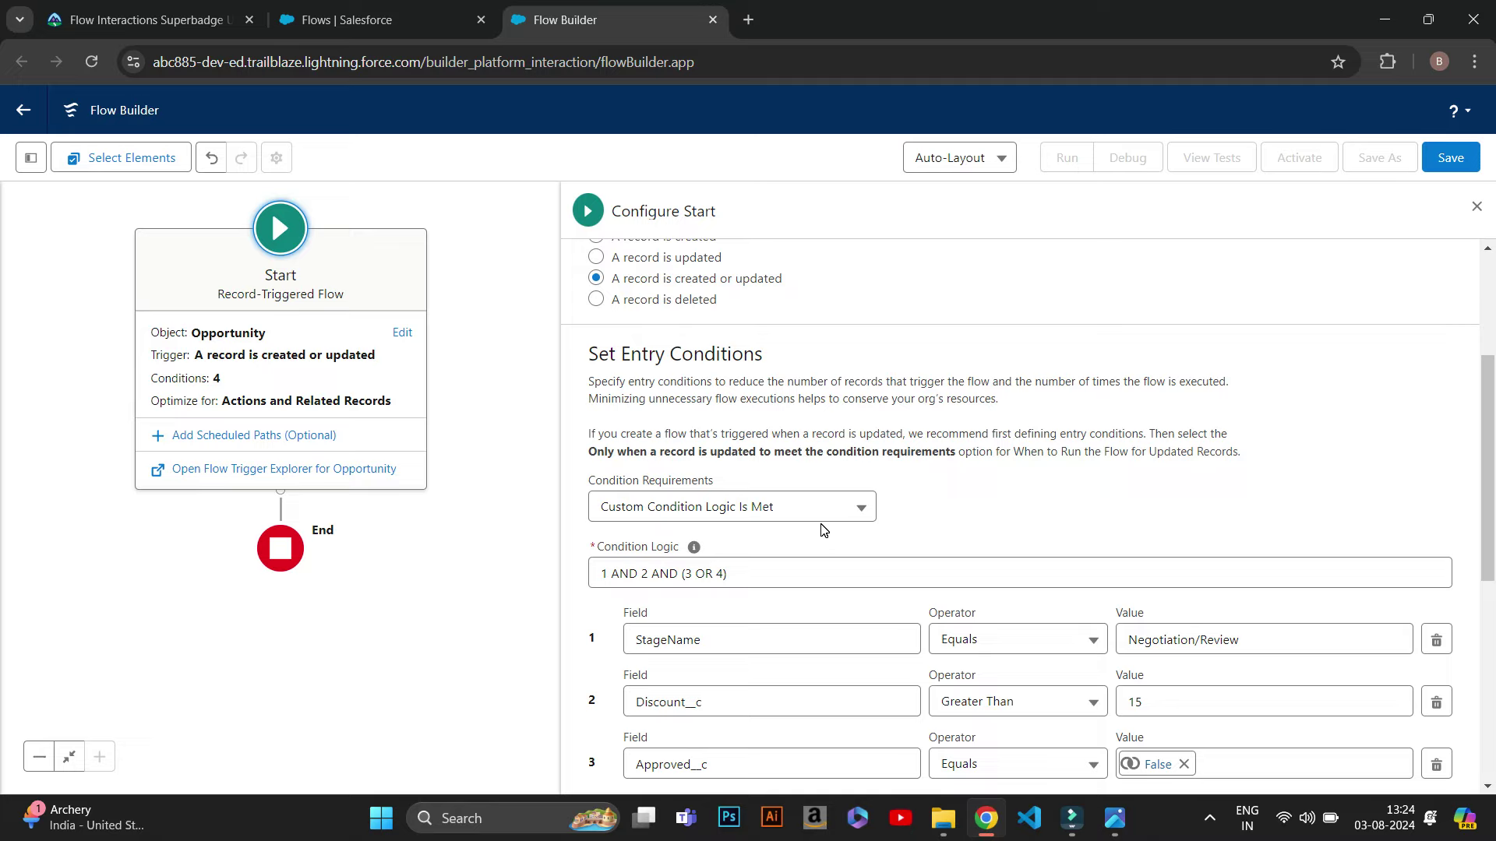
{"action": "scroll", "coordinate": [791, 452], "scroll_direction": "up", "scroll_amount": 3}
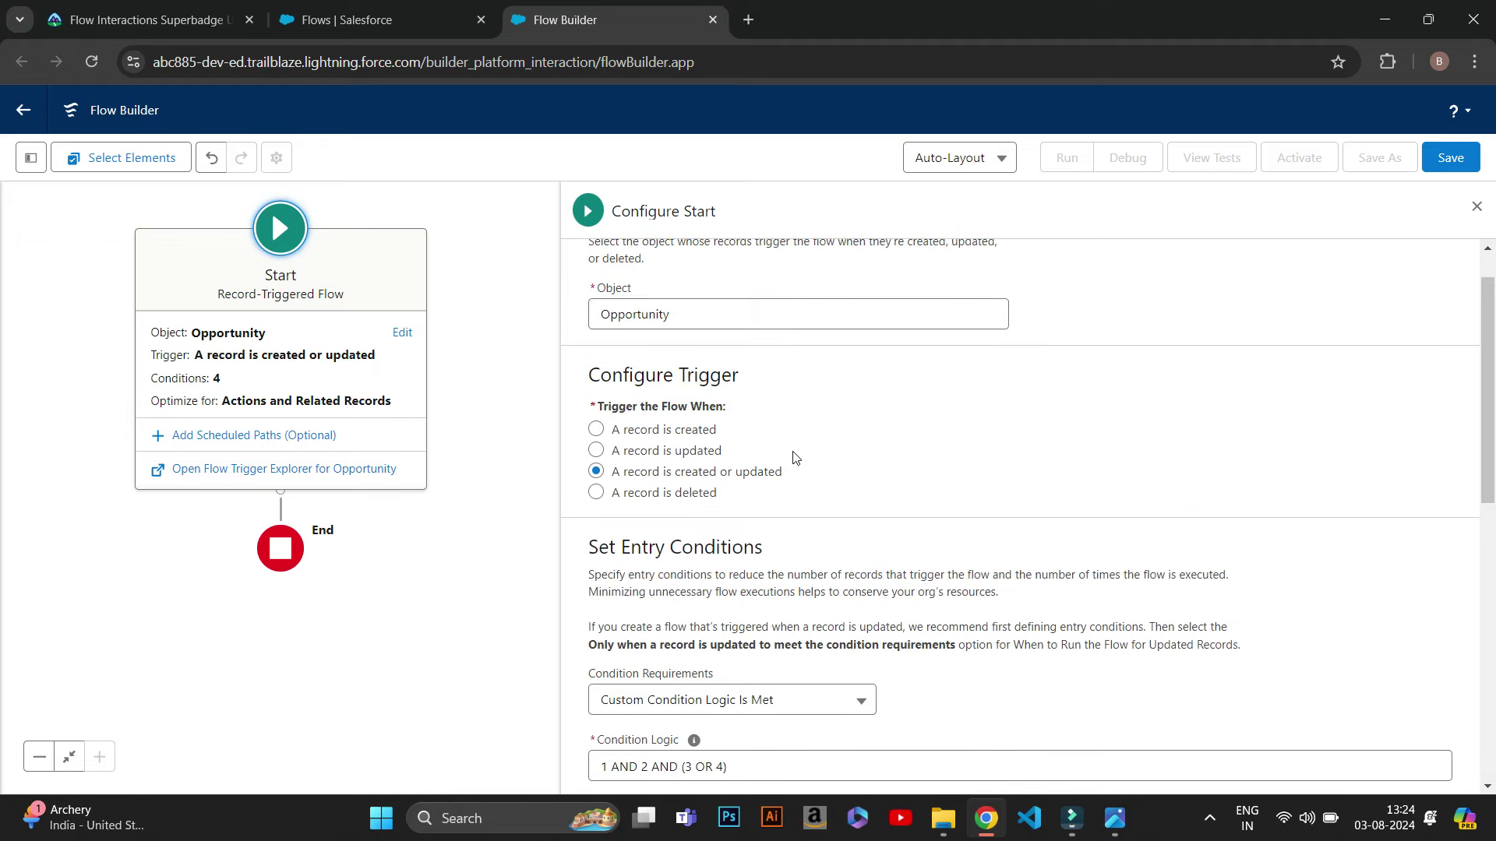
{"action": "scroll", "coordinate": [793, 455], "scroll_direction": "down", "scroll_amount": 8}
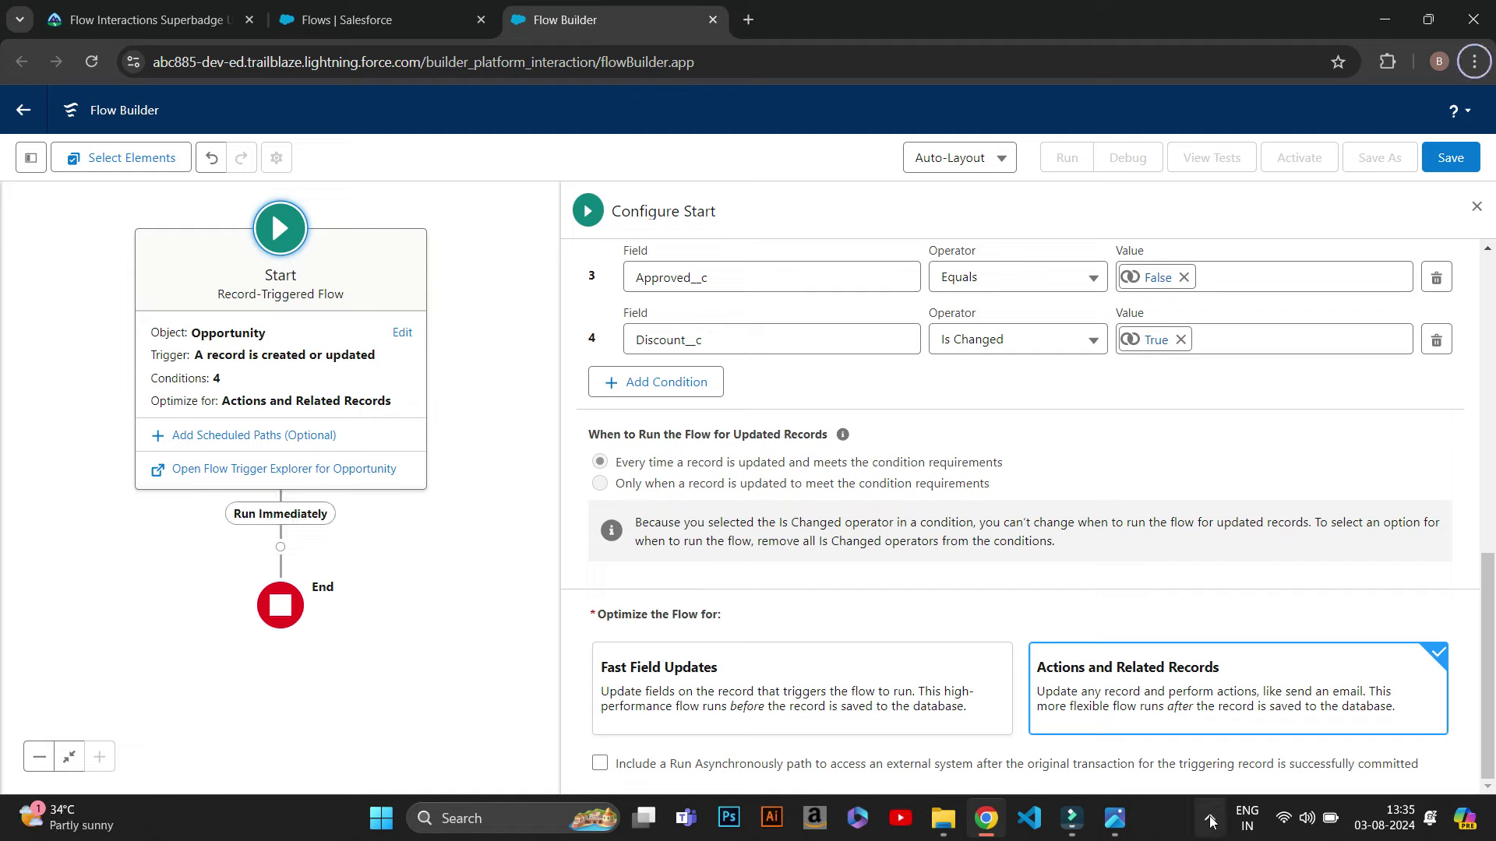
{"action": "left_click", "coordinate": [1210, 821]}
{"action": "left_click", "coordinate": [1210, 820]}
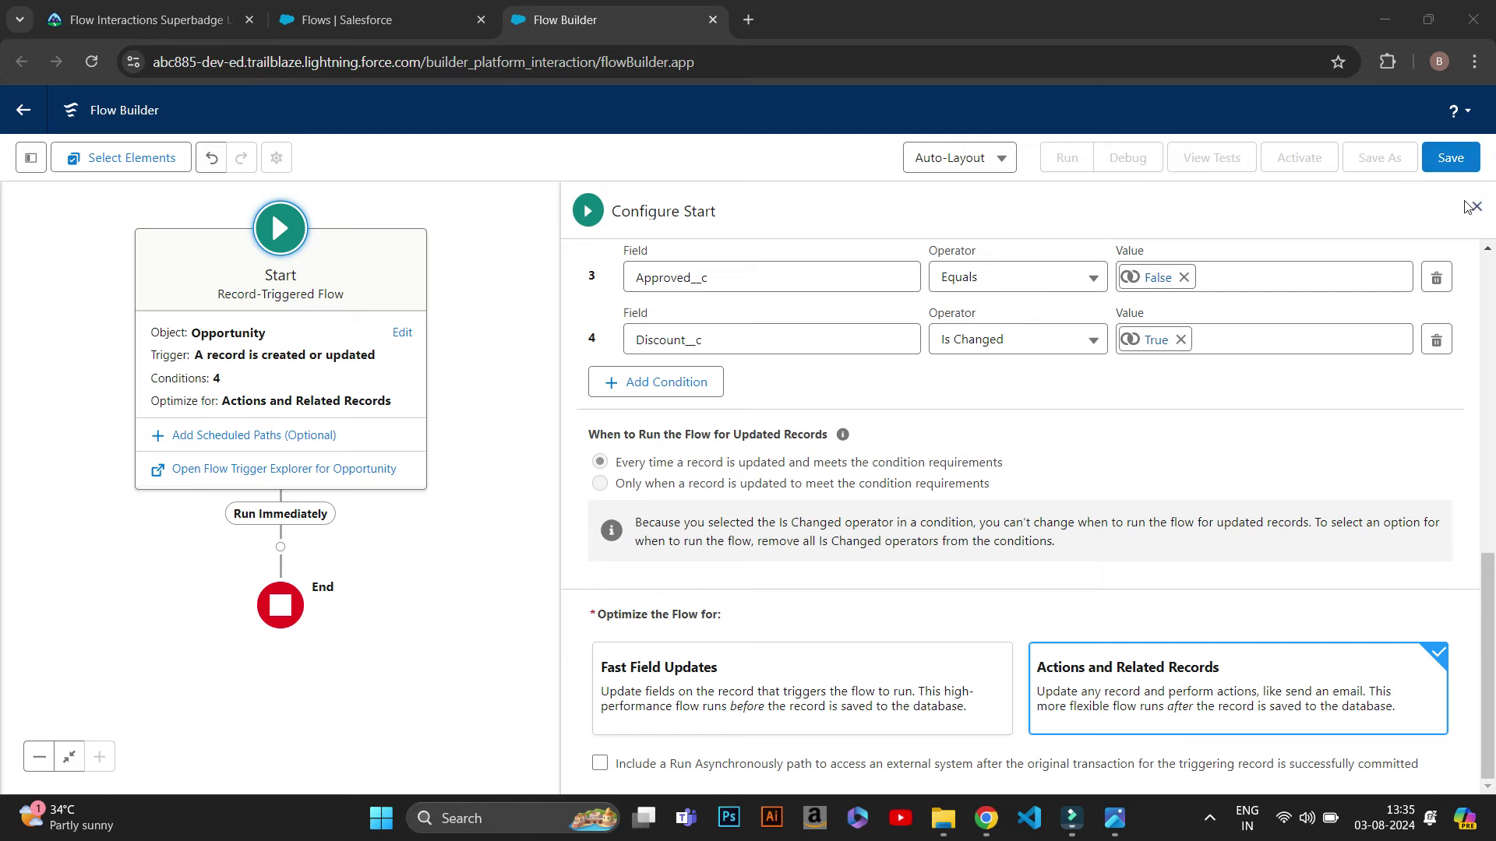
Start saving the flow and copy the flow name Discount Approval Request from the Trailhead requirements.
{"action": "left_click", "coordinate": [1449, 158]}
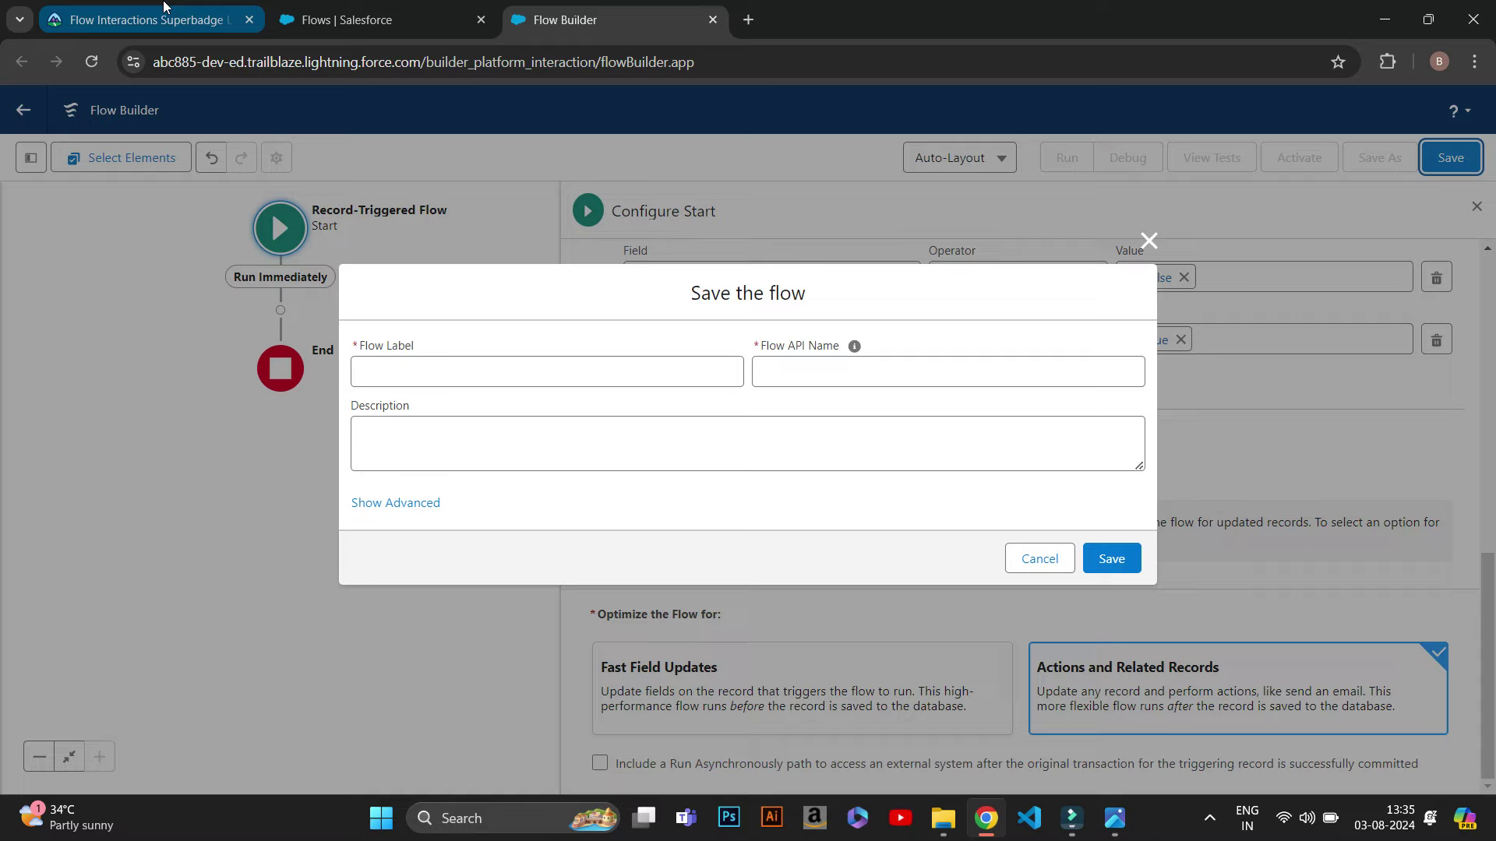
{"action": "left_click", "coordinate": [225, 9]}
{"action": "scroll", "coordinate": [791, 491], "scroll_direction": "up", "scroll_amount": 3}
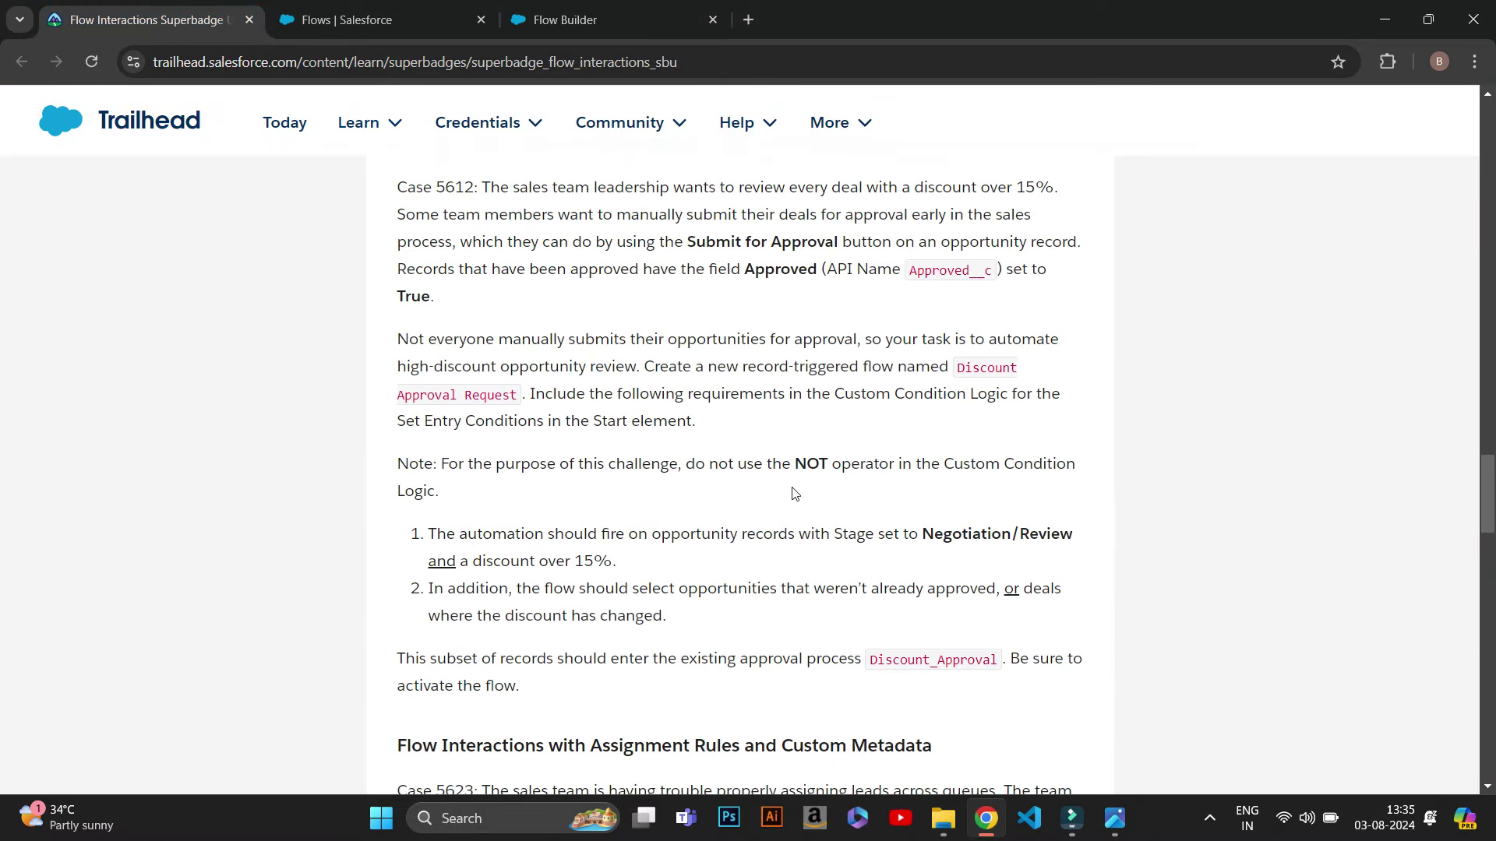
{"action": "scroll", "coordinate": [932, 350], "scroll_direction": "up", "scroll_amount": 3}
{"action": "scroll", "coordinate": [786, 362], "scroll_direction": "down", "scroll_amount": 3}
{"action": "scroll", "coordinate": [787, 362], "scroll_direction": "down", "scroll_amount": 3}
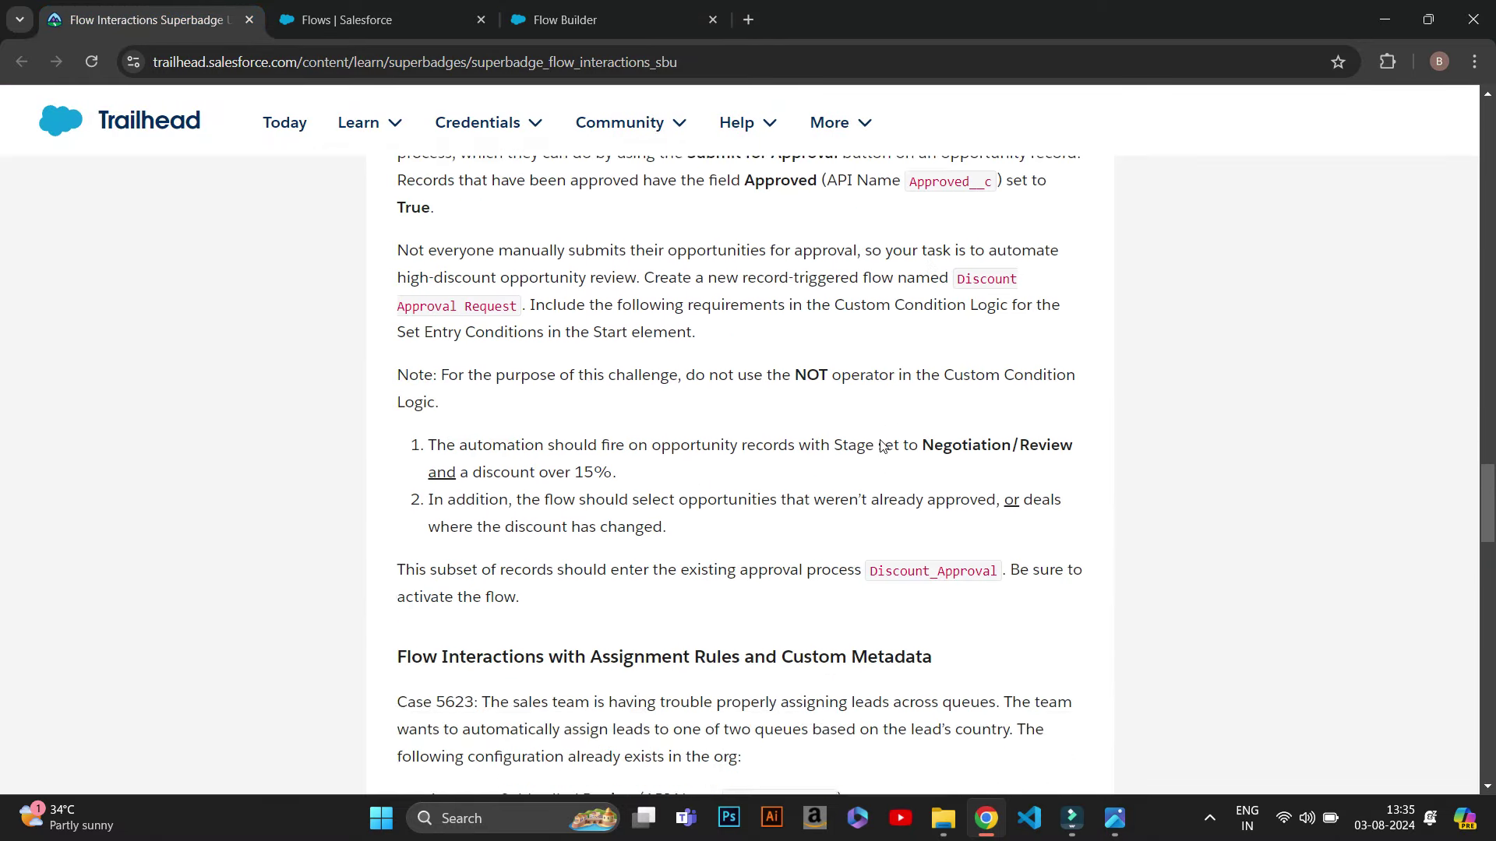
{"action": "scroll", "coordinate": [857, 421], "scroll_direction": "up", "scroll_amount": 4}
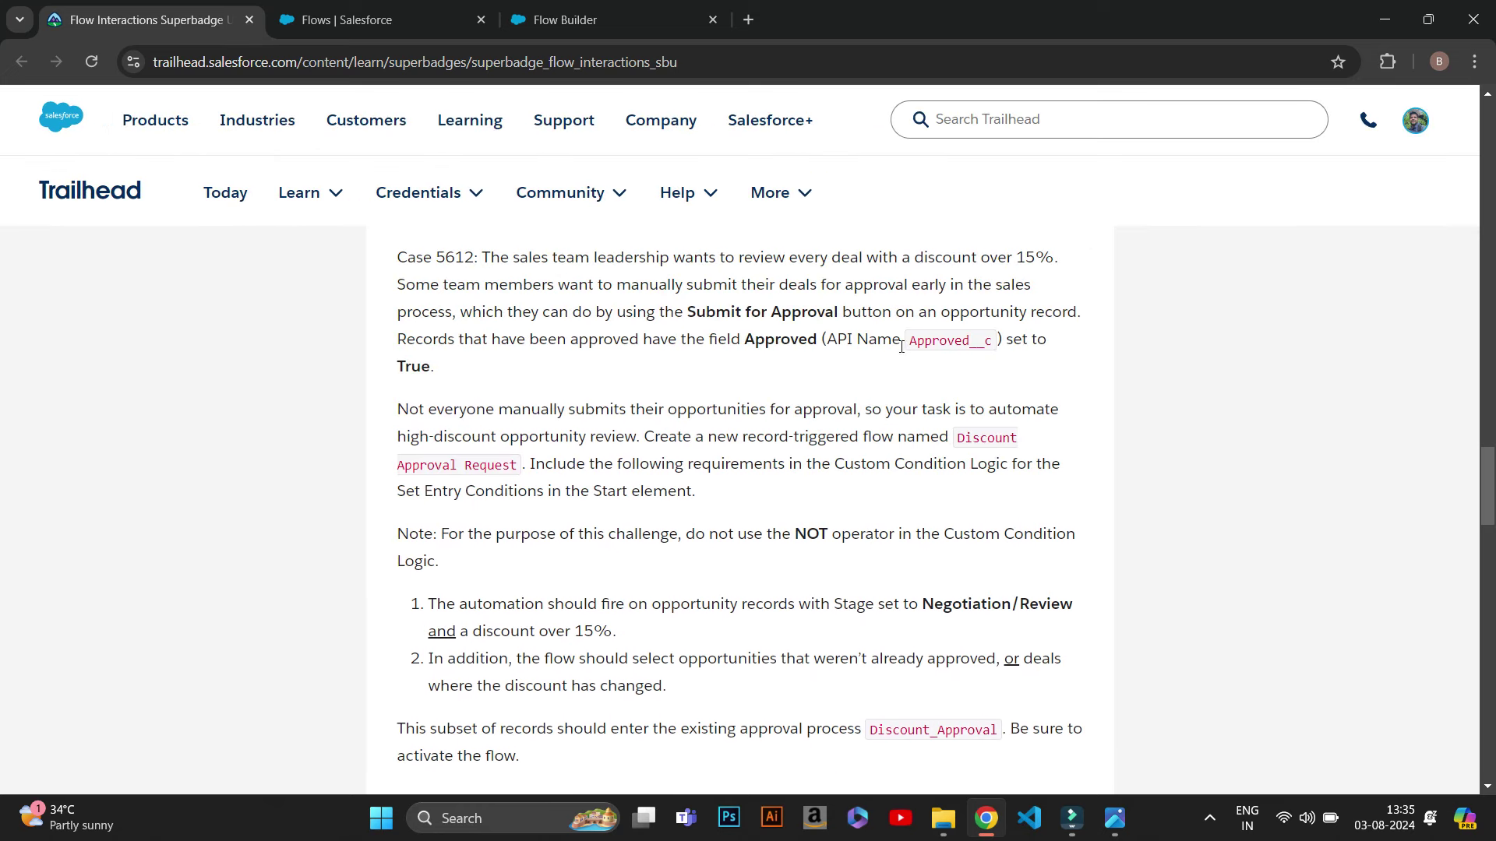
{"action": "left_click_drag", "start_coordinate": [957, 436], "coordinate": [522, 465]}
{"action": "key", "text": "ctrl+c"}
Return to Flow Builder and save the flow with the label Discount Approval Request.
{"action": "left_click", "coordinate": [347, 7]}
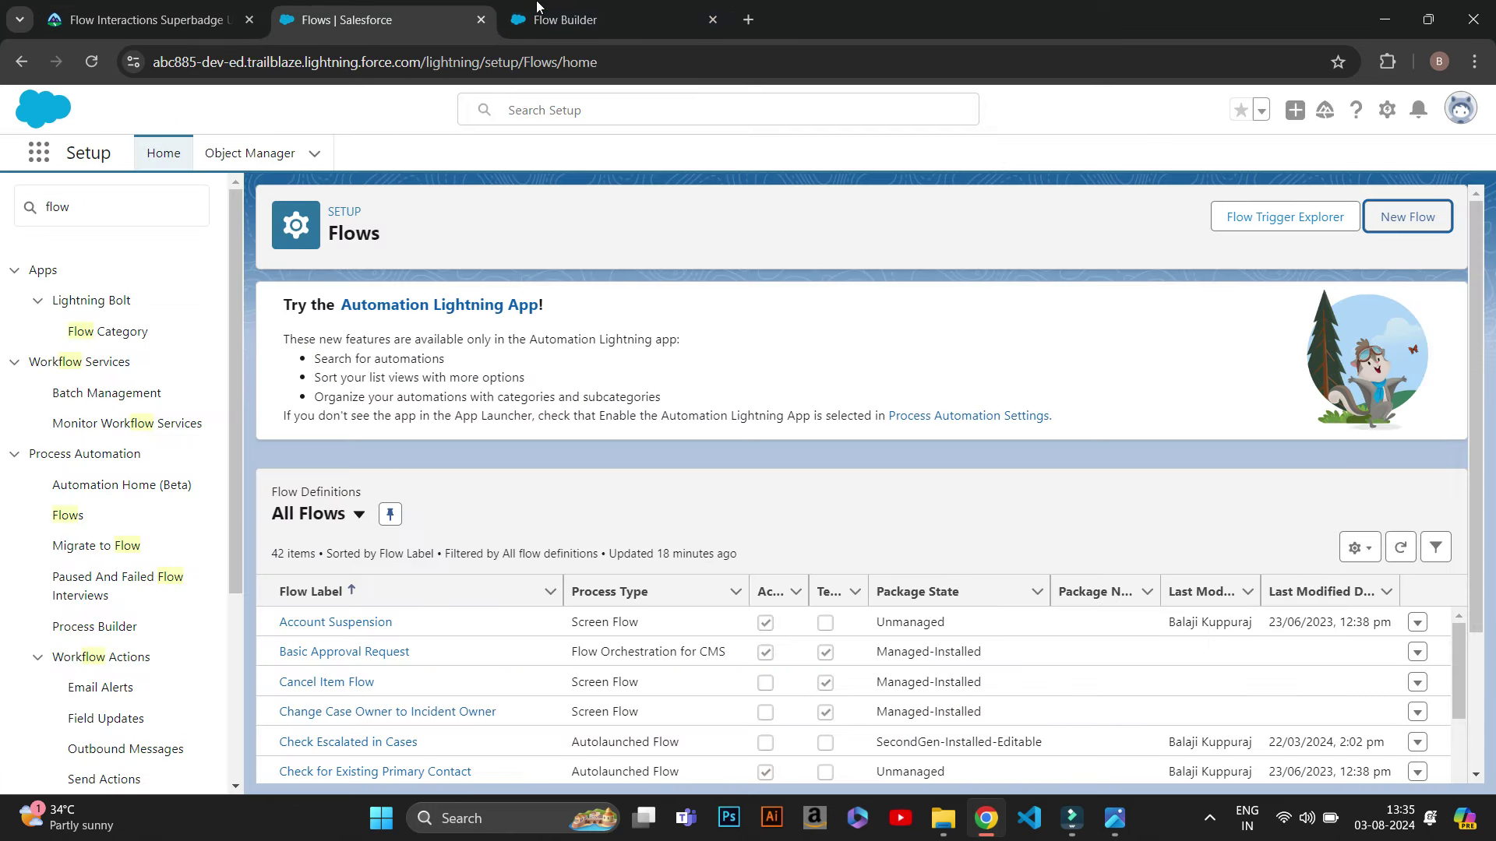
{"action": "left_click", "coordinate": [565, 20]}
{"action": "left_click", "coordinate": [696, 372]}
{"action": "key", "text": "ctrl+v"}
{"action": "left_click", "coordinate": [792, 510]}
{"action": "left_click", "coordinate": [1091, 555]}
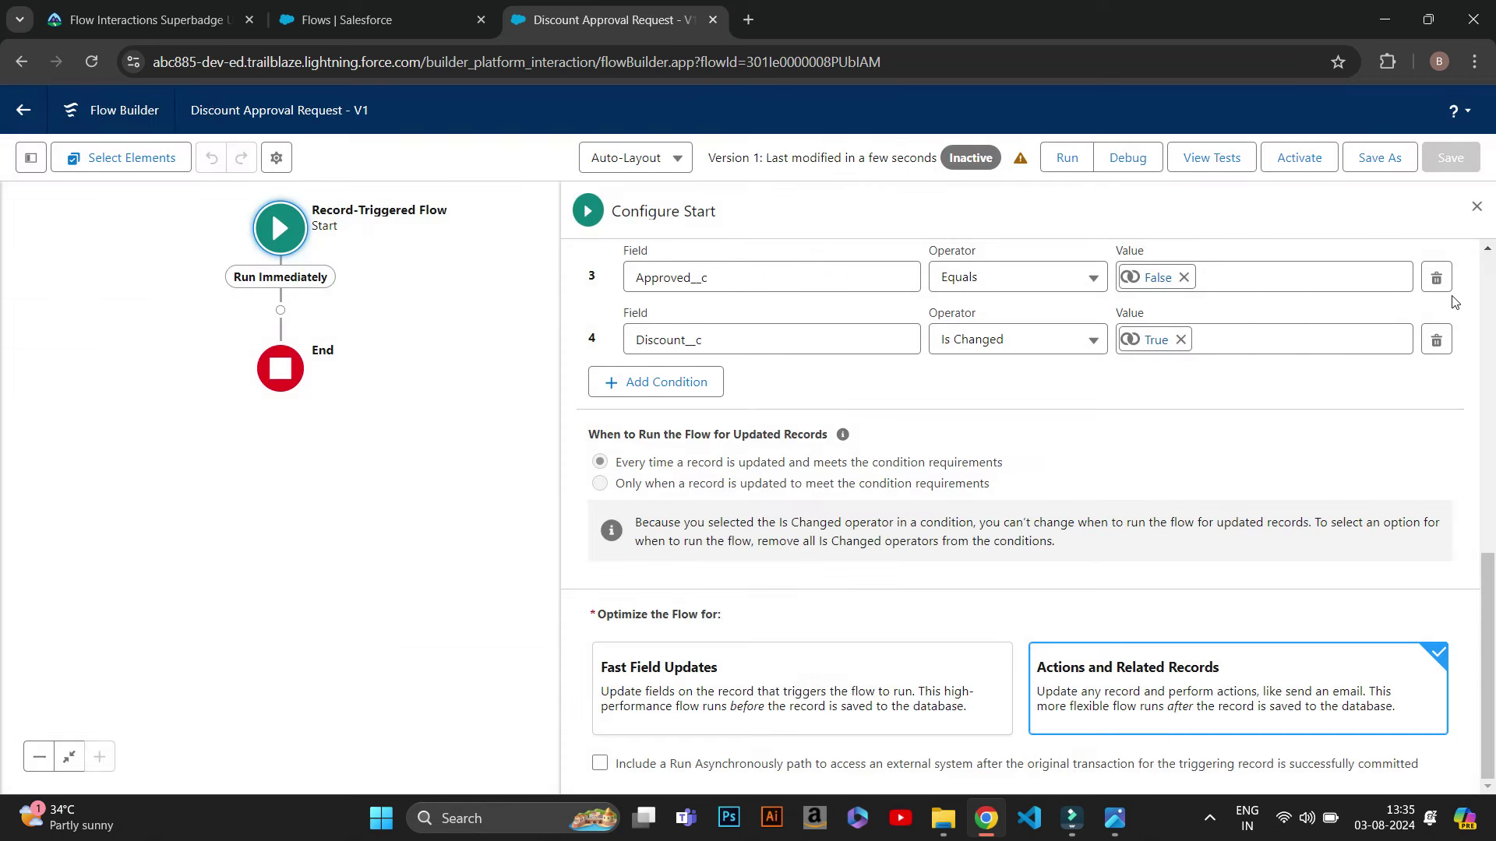
Close the Start configuration and add a Submit for Approval action to the Run Immediately path.
{"action": "left_click", "coordinate": [1475, 207]}
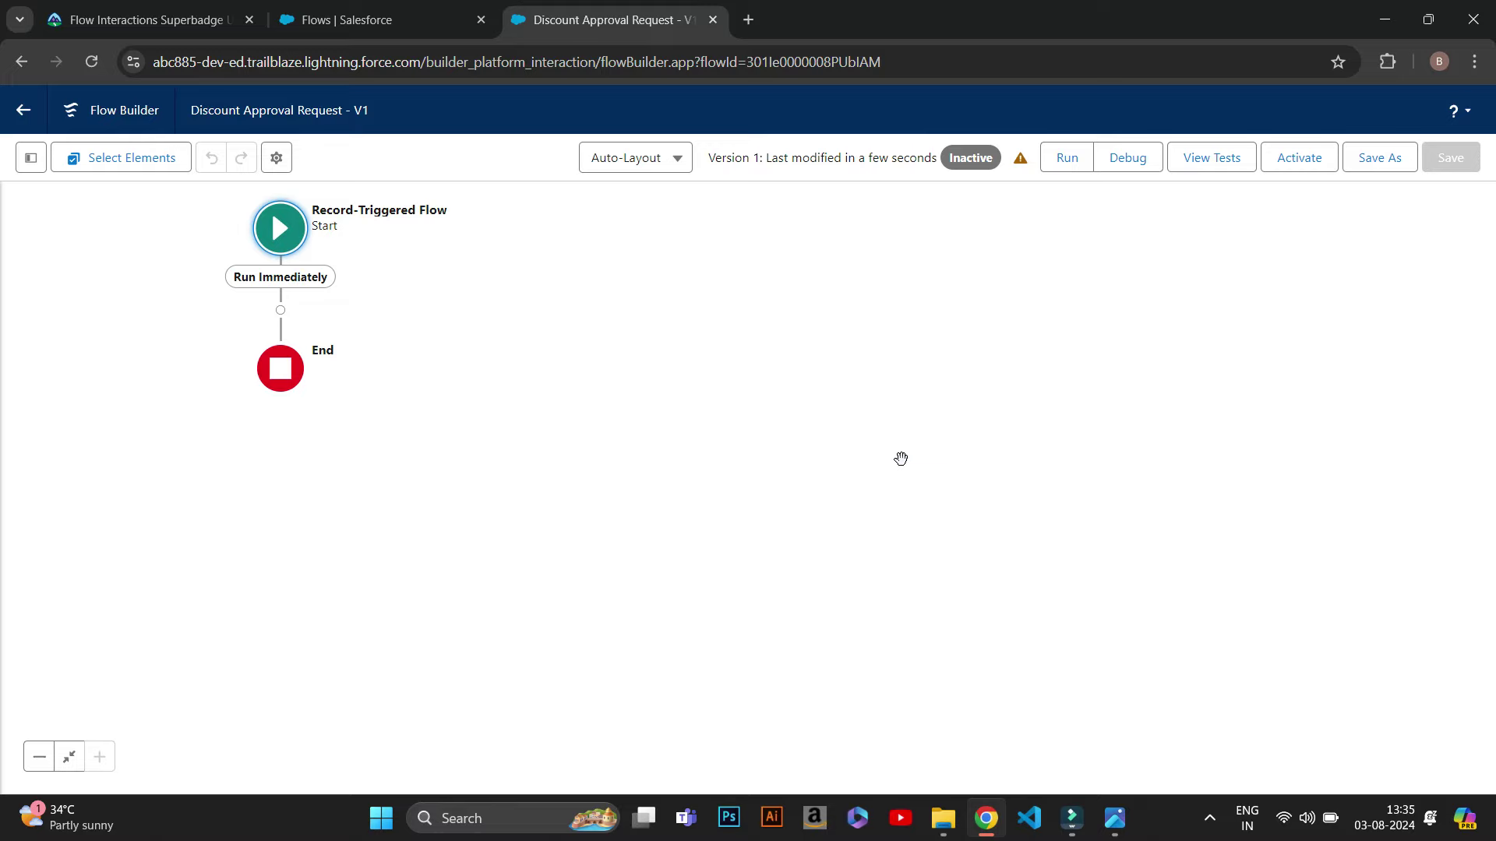
{"action": "left_click", "coordinate": [280, 309]}
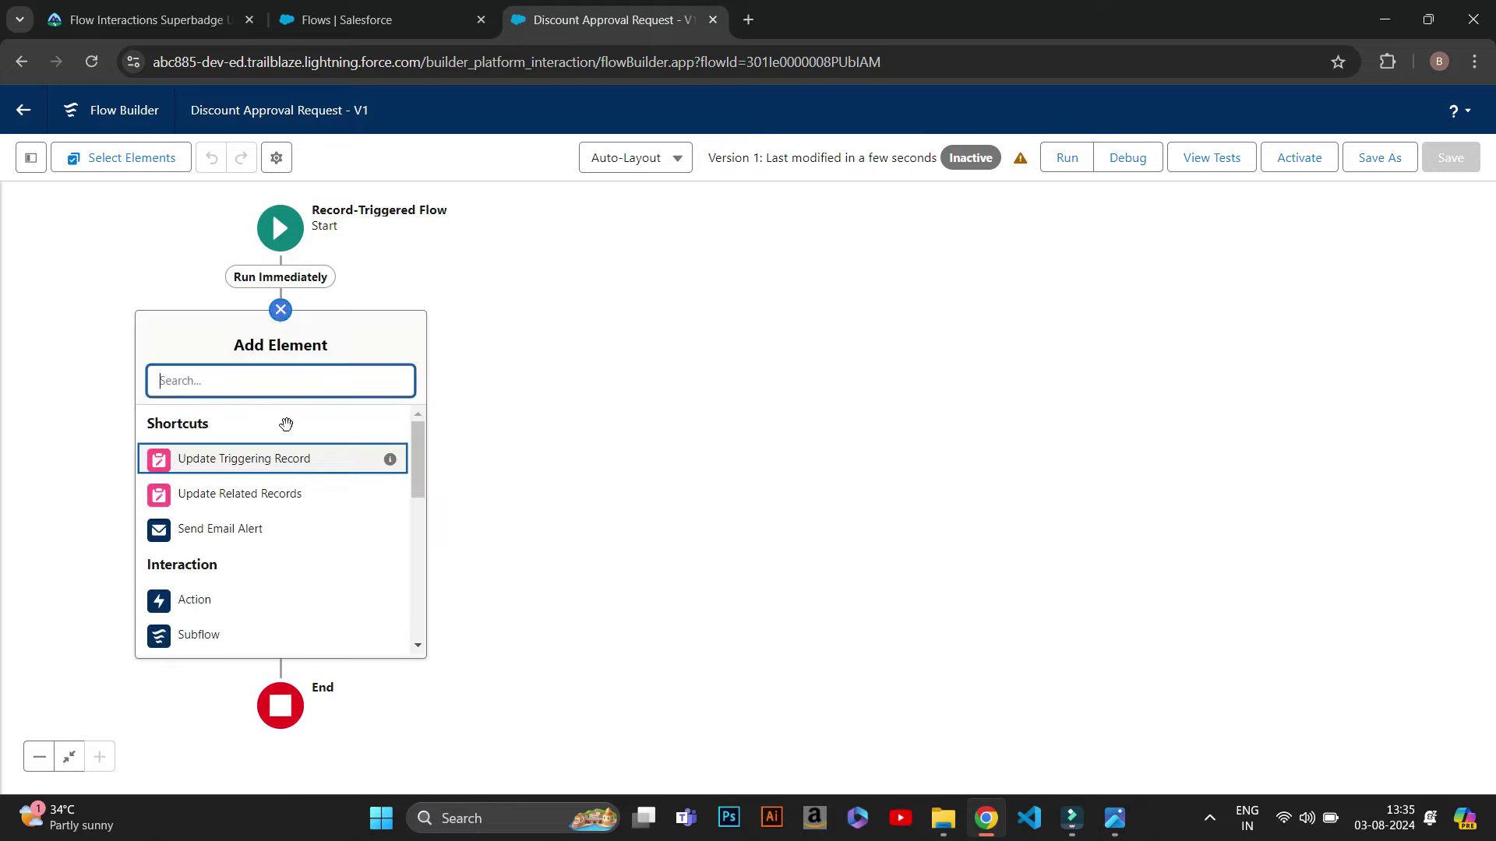
{"action": "type", "text": "S"}
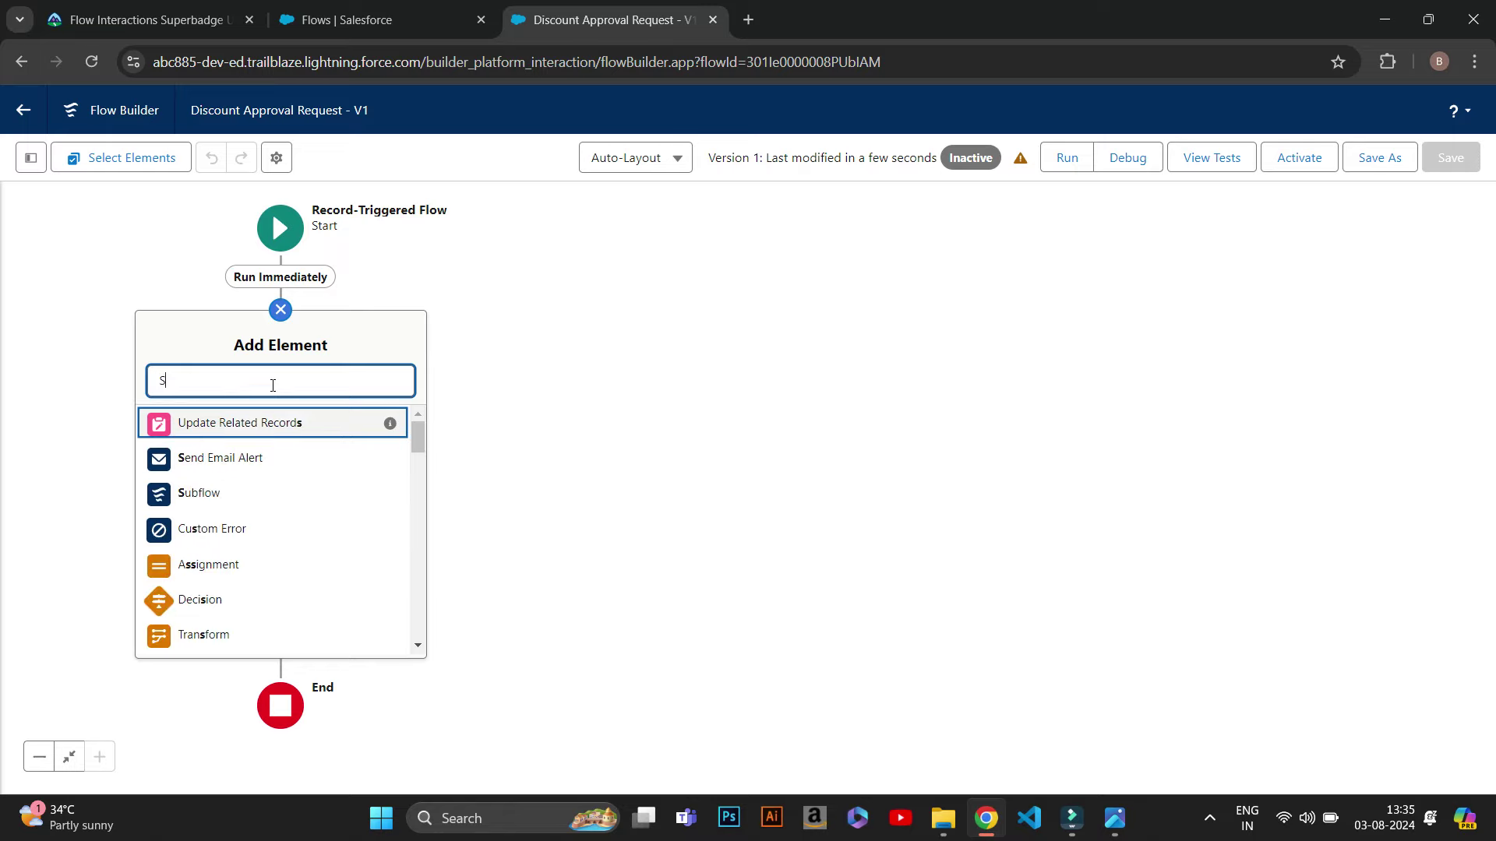
{"action": "type", "text": "U"}
{"action": "left_click", "coordinate": [288, 460]}
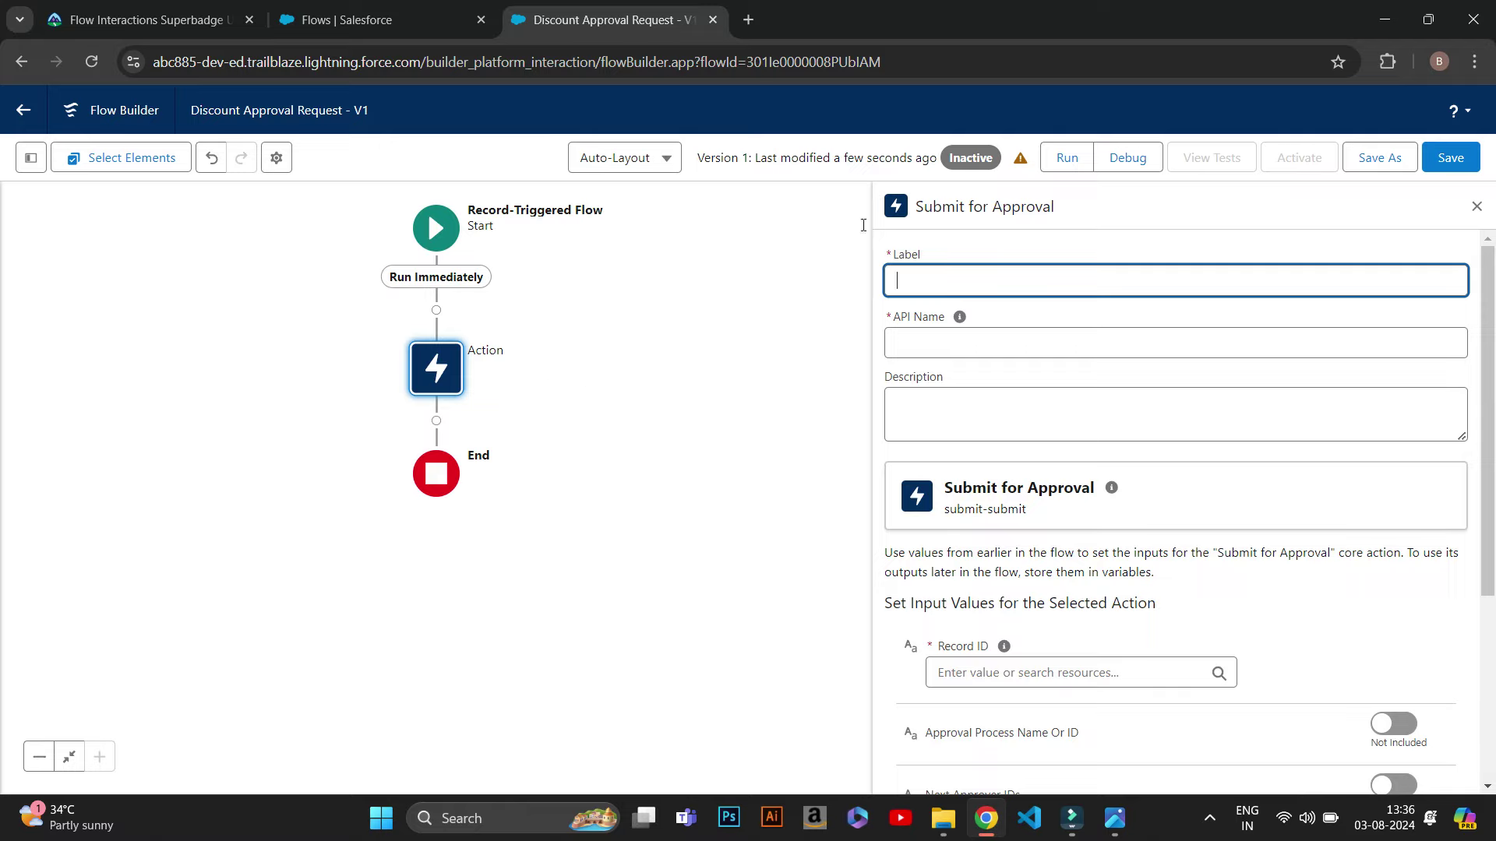
Label the new action Submit for Approval, reusing the action's own title, and let the API name fill in.
{"action": "left_click_drag", "start_coordinate": [1074, 206], "coordinate": [922, 213]}
{"action": "key", "text": "ctrl+c"}
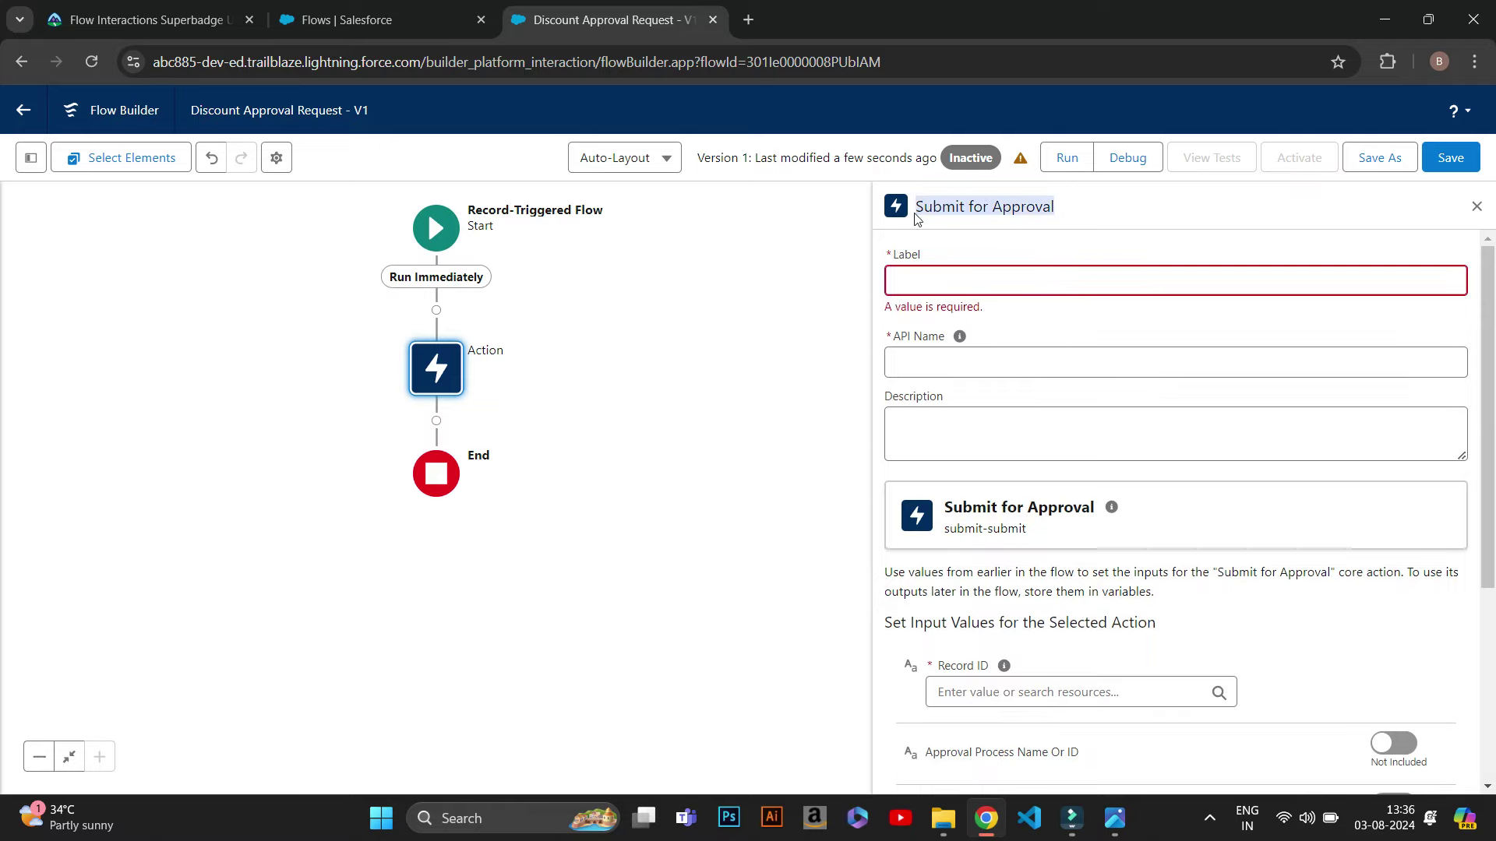
{"action": "left_click", "coordinate": [943, 293]}
{"action": "key", "text": "ctrl+v"}
{"action": "left_click", "coordinate": [1021, 324]}
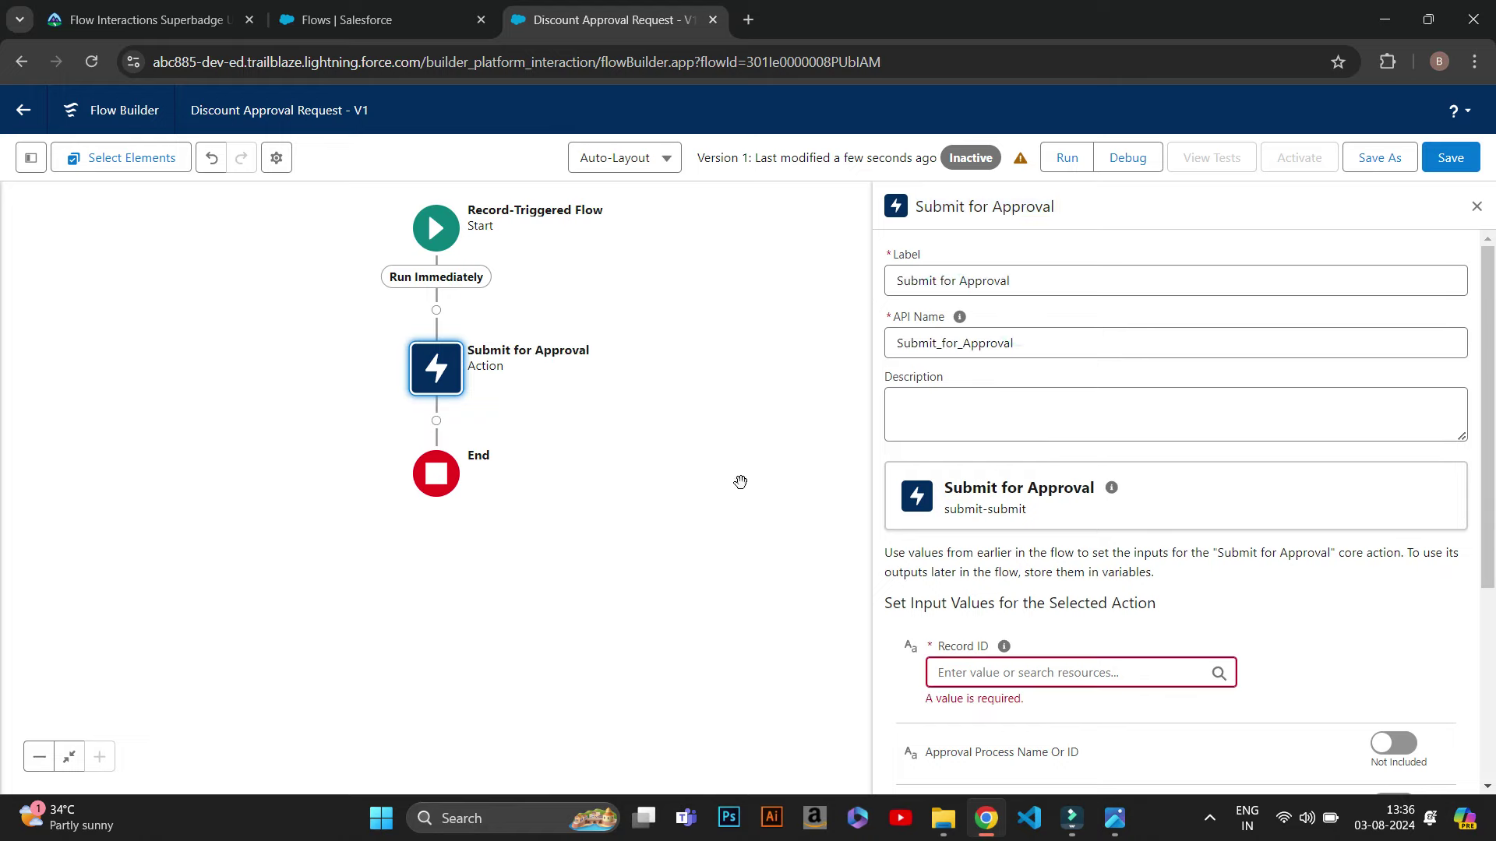
{"action": "left_click", "coordinate": [1044, 670]}
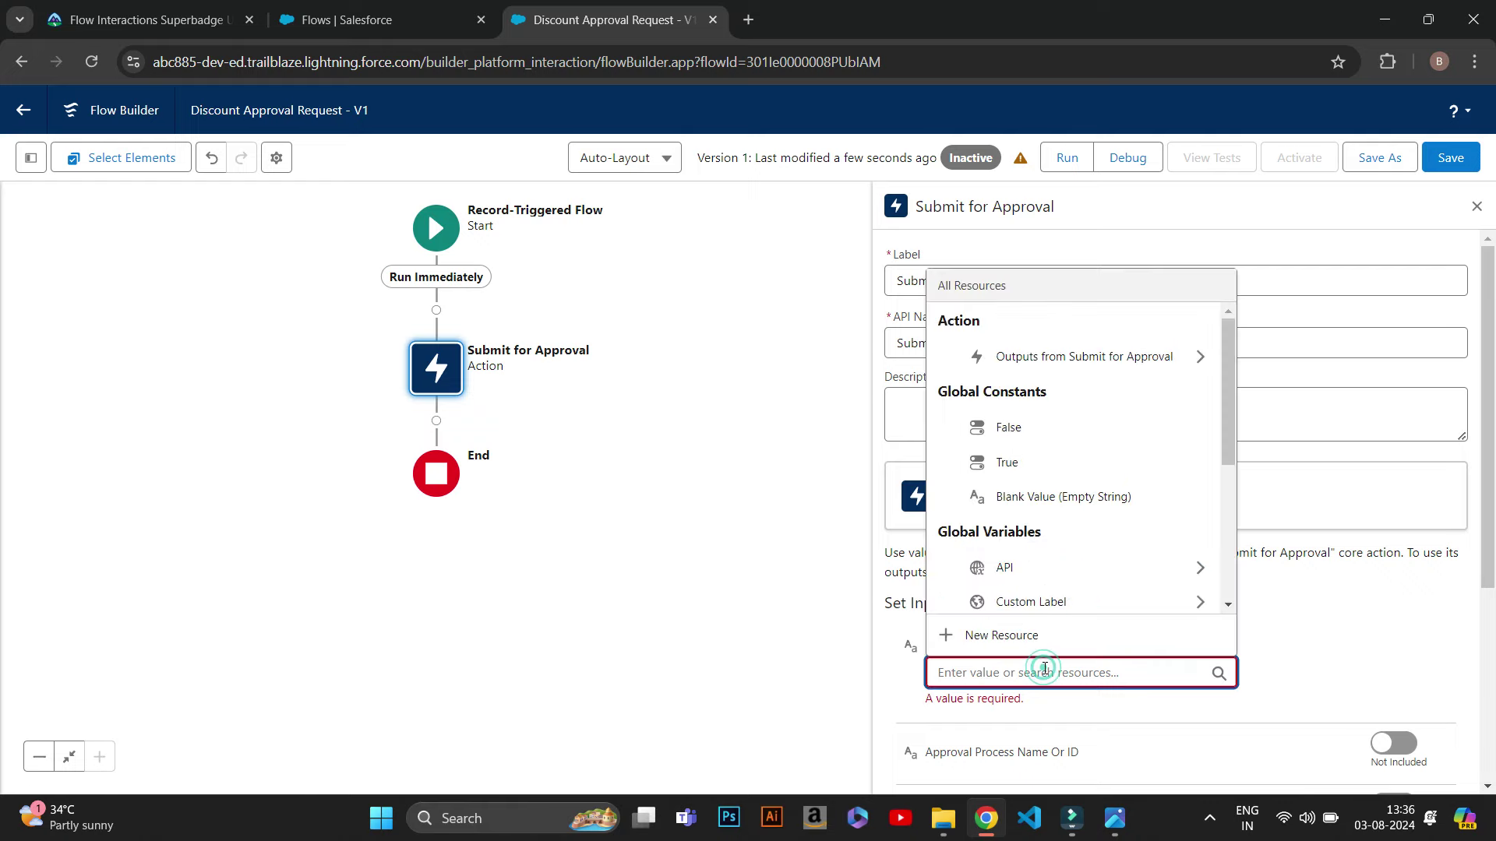
{"action": "type", "text": "RE"}
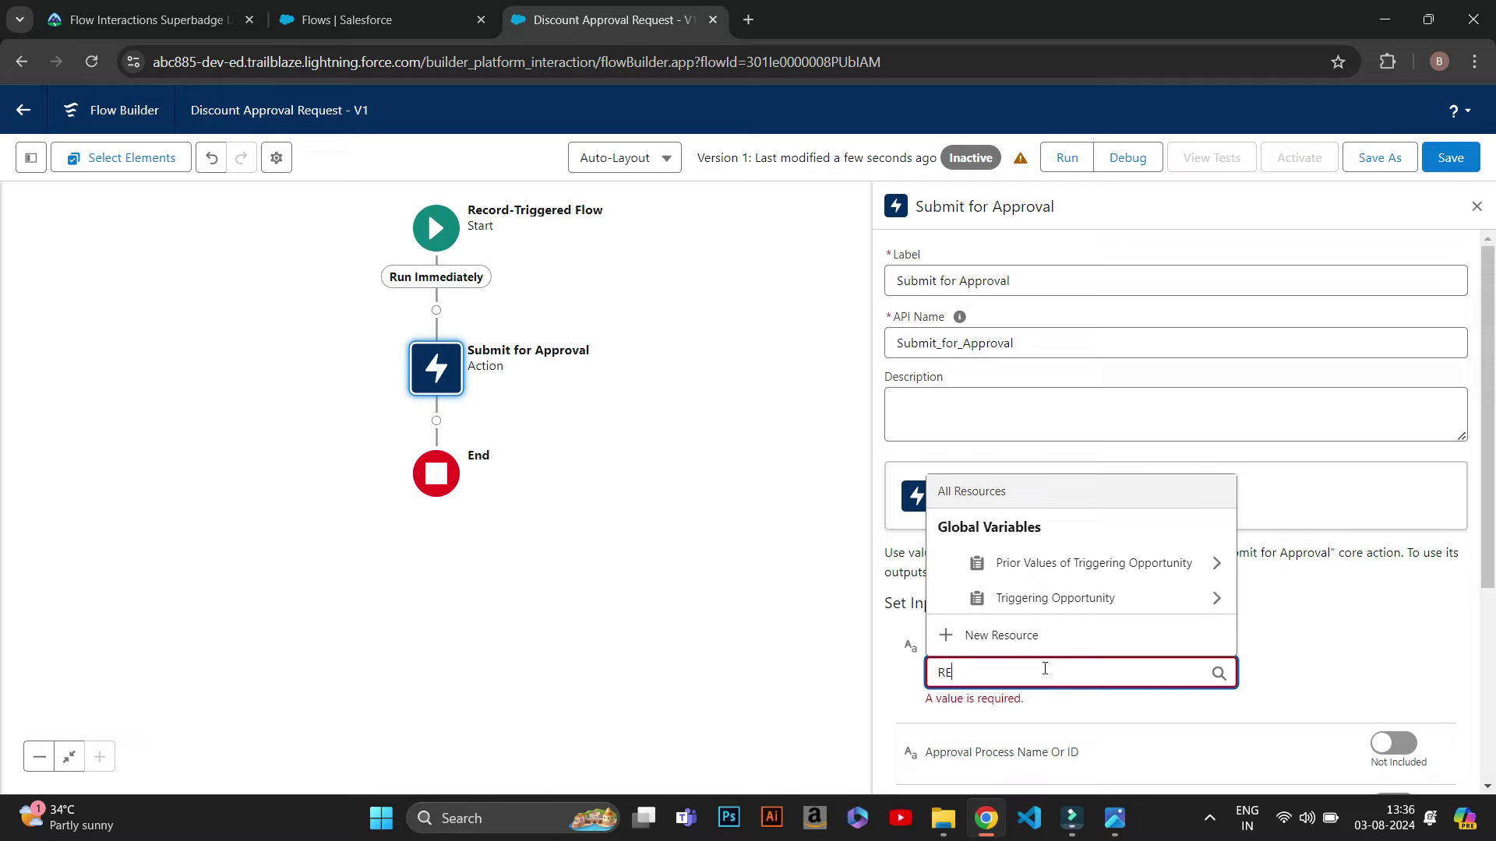
{"action": "double_click", "coordinate": [982, 666]}
{"action": "key", "text": "BackSpace"}
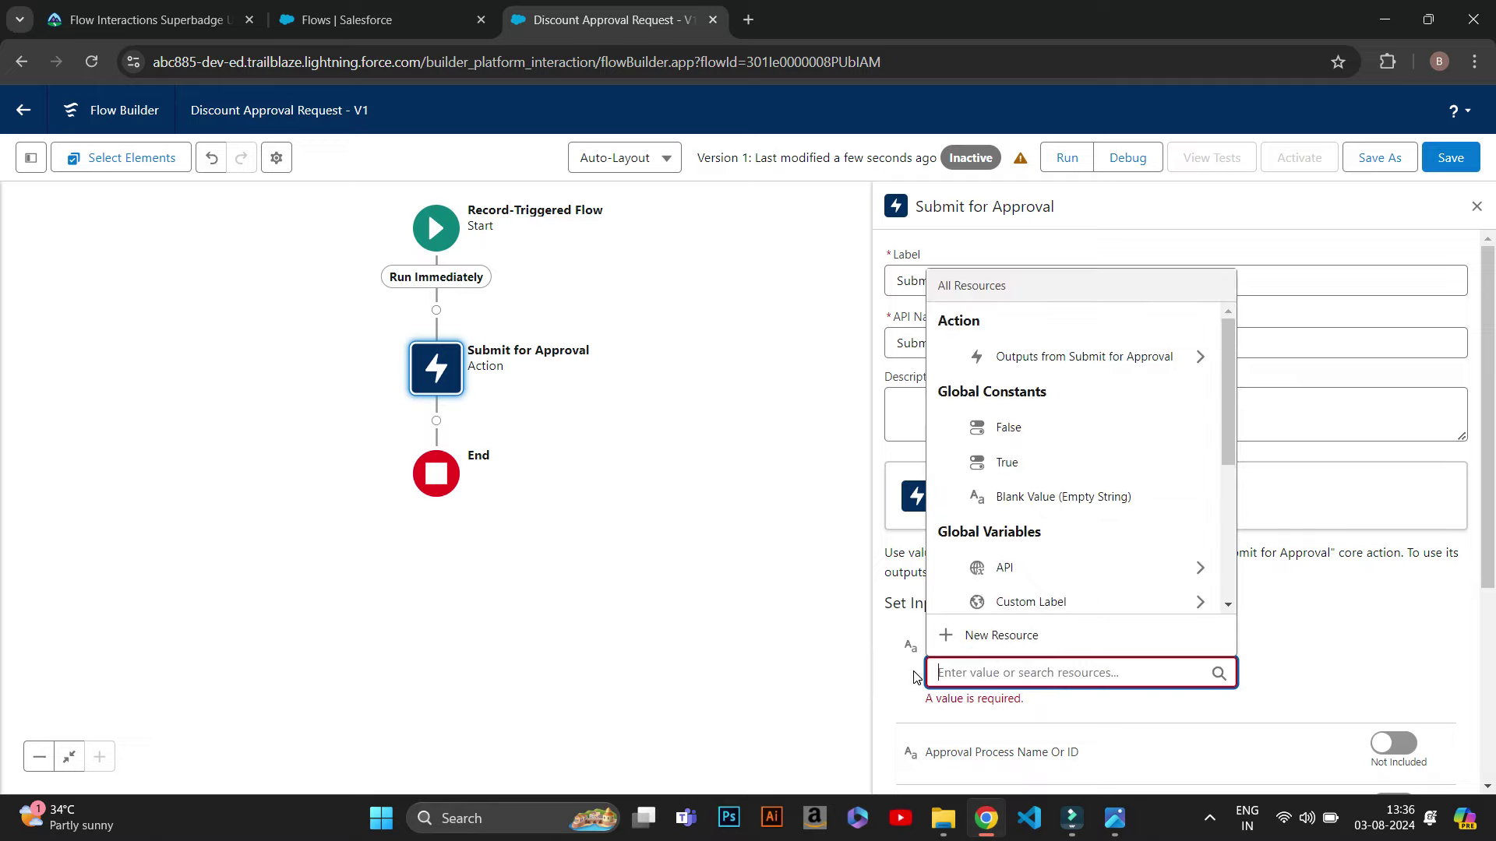
{"action": "left_click", "coordinate": [1092, 666]}
{"action": "type", "text": "O"}
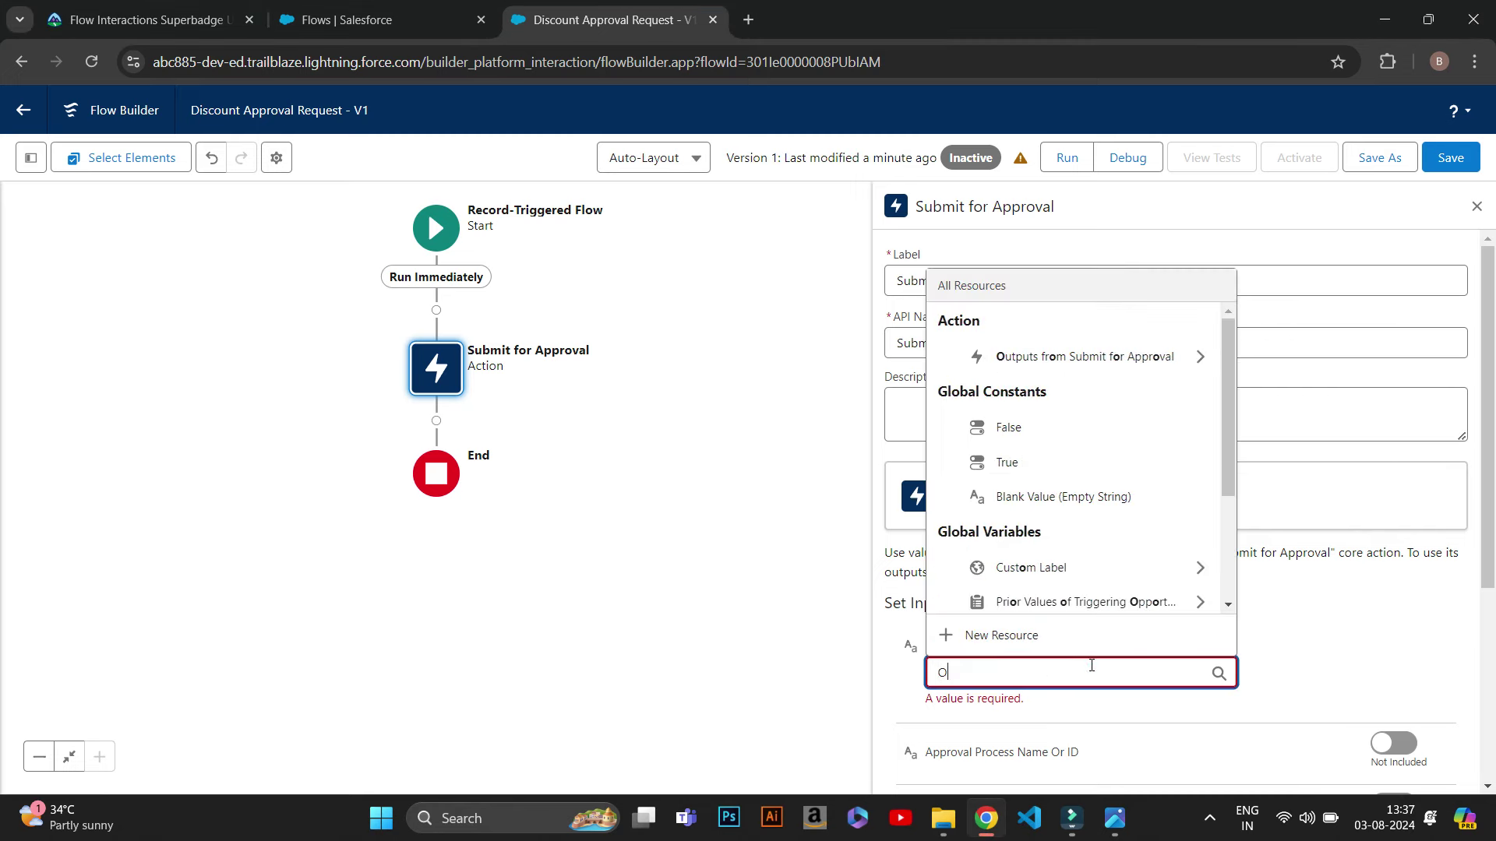
{"action": "key", "text": "BackSpace"}
{"action": "scroll", "coordinate": [1078, 577], "scroll_direction": "down", "scroll_amount": 3}
{"action": "scroll", "coordinate": [1078, 579], "scroll_direction": "down", "scroll_amount": 2}
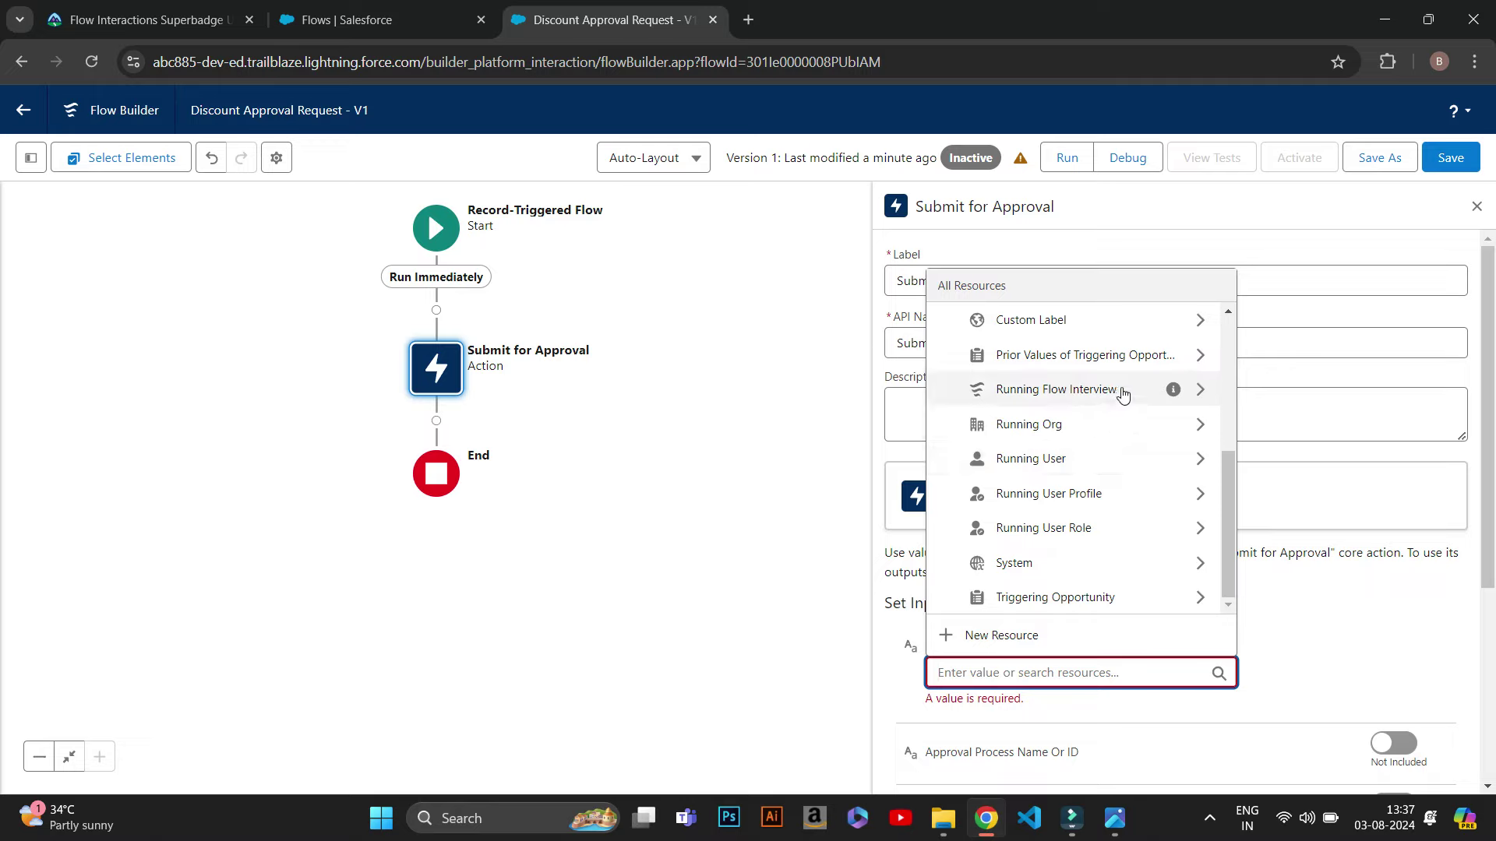
{"action": "scroll", "coordinate": [1128, 521], "scroll_direction": "up", "scroll_amount": 1}
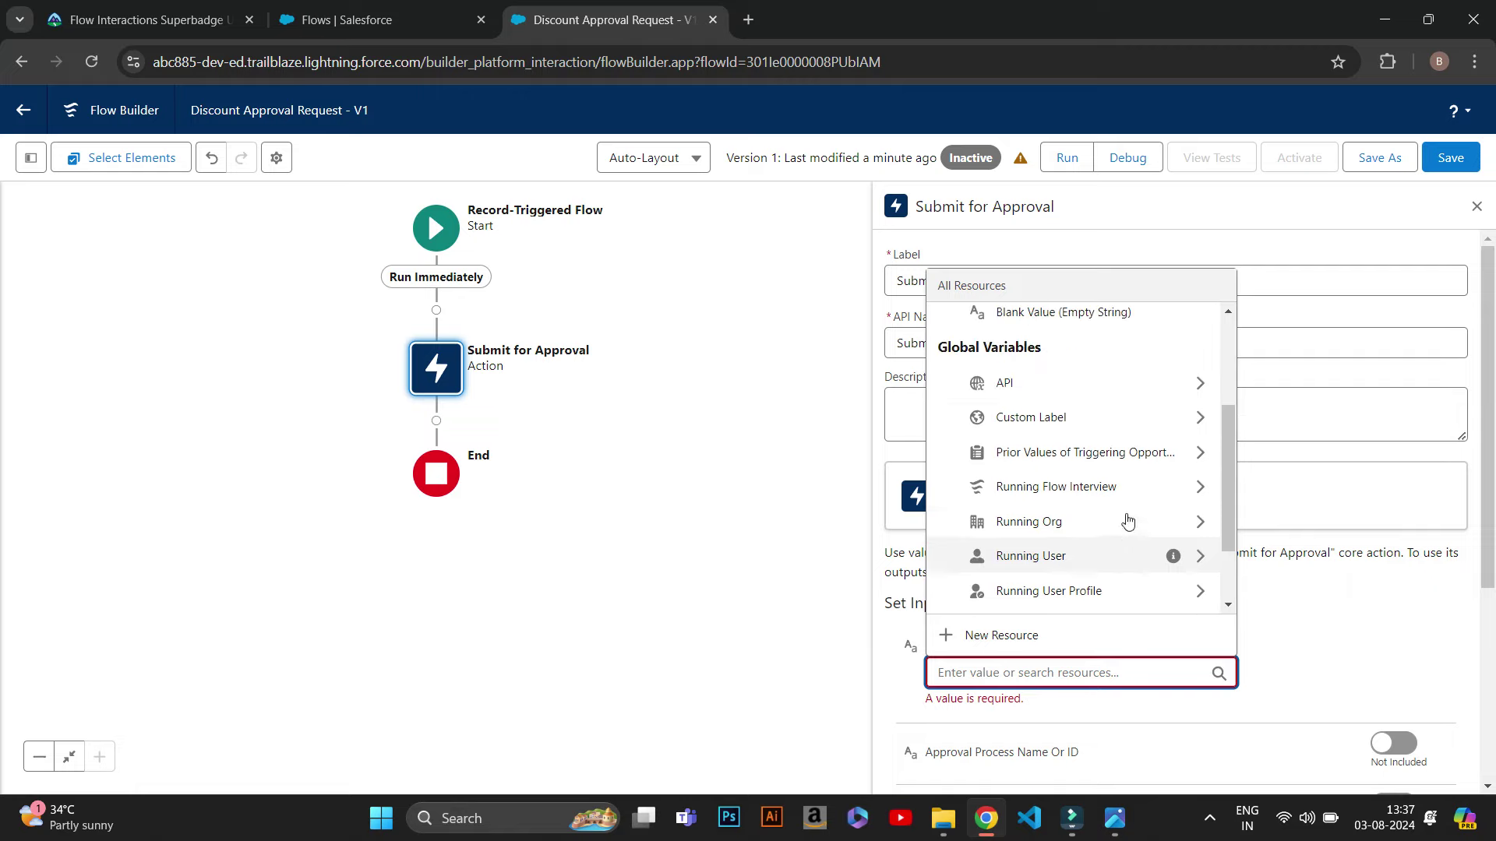
{"action": "scroll", "coordinate": [1127, 520], "scroll_direction": "up", "scroll_amount": 2}
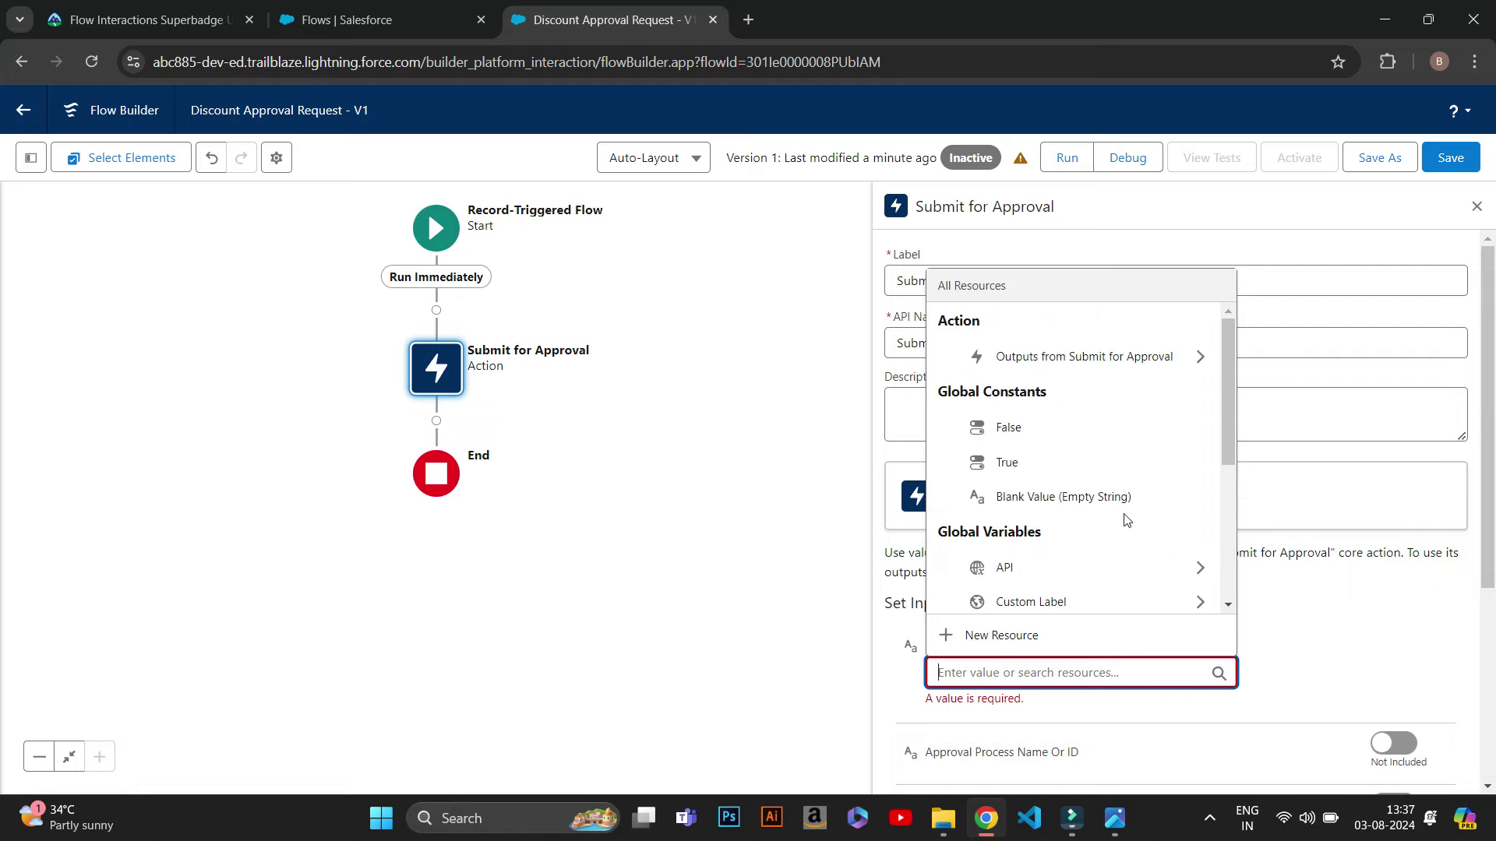
{"action": "left_click", "coordinate": [1055, 716]}
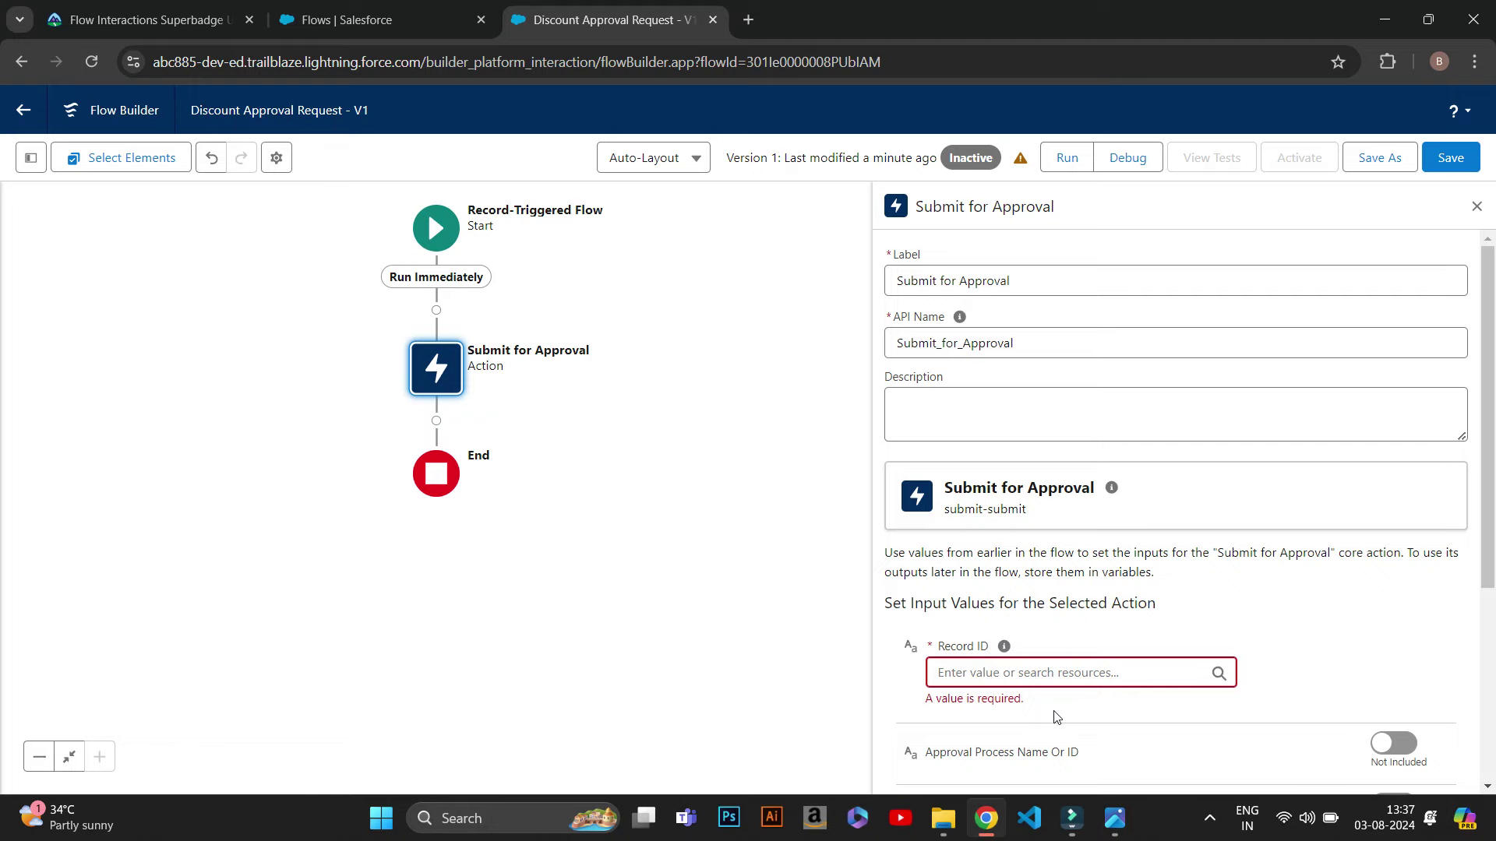
{"action": "scroll", "coordinate": [1055, 716], "scroll_direction": "down", "scroll_amount": 1}
{"action": "left_click", "coordinate": [1064, 574]}
{"action": "type", "text": "T"}
{"action": "scroll", "coordinate": [1081, 537], "scroll_direction": "down", "scroll_amount": 1}
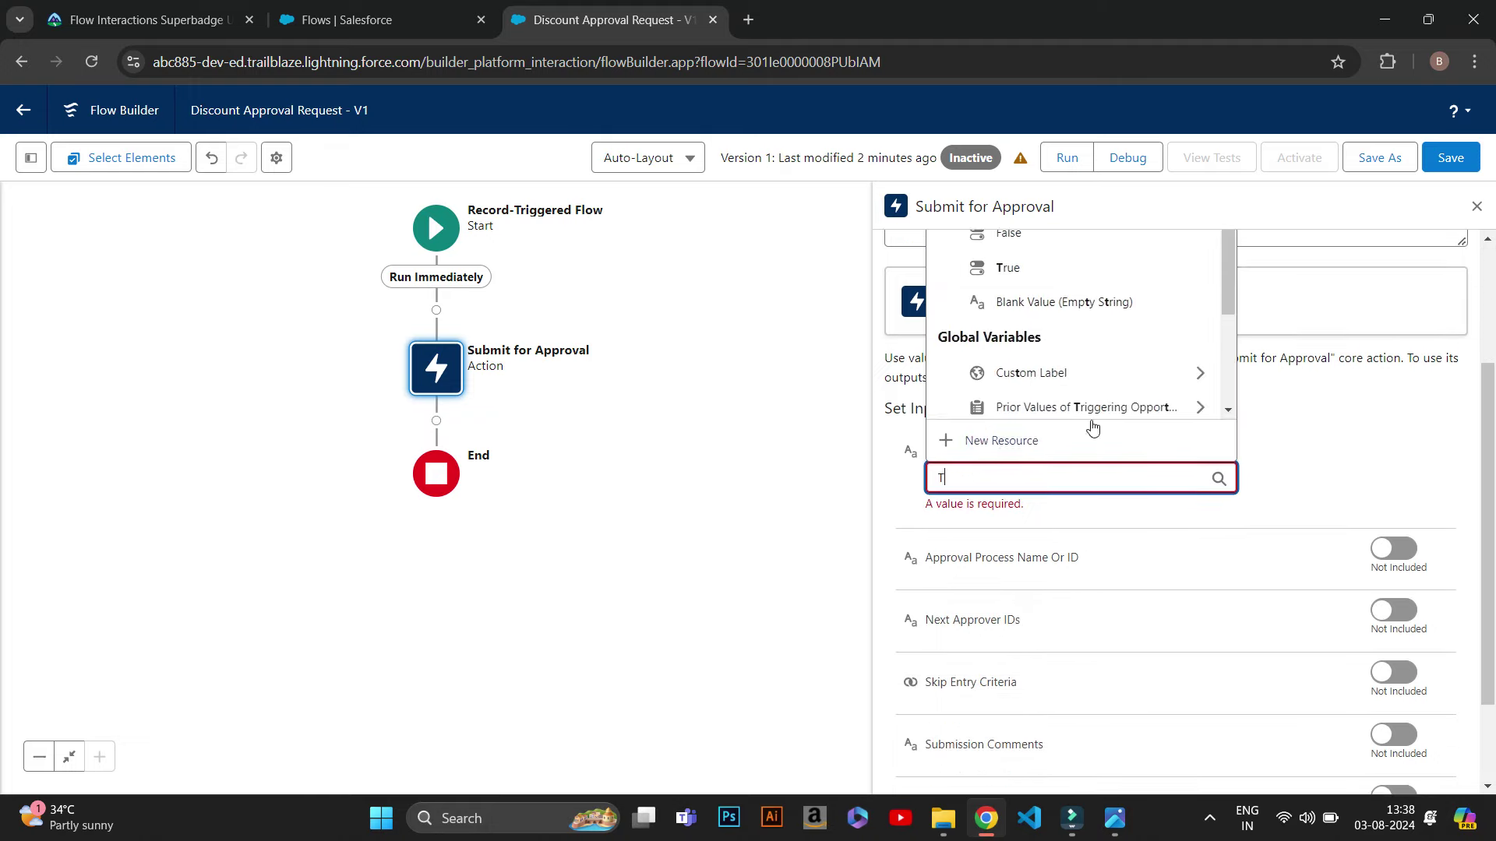
{"action": "key", "text": "BackSpace"}
Set the action's Record ID to the Opportunity ID of the Triggering Opportunity.
{"action": "left_click", "coordinate": [1044, 484]}
{"action": "scroll", "coordinate": [1102, 387], "scroll_direction": "down", "scroll_amount": 4}
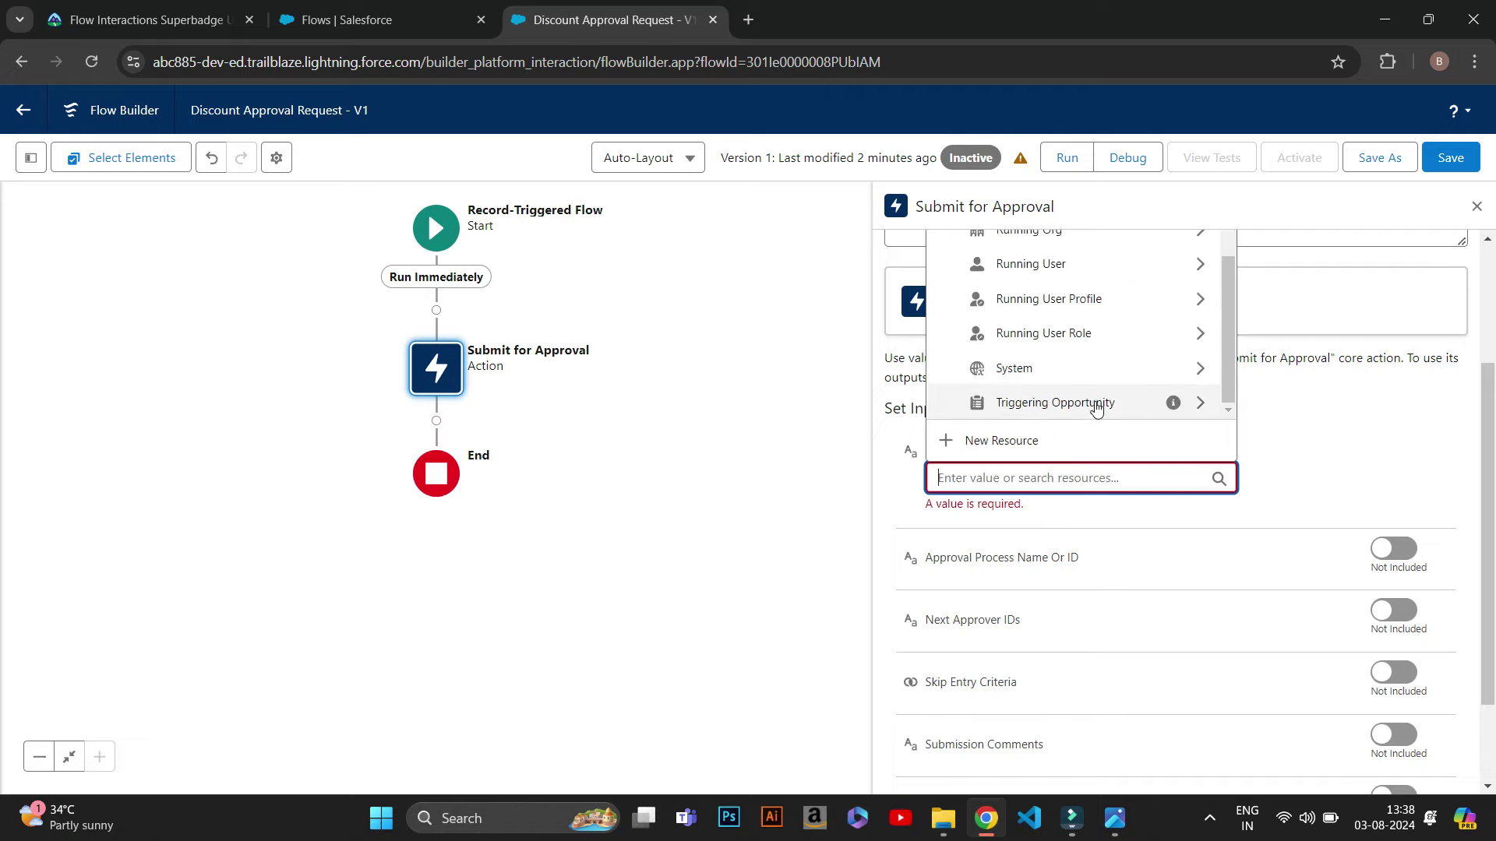
{"action": "left_click", "coordinate": [1097, 404]}
{"action": "type", "text": "ID"}
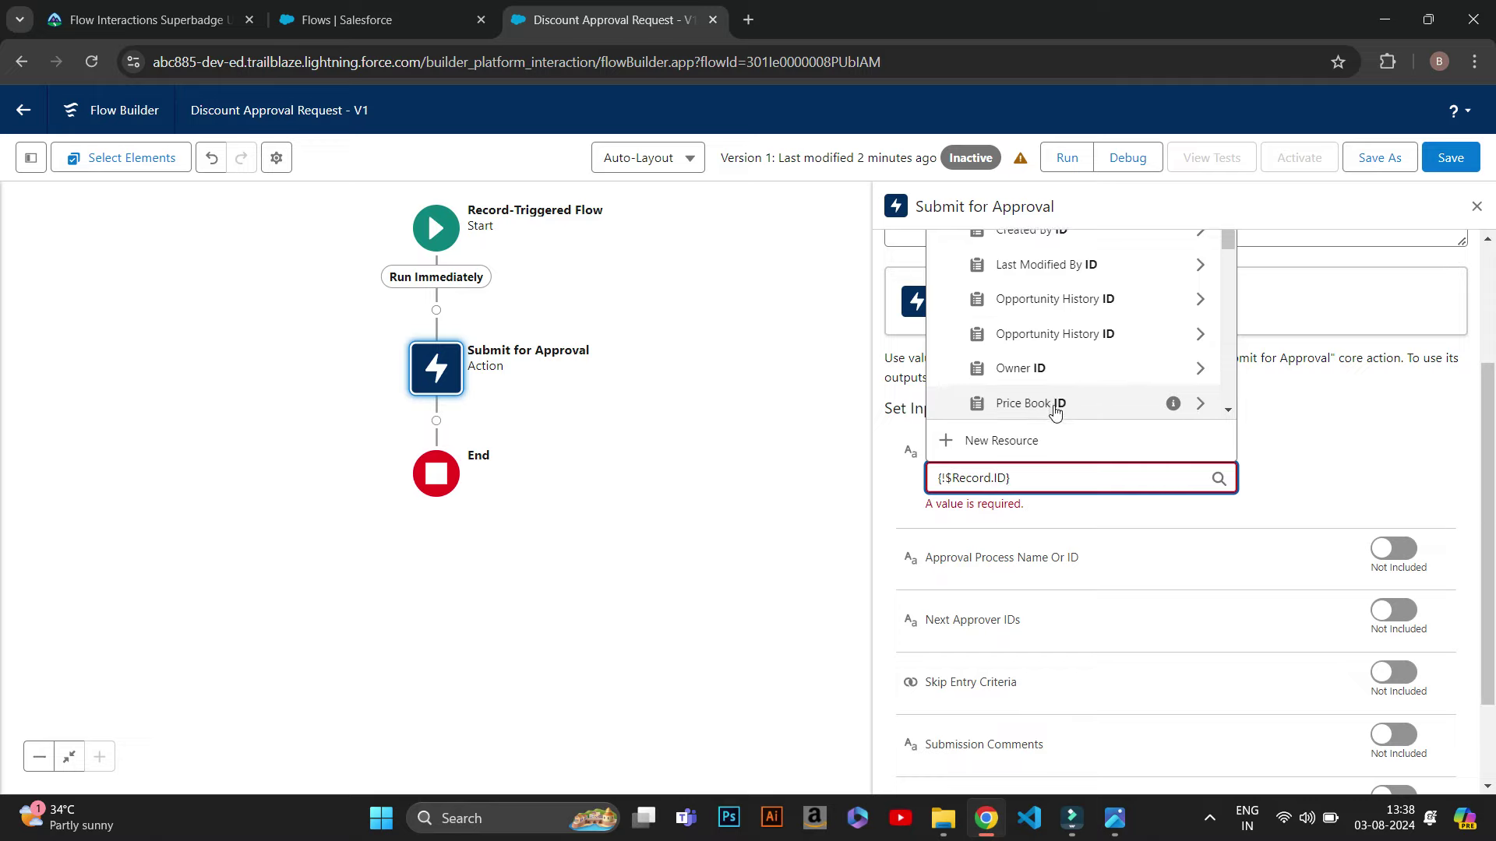
{"action": "scroll", "coordinate": [1061, 394], "scroll_direction": "down", "scroll_amount": 1}
{"action": "scroll", "coordinate": [1086, 367], "scroll_direction": "up", "scroll_amount": 5}
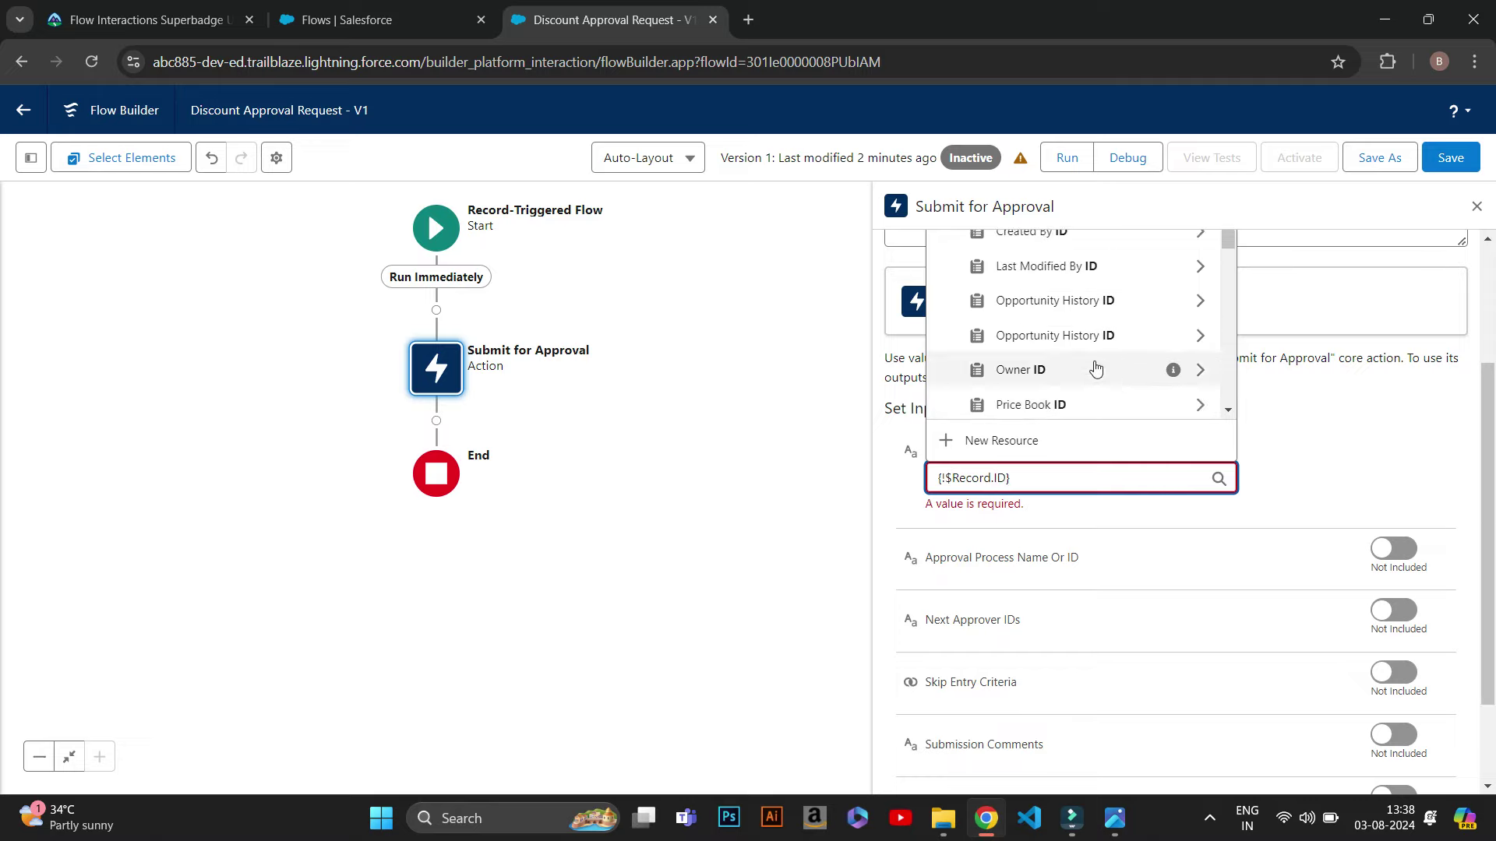
{"action": "scroll", "coordinate": [1083, 398], "scroll_direction": "down", "scroll_amount": 5}
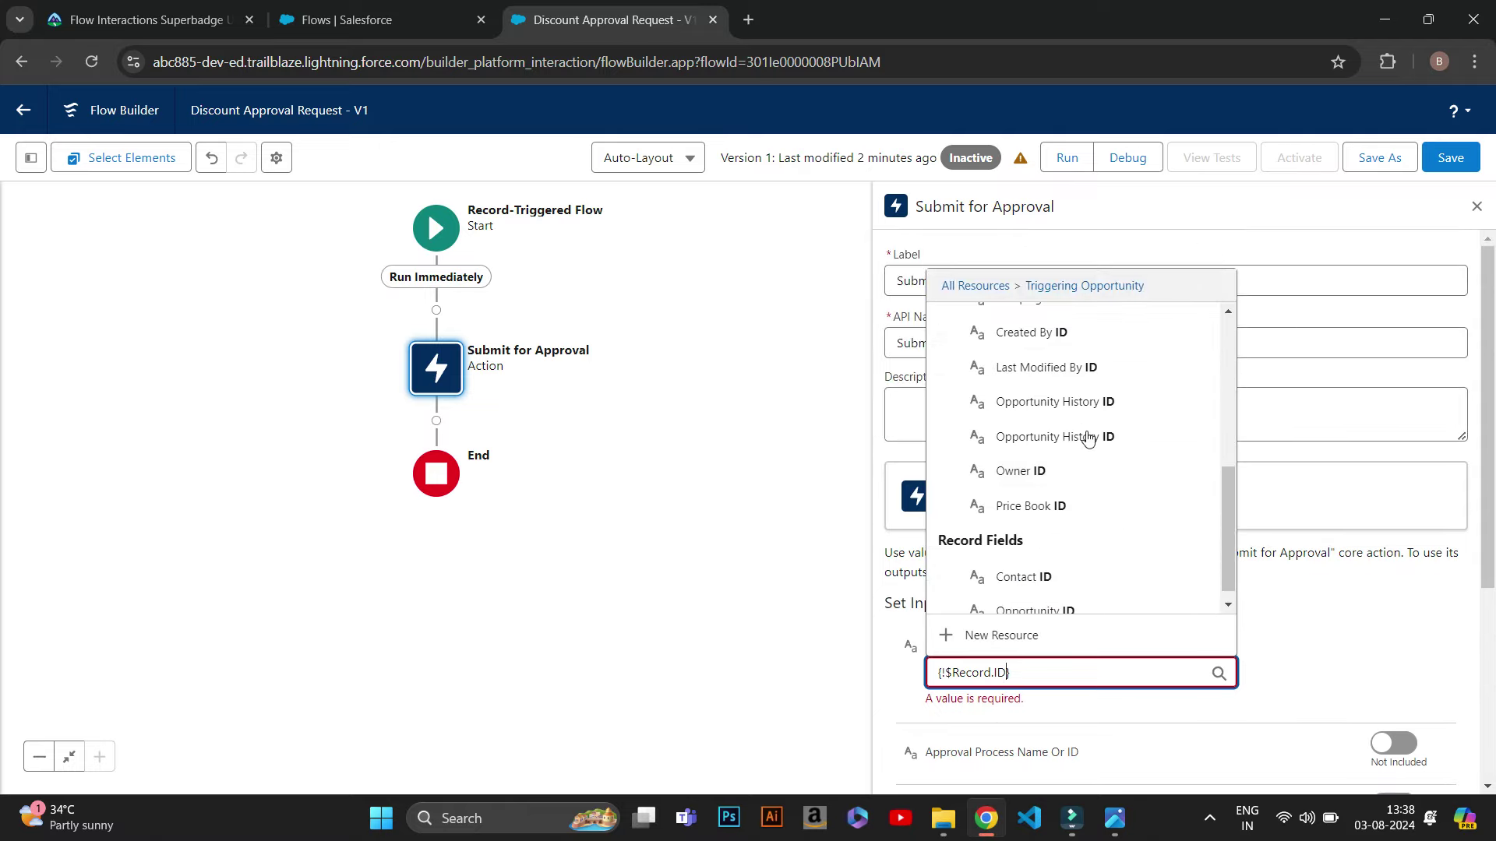
{"action": "scroll", "coordinate": [1103, 458], "scroll_direction": "up", "scroll_amount": 1}
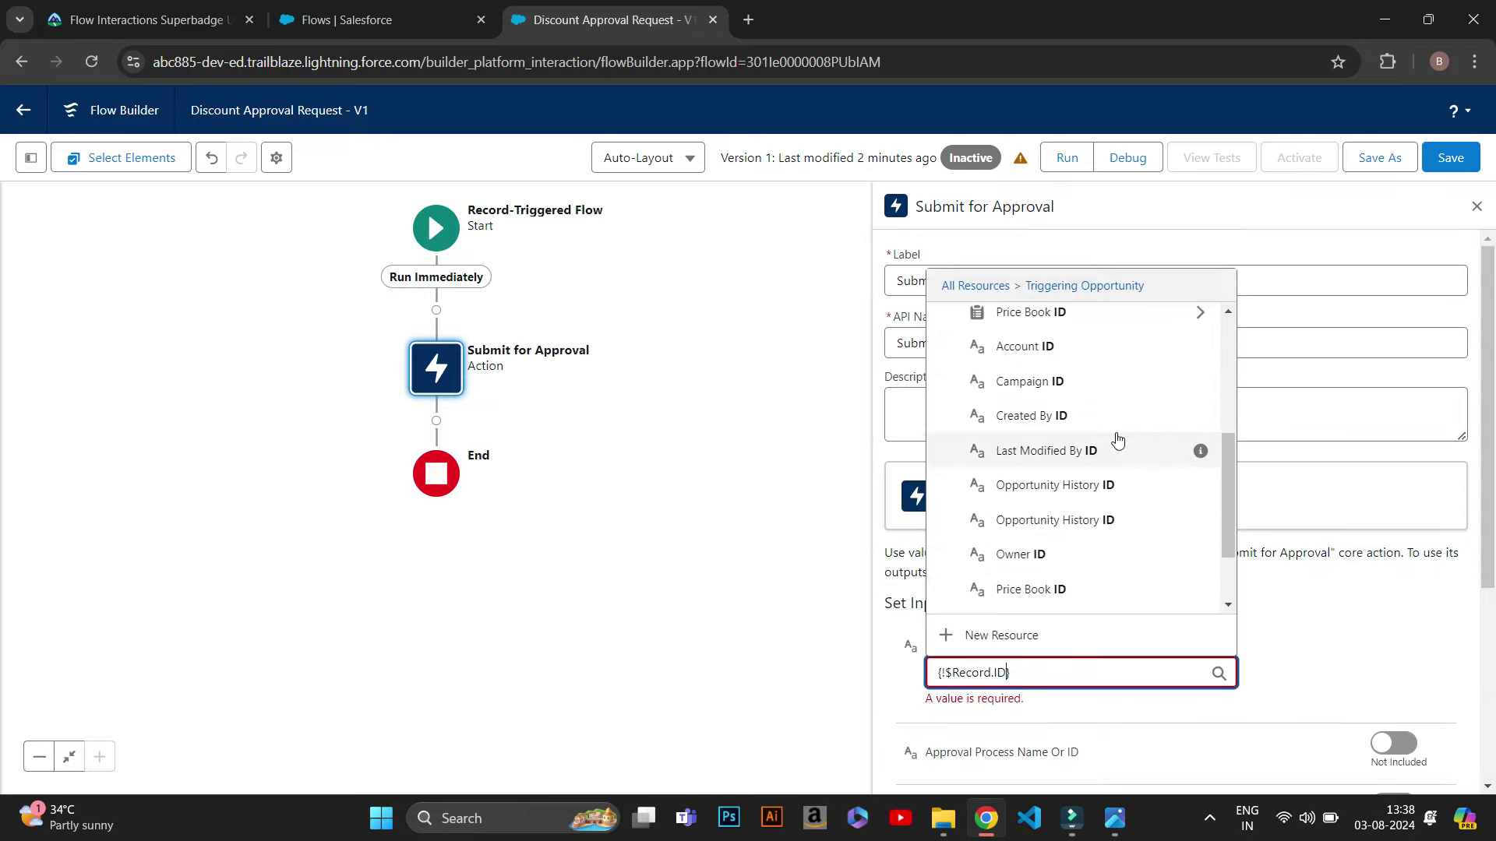
{"action": "scroll", "coordinate": [1098, 538], "scroll_direction": "down", "scroll_amount": 4}
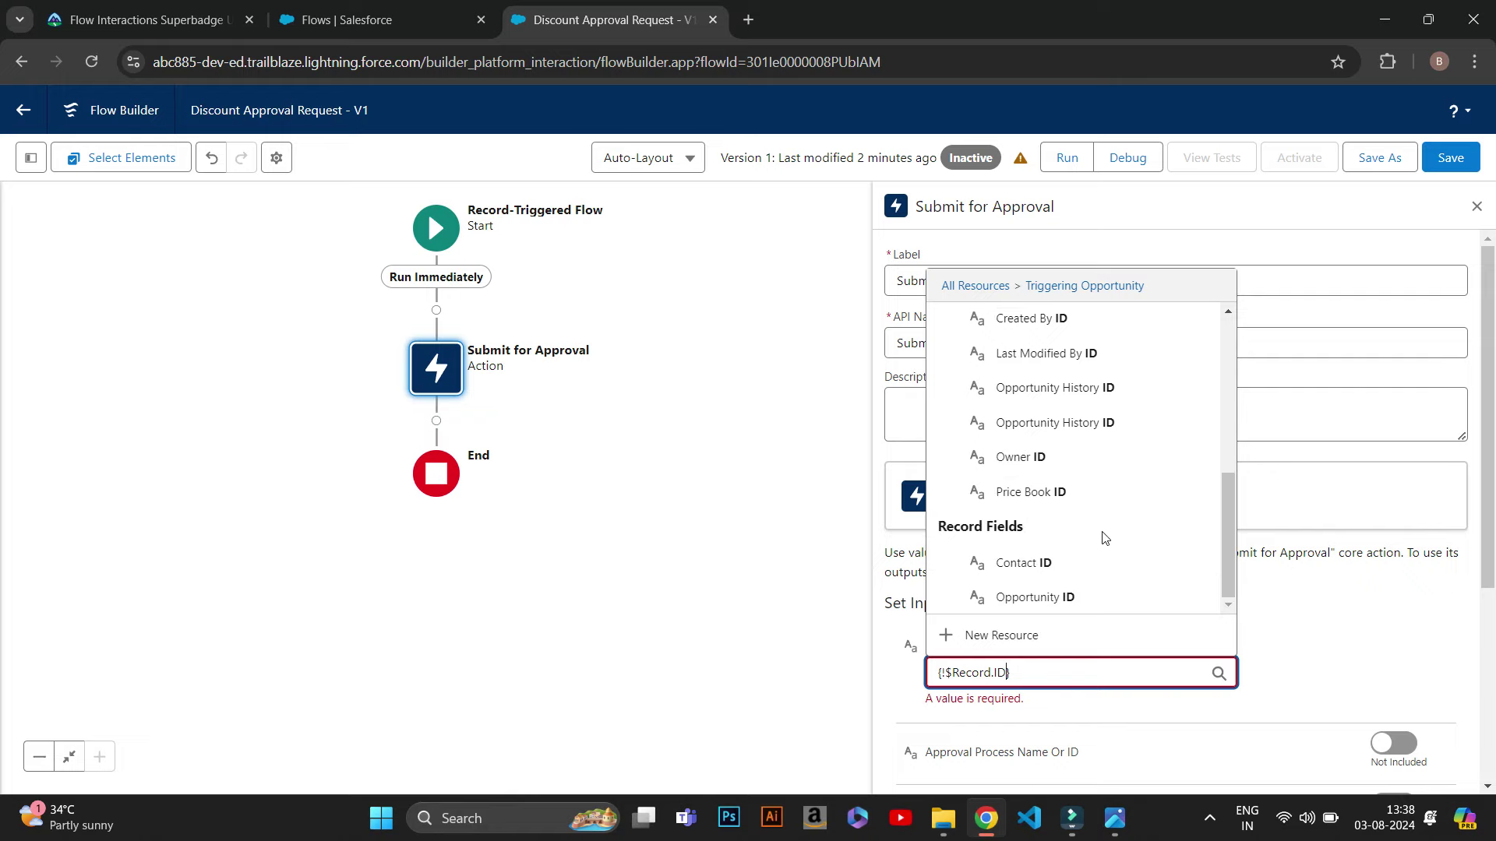
{"action": "left_click", "coordinate": [1067, 499]}
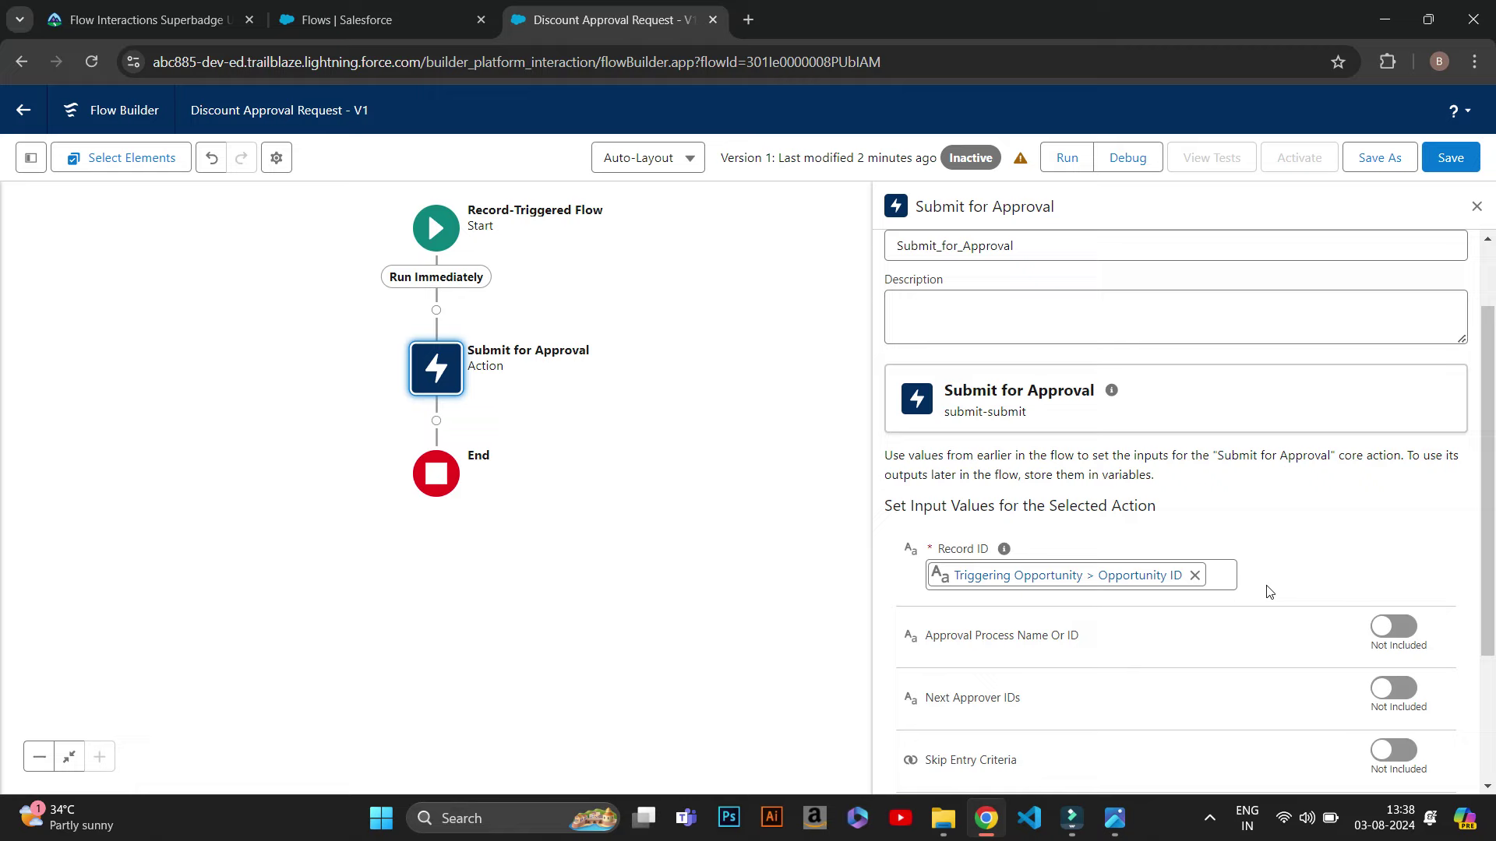
Include the optional Approval Process Name Or ID input in the Submit for Approval action.
{"action": "left_click", "coordinate": [1393, 626]}
{"action": "left_click", "coordinate": [1068, 658]}
{"action": "left_click", "coordinate": [1068, 659]}
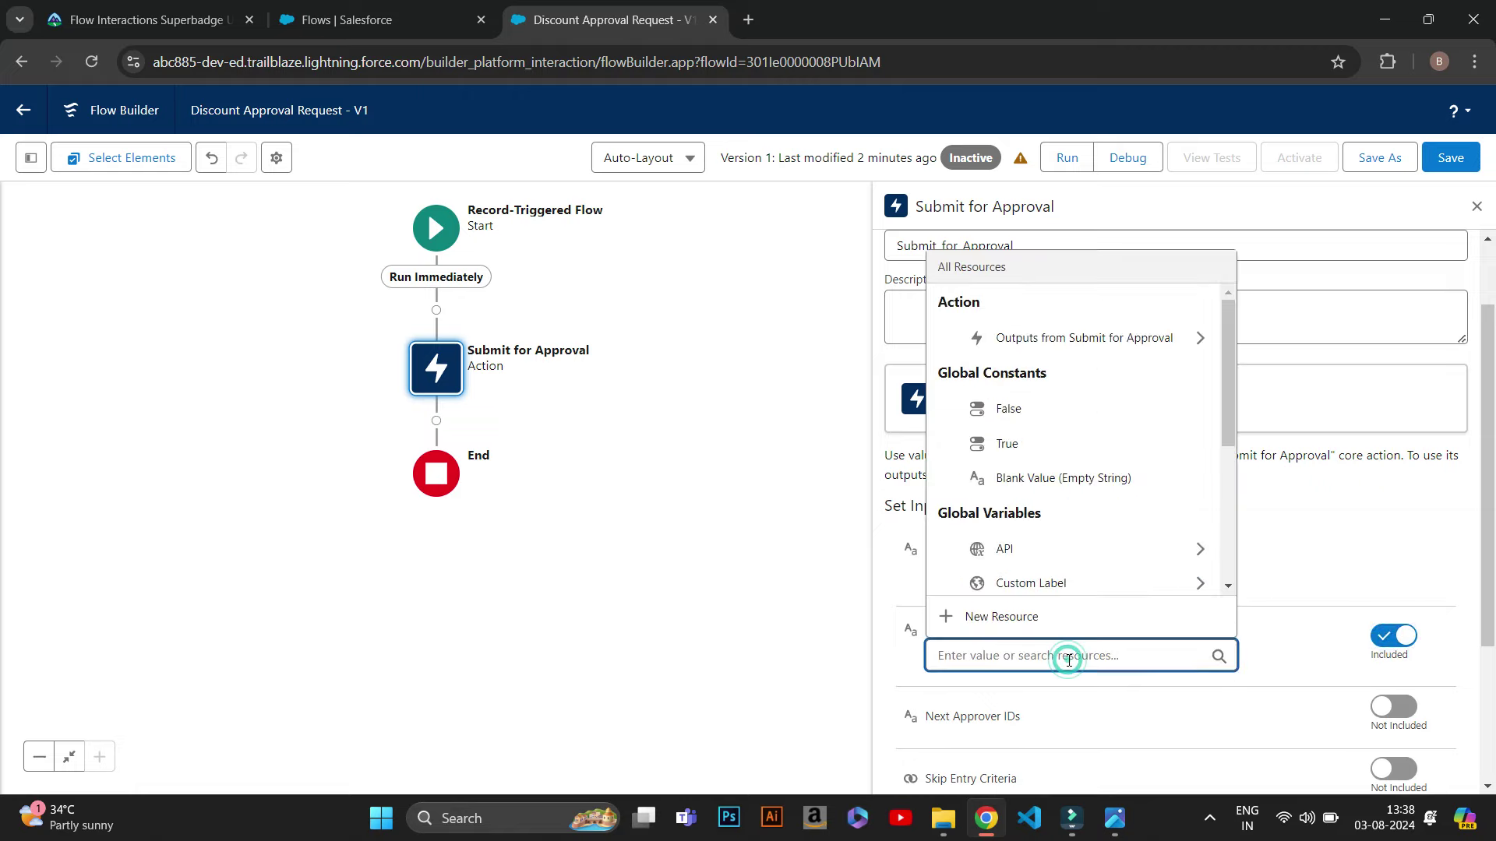
{"action": "type", "text": "DI"}
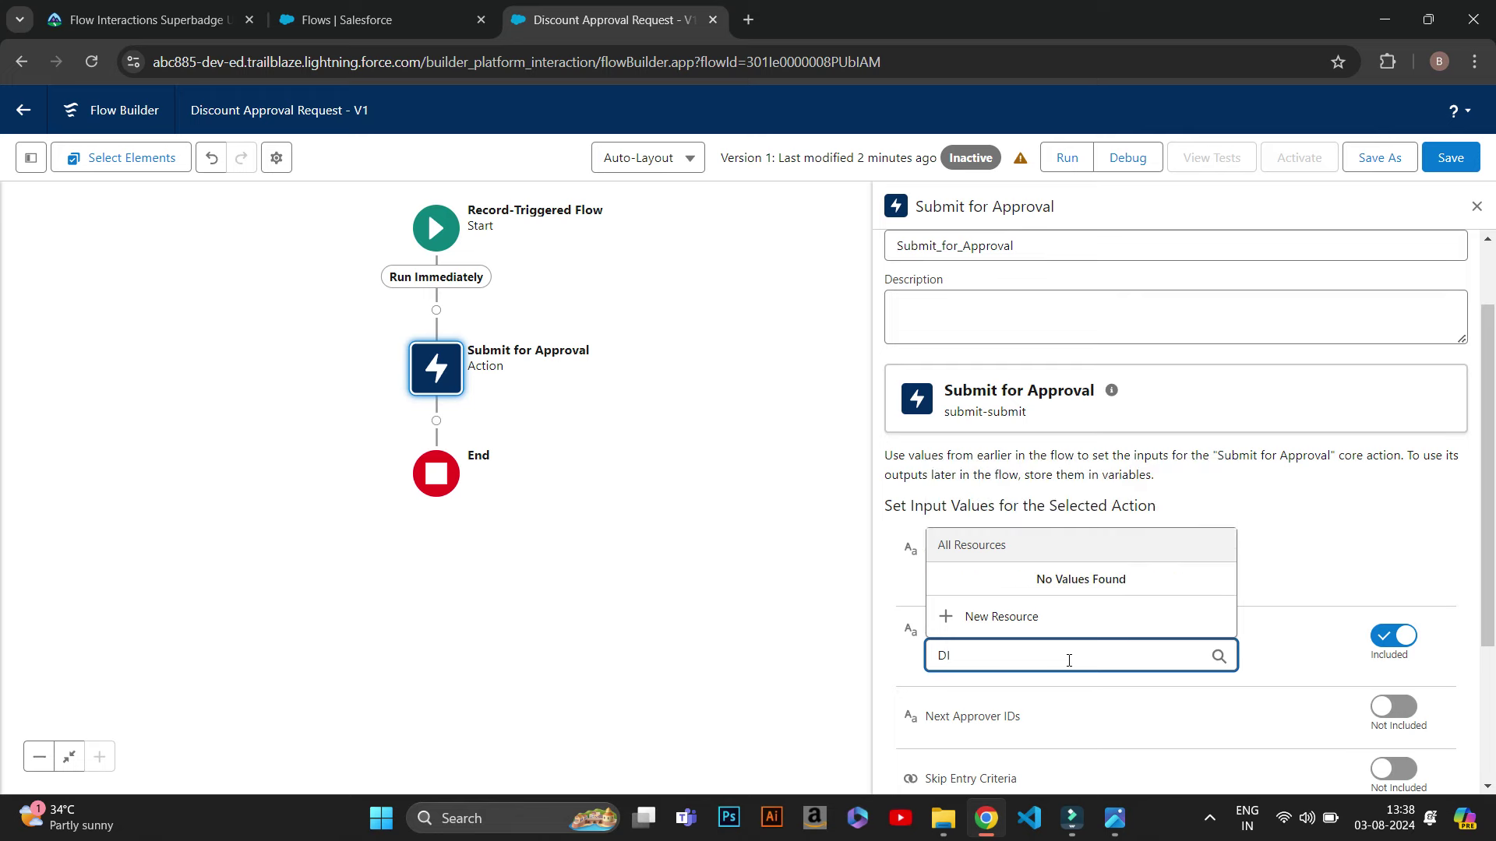
{"action": "key", "text": "BackSpace"}
{"action": "key", "text": "BackSpace"}
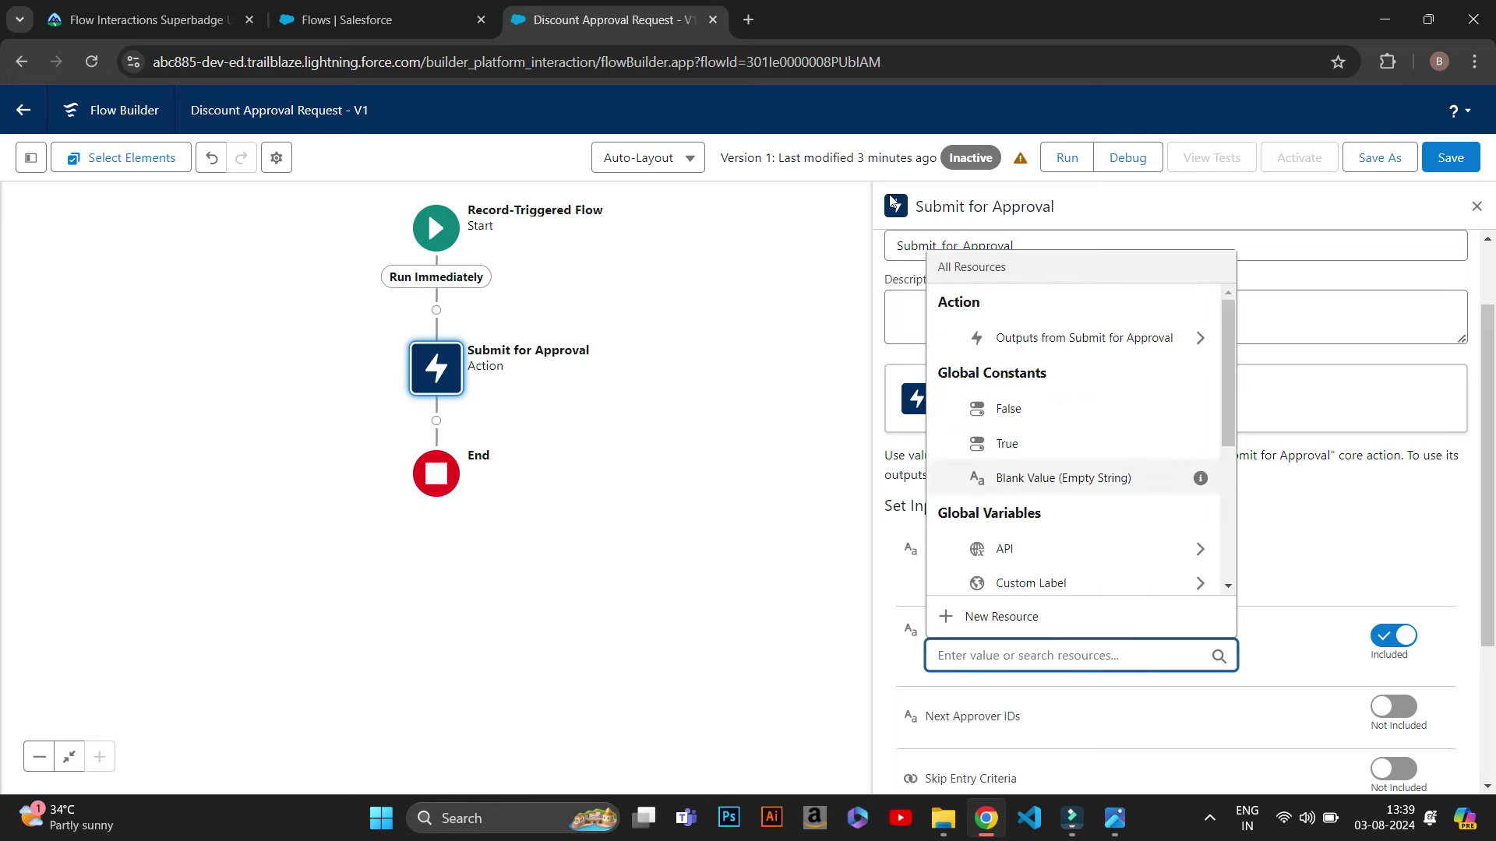
Switch to the Trailhead requirements and copy the approval process name Discount_Approval.
{"action": "left_click", "coordinate": [148, 19]}
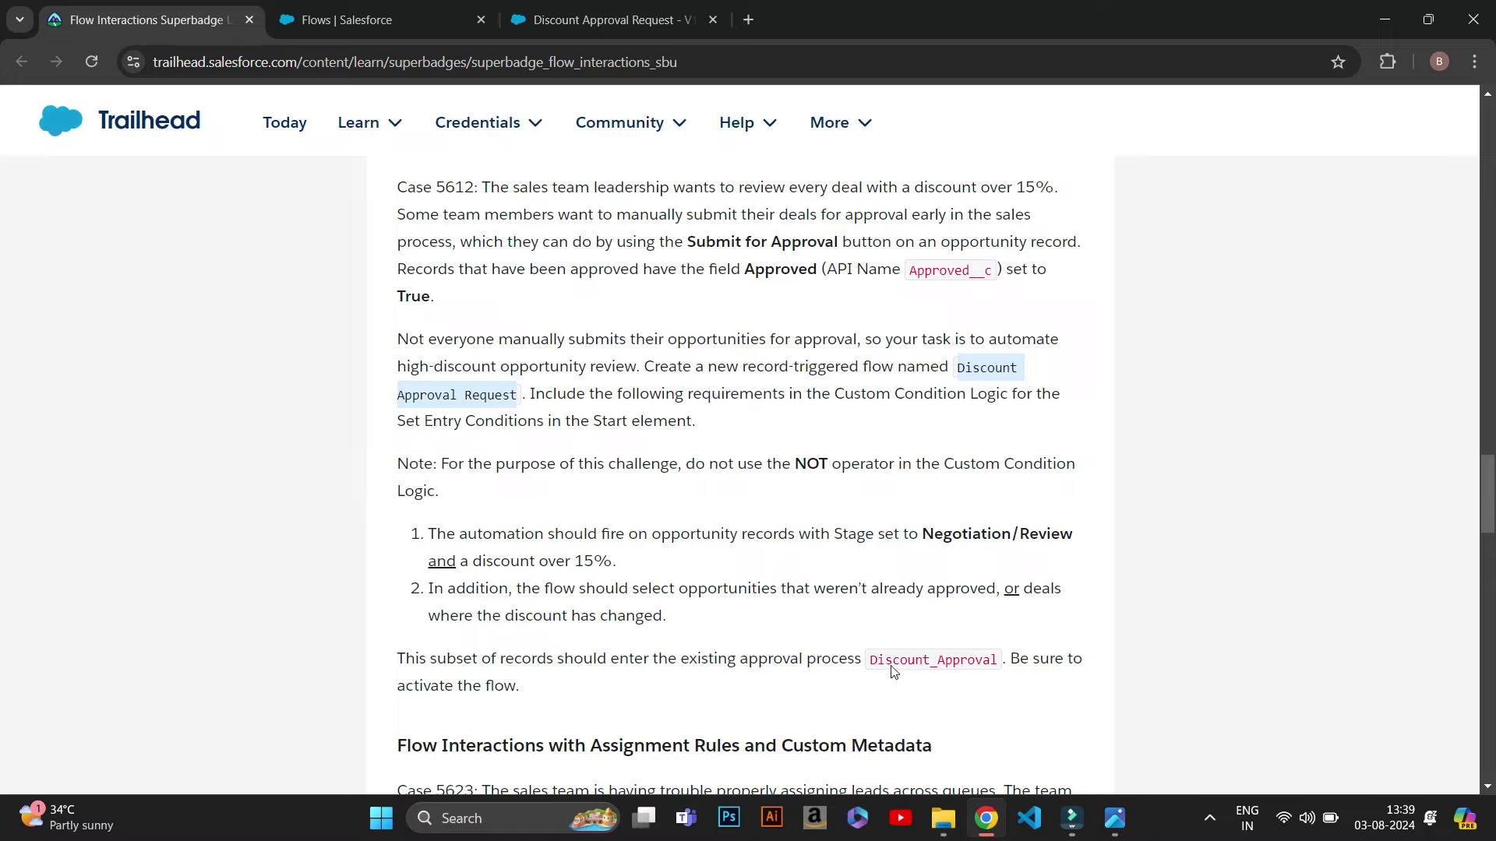
{"action": "double_click", "coordinate": [871, 656]}
{"action": "key", "text": "ctrl+c"}
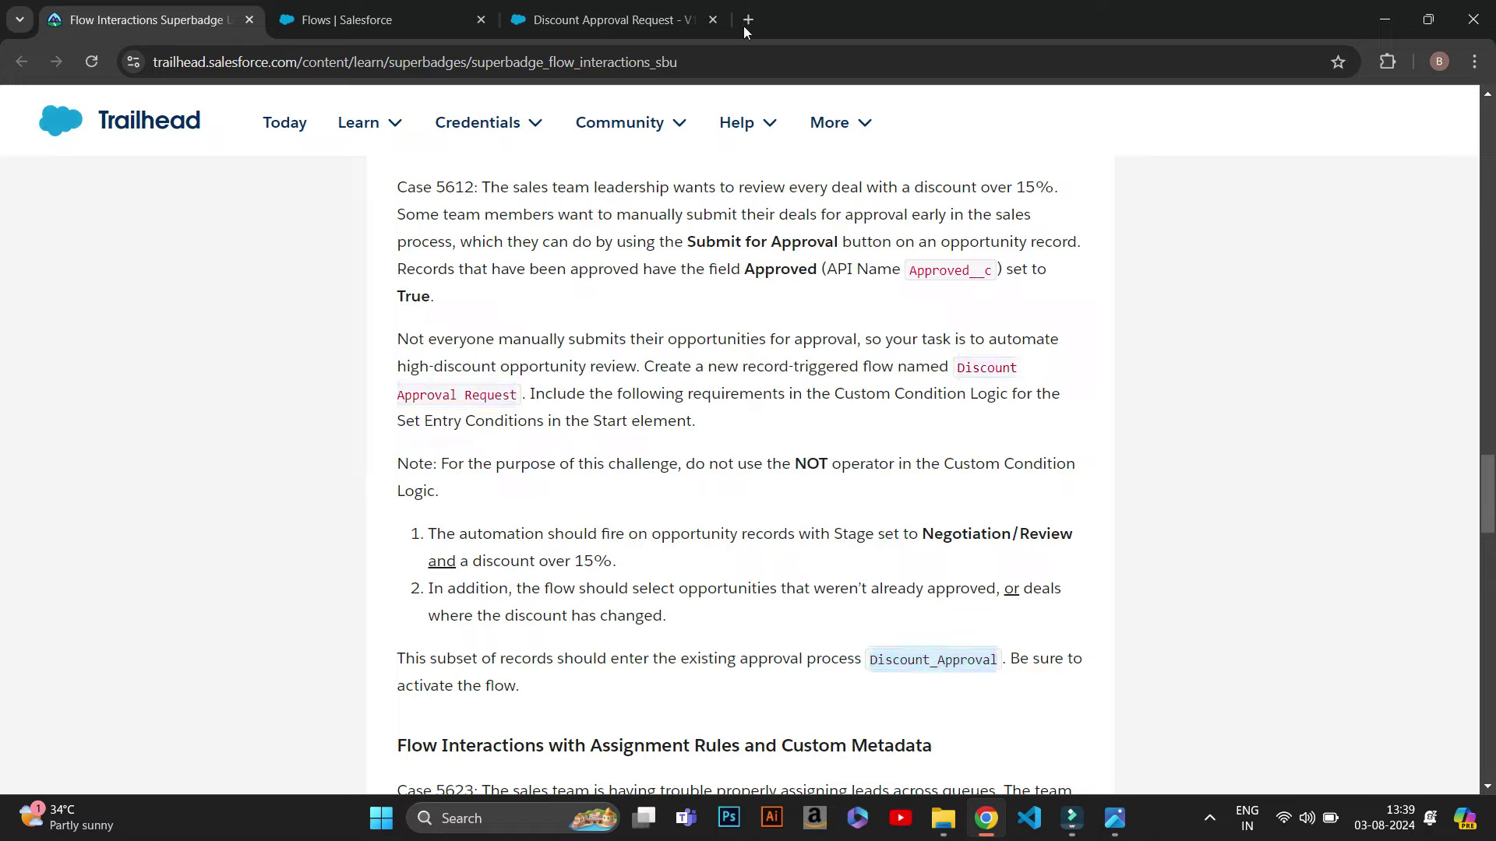
Return to the Discount Approval Request flow and set the action's Approval Process Name Or ID to Discount_Approval.
{"action": "left_click", "coordinate": [647, 17]}
{"action": "left_click", "coordinate": [973, 652]}
{"action": "key", "text": "ctrl+v"}
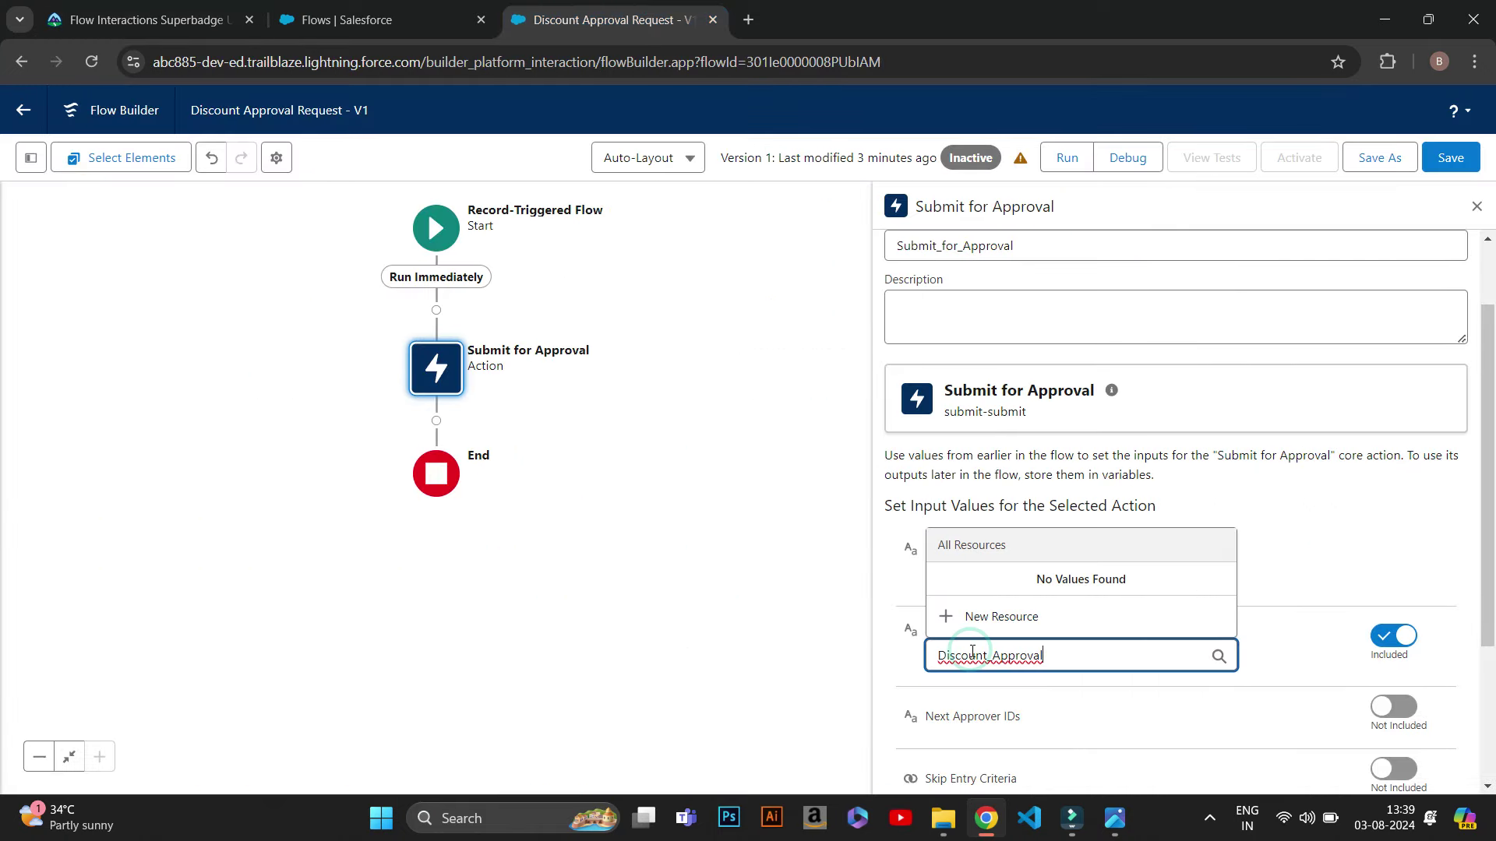
{"action": "left_click", "coordinate": [1287, 594]}
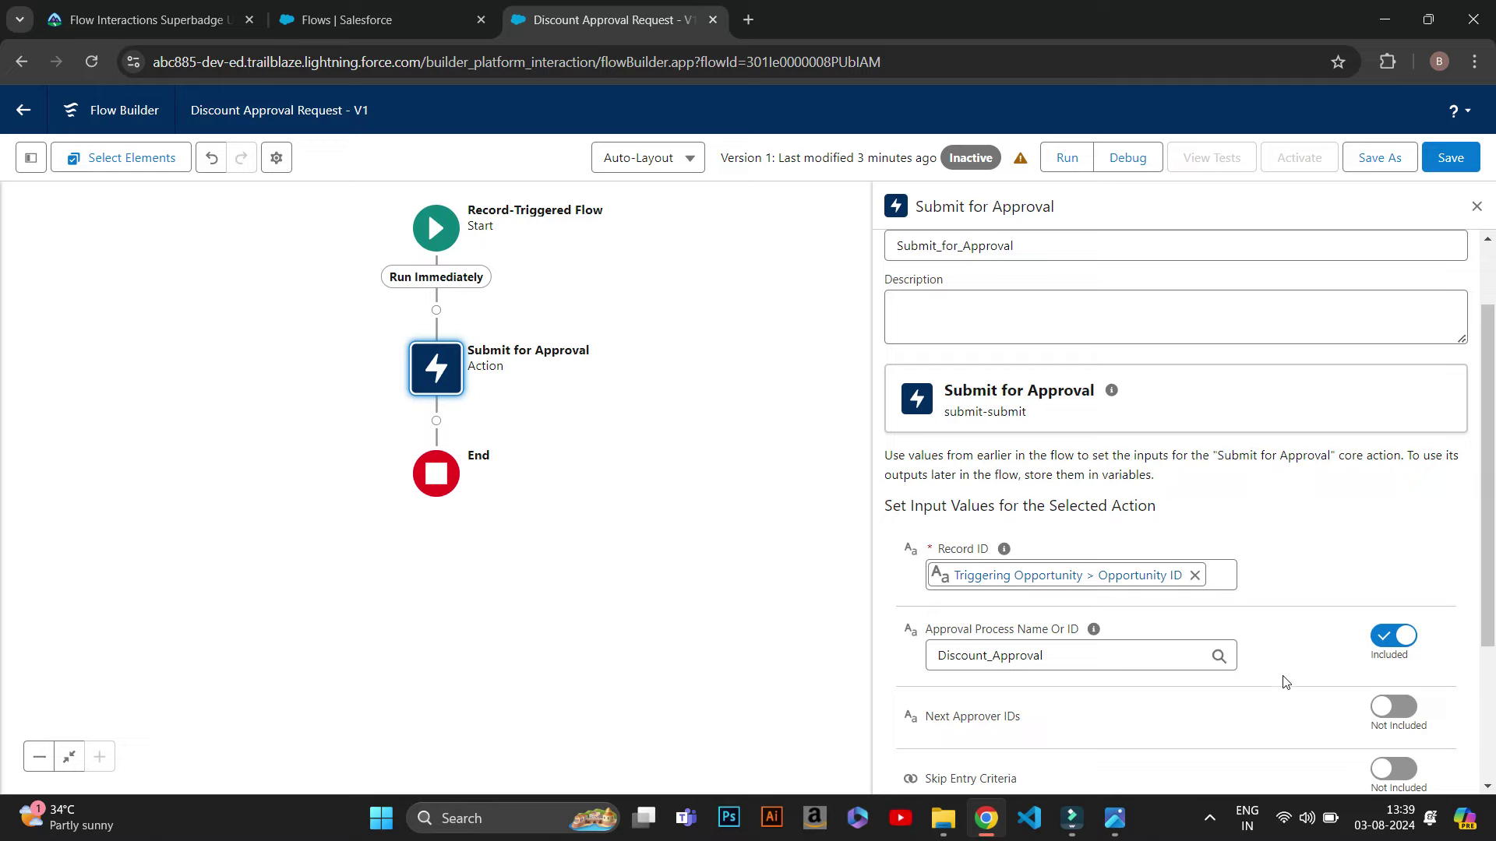
Clear the Approval Process Name Or ID input and enter Discount_Approval again.
{"action": "left_click", "coordinate": [1164, 653]}
{"action": "left_click_drag", "start_coordinate": [1118, 656], "coordinate": [898, 686]}
{"action": "key", "text": "ctrl+c"}
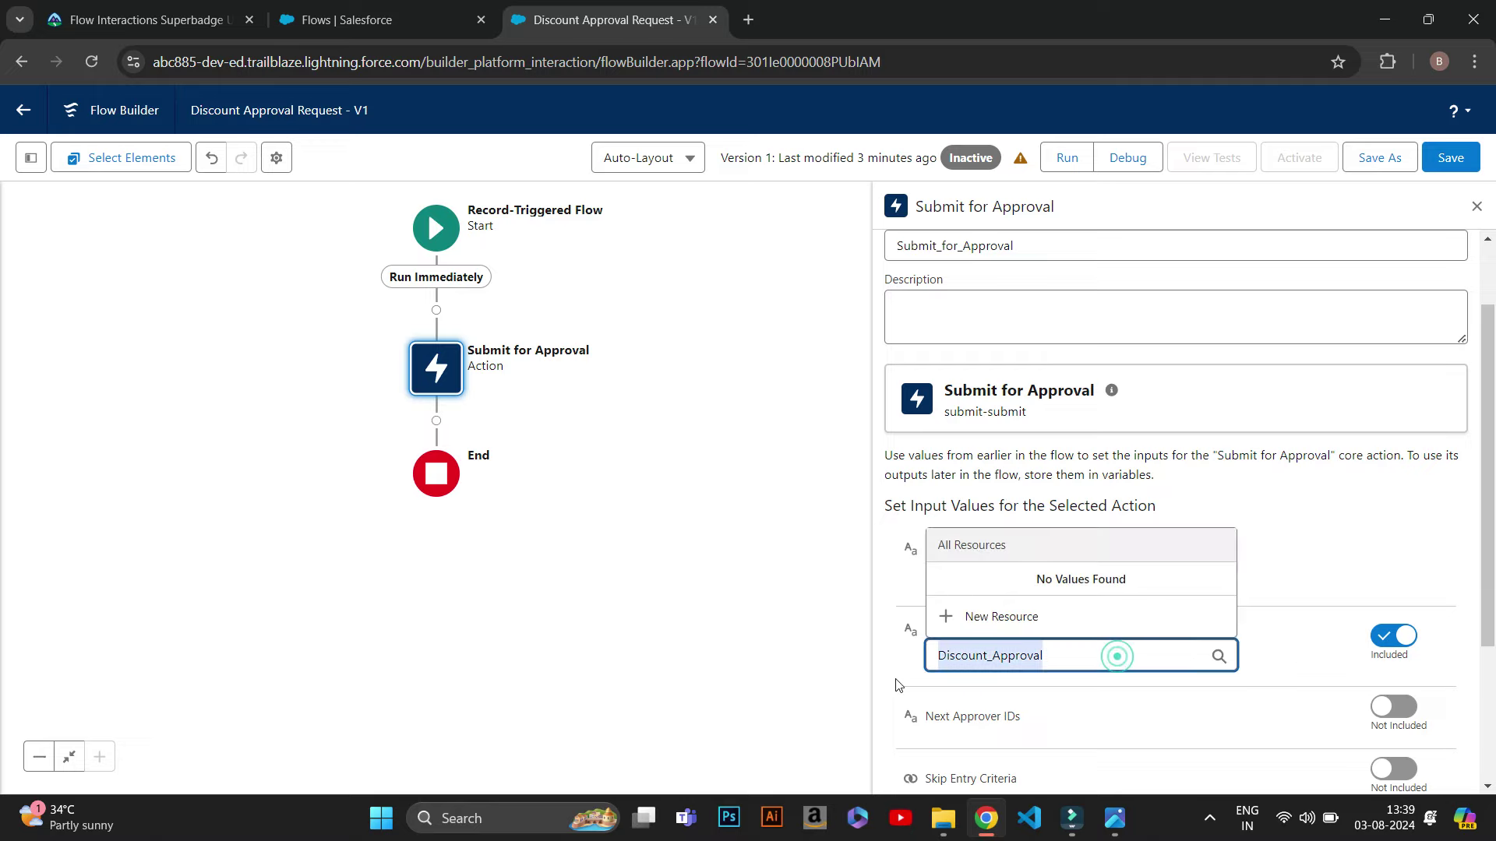
{"action": "left_click", "coordinate": [1139, 650]}
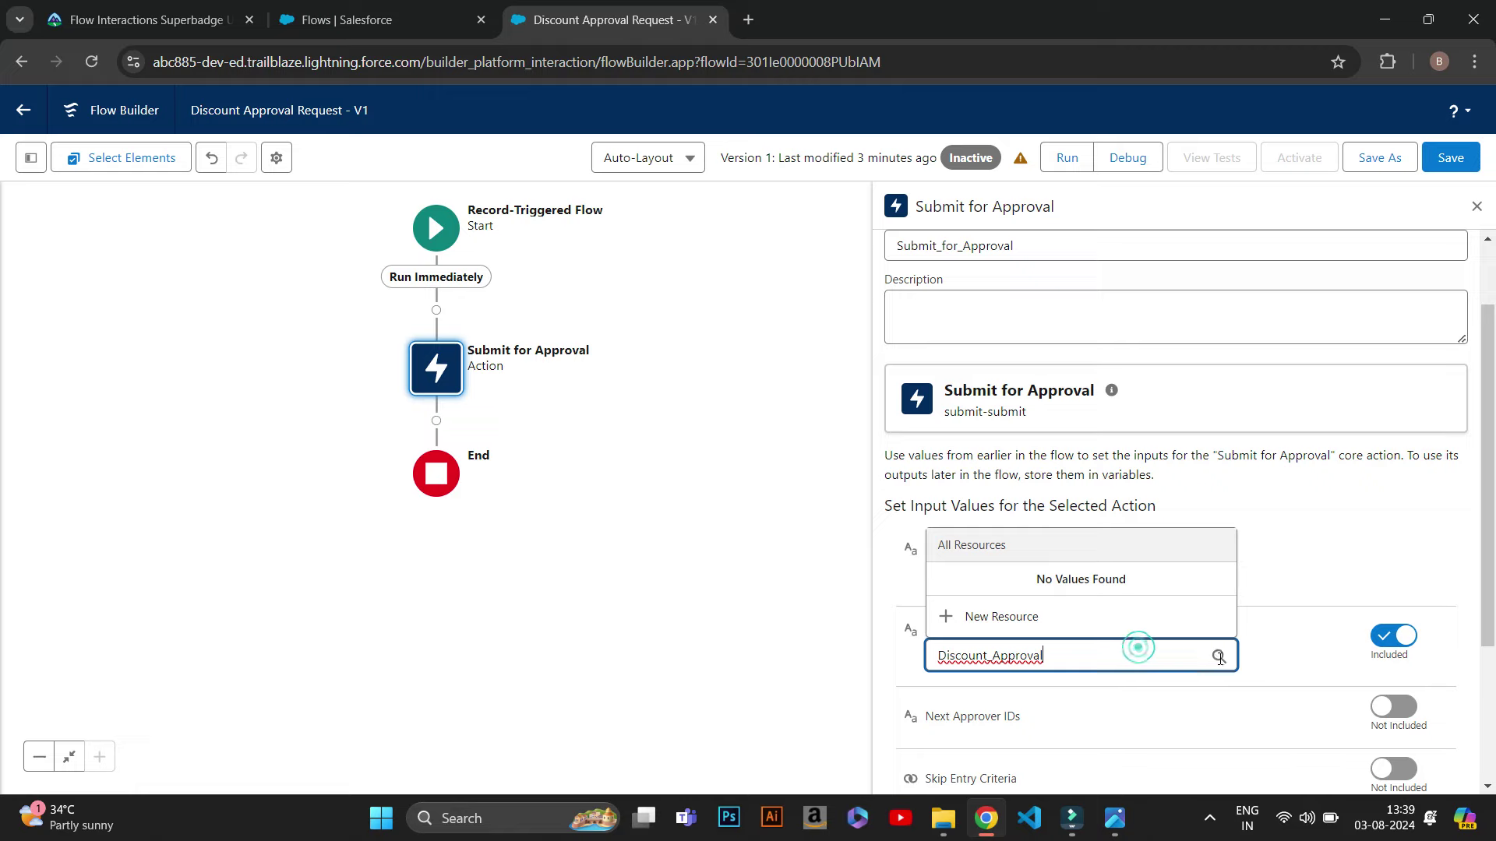
{"action": "double_click", "coordinate": [1068, 651]}
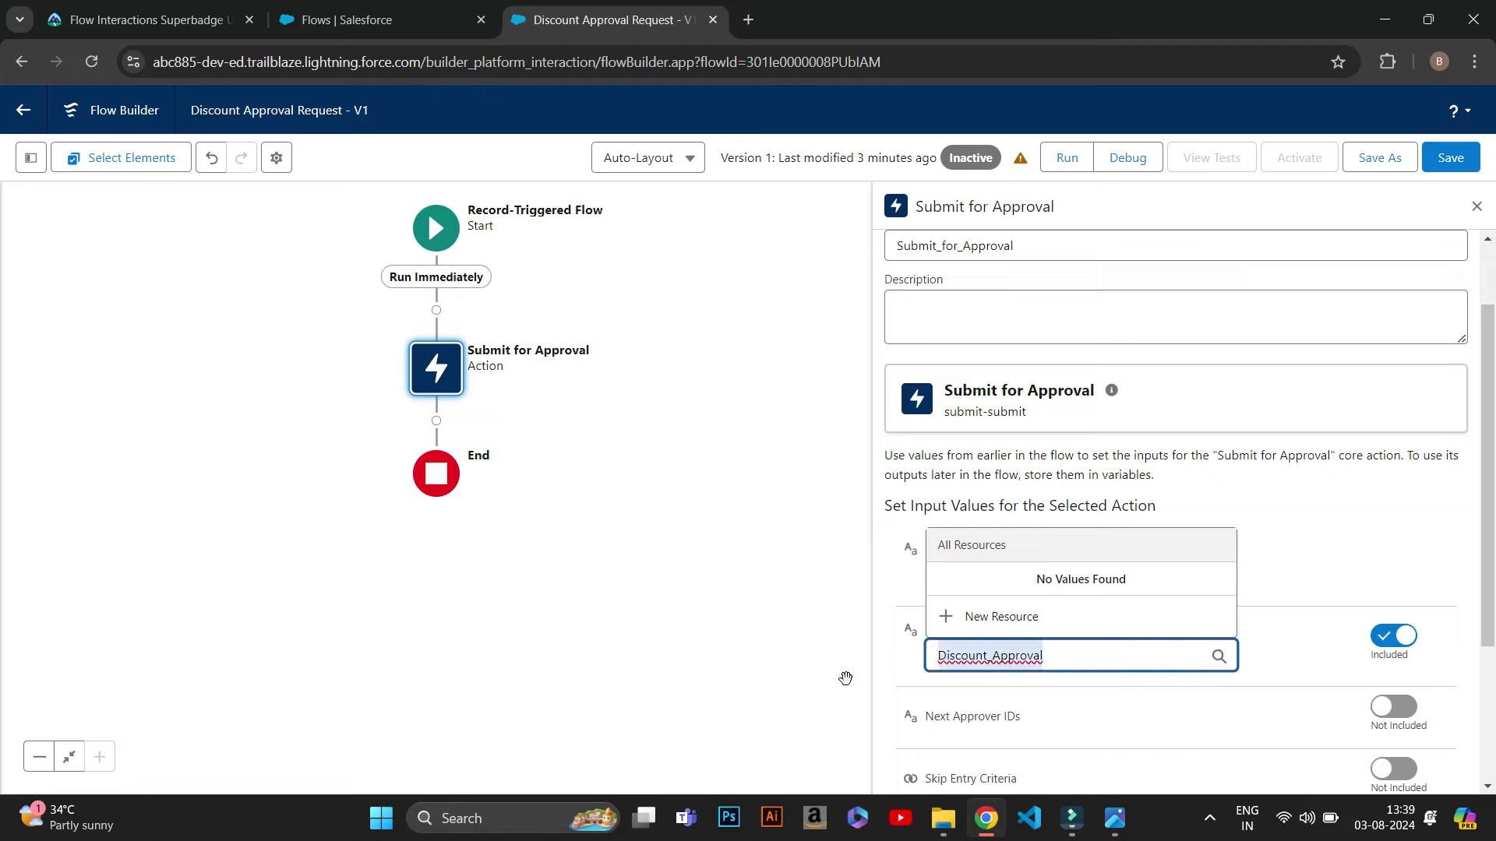
{"action": "key", "text": "BackSpace"}
{"action": "left_click", "coordinate": [1085, 655]}
{"action": "scroll", "coordinate": [1094, 546], "scroll_direction": "down", "scroll_amount": 4}
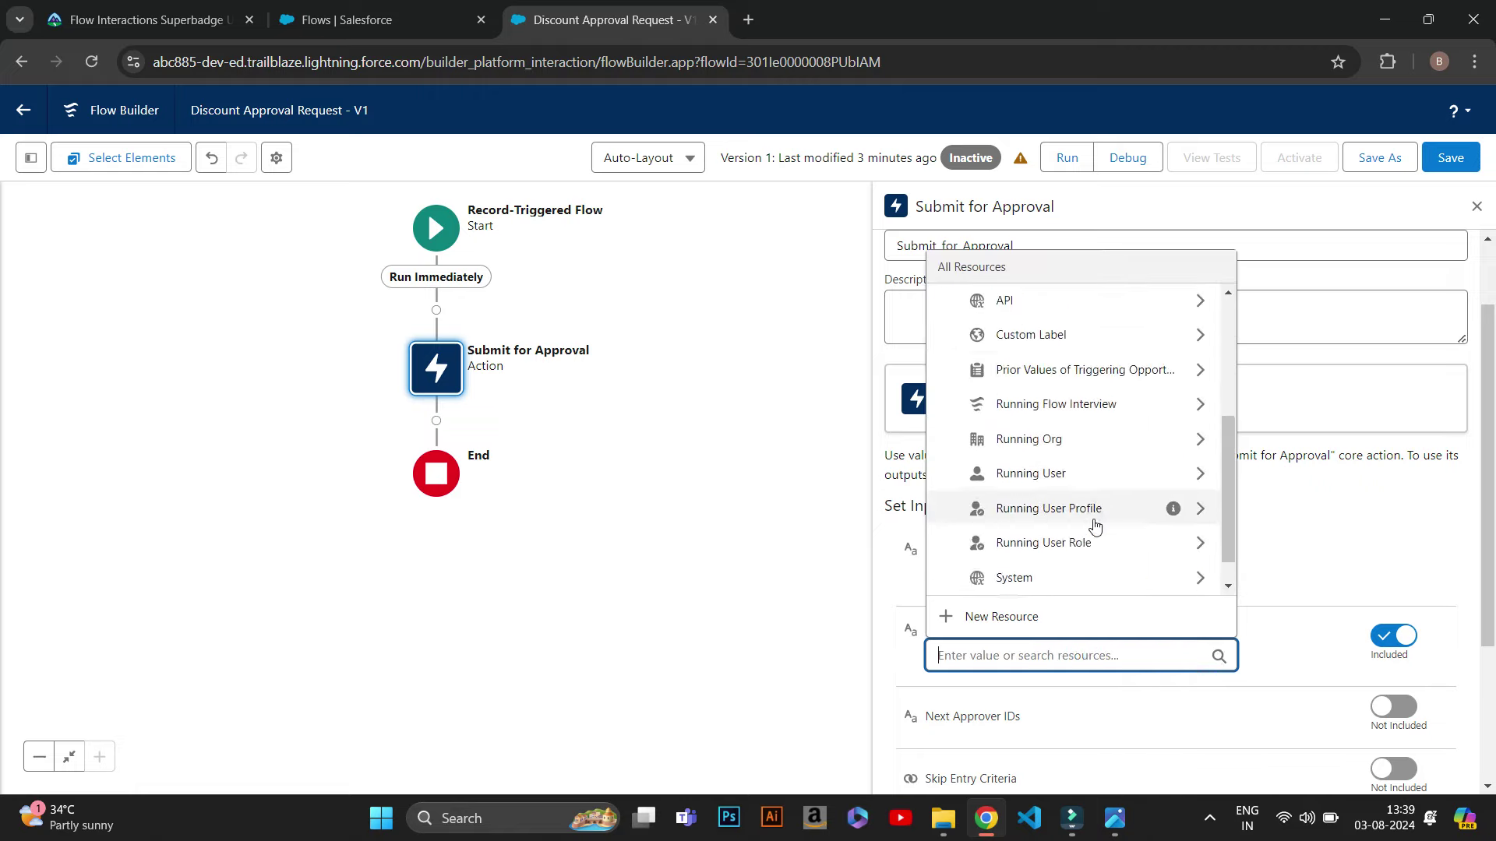
{"action": "scroll", "coordinate": [1095, 527], "scroll_direction": "up", "scroll_amount": 2}
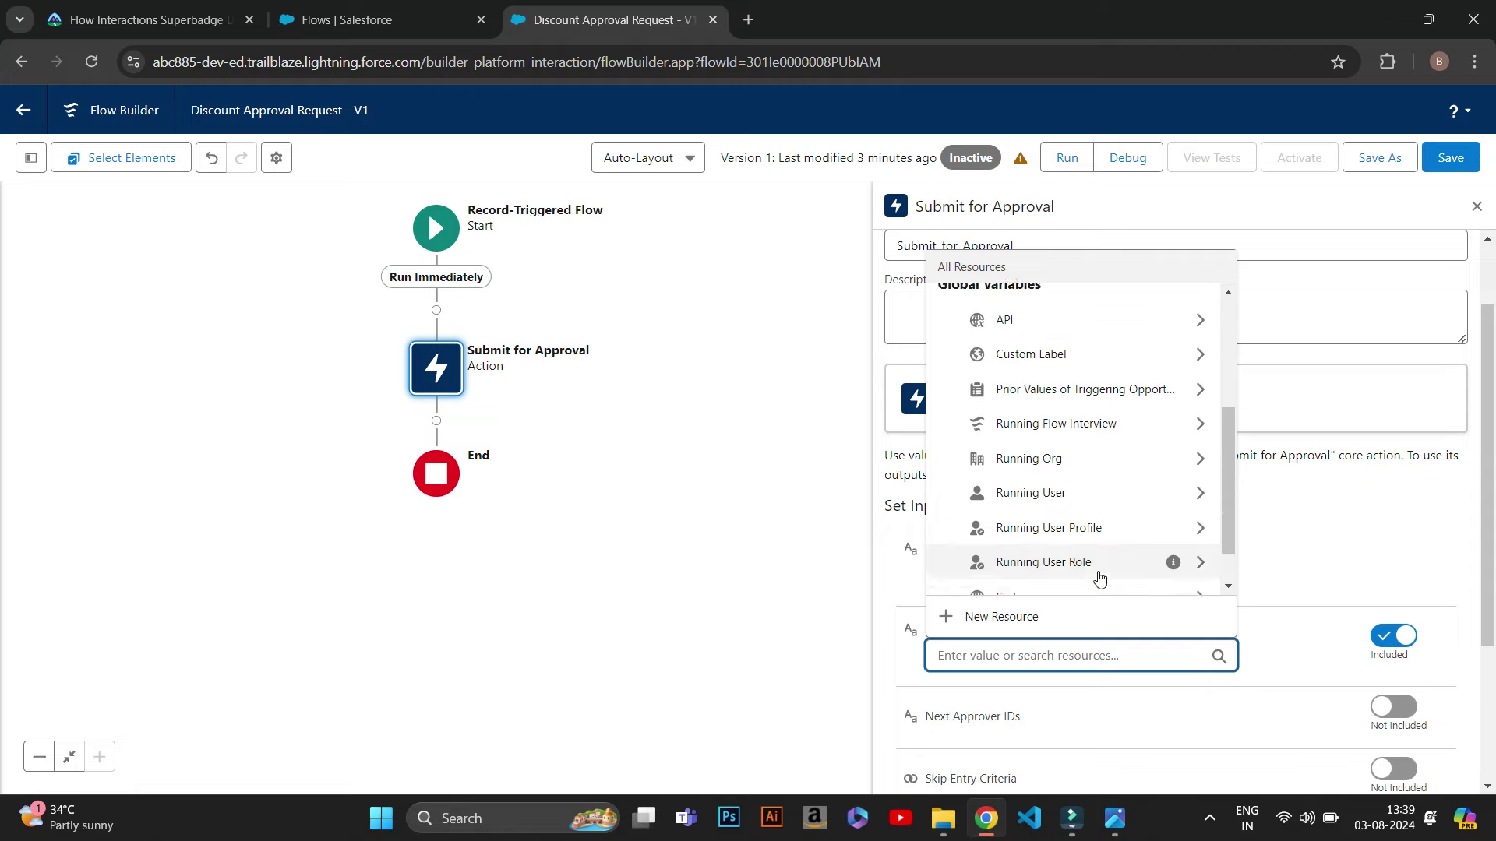
{"action": "left_click", "coordinate": [1308, 586]}
{"action": "left_click", "coordinate": [1161, 650]}
{"action": "key", "text": "ctrl+v"}
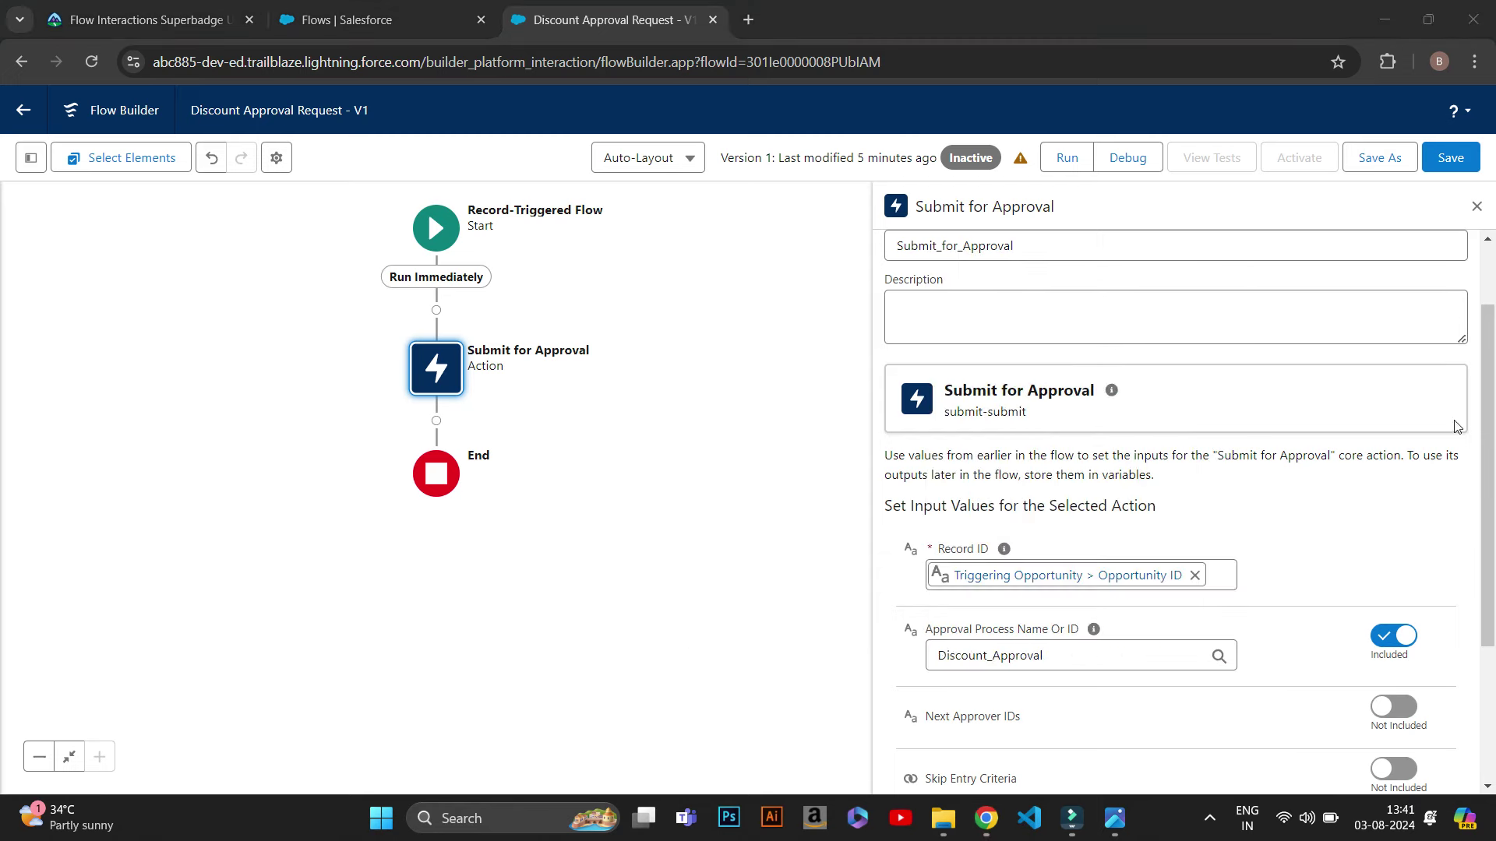
Save the Discount Approval Request flow, closing the action's settings, and activate it.
{"action": "left_click", "coordinate": [1450, 159]}
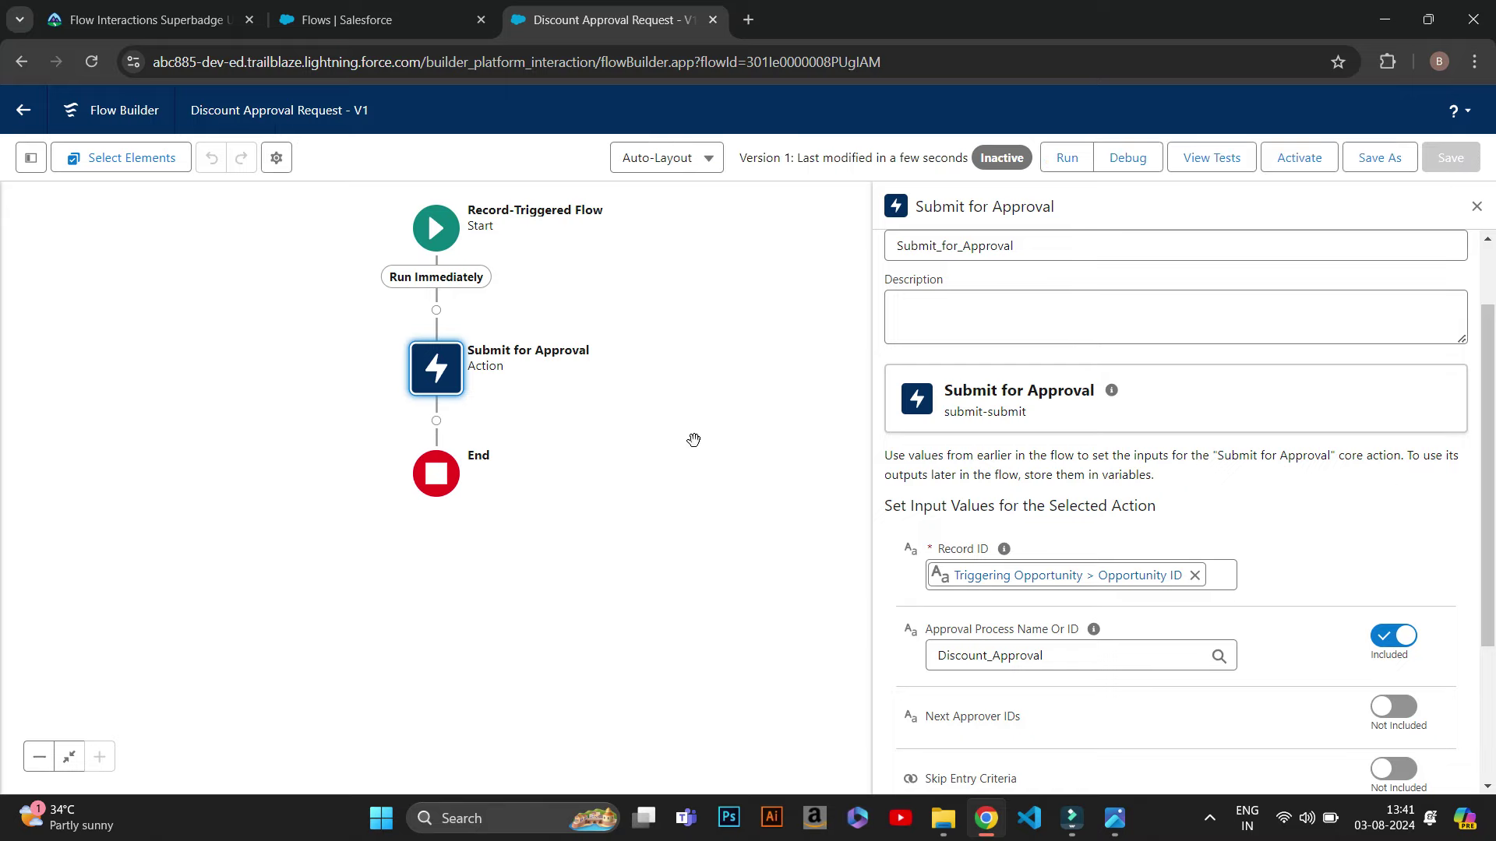
{"action": "left_click", "coordinate": [1477, 206]}
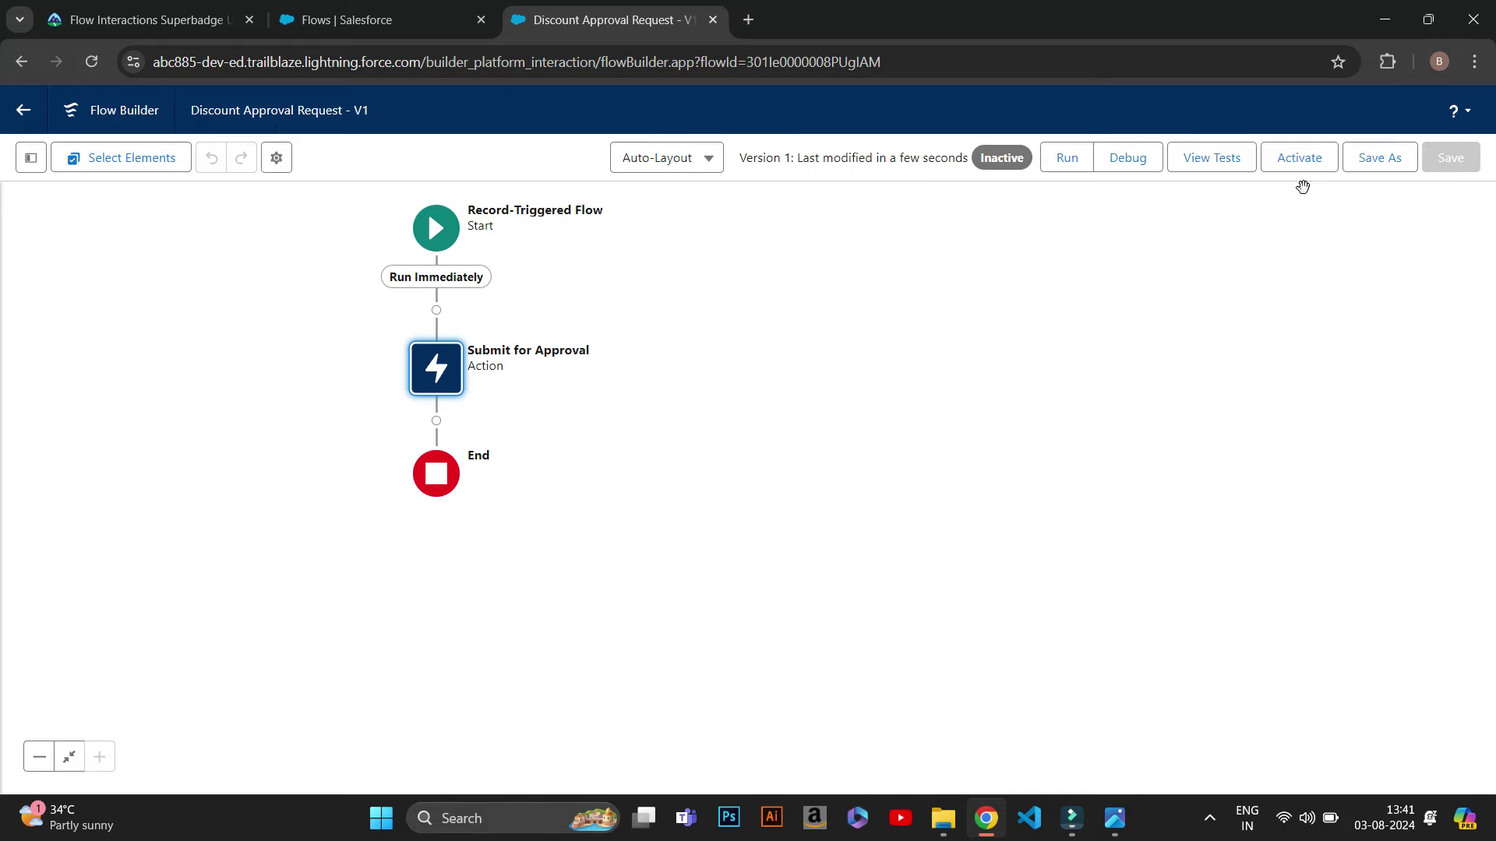
{"action": "left_click", "coordinate": [1291, 159]}
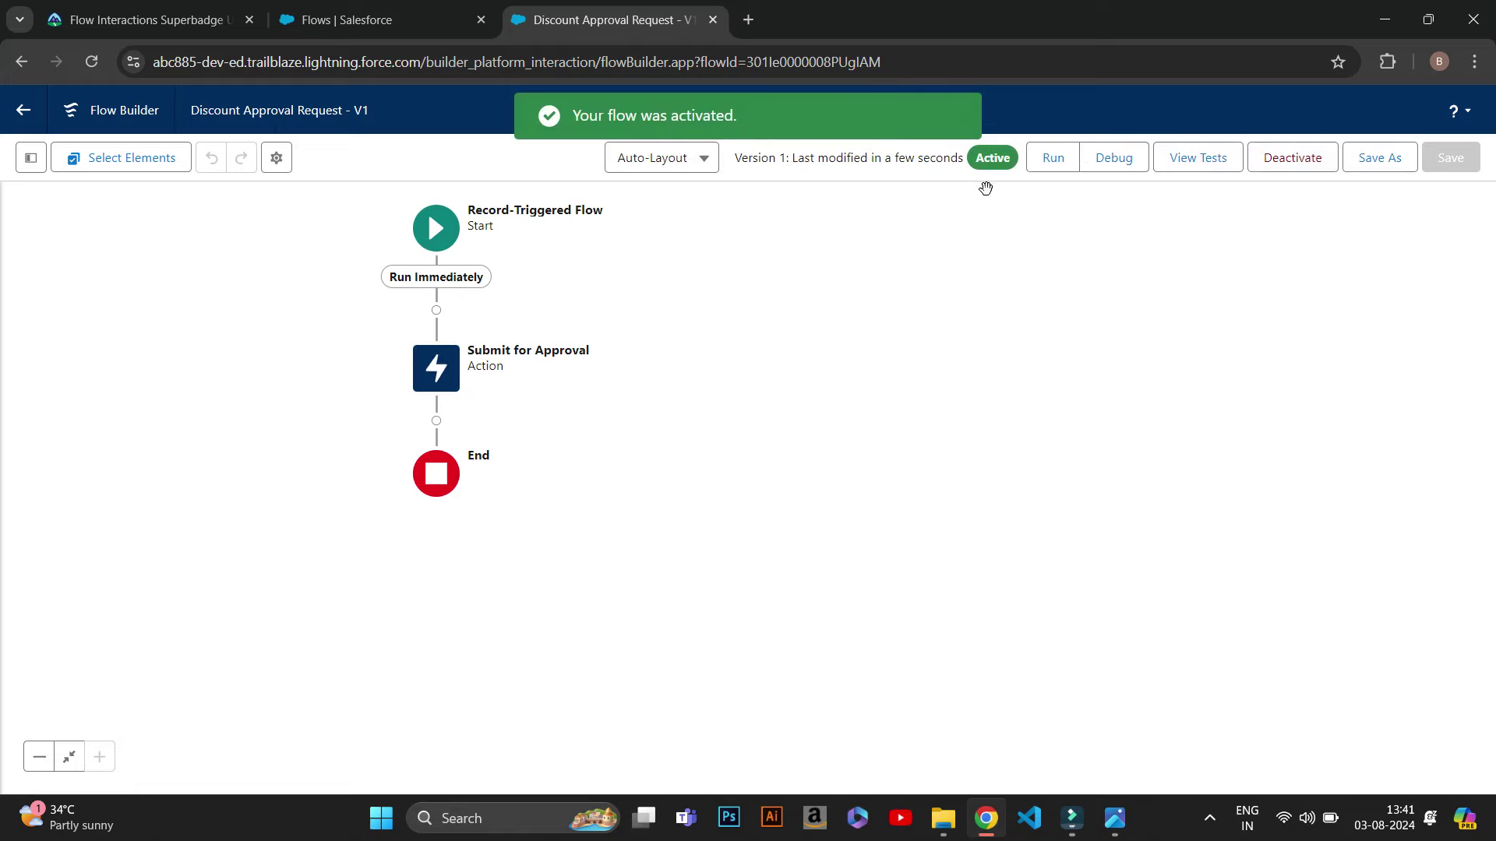
{"action": "left_click", "coordinate": [927, 230]}
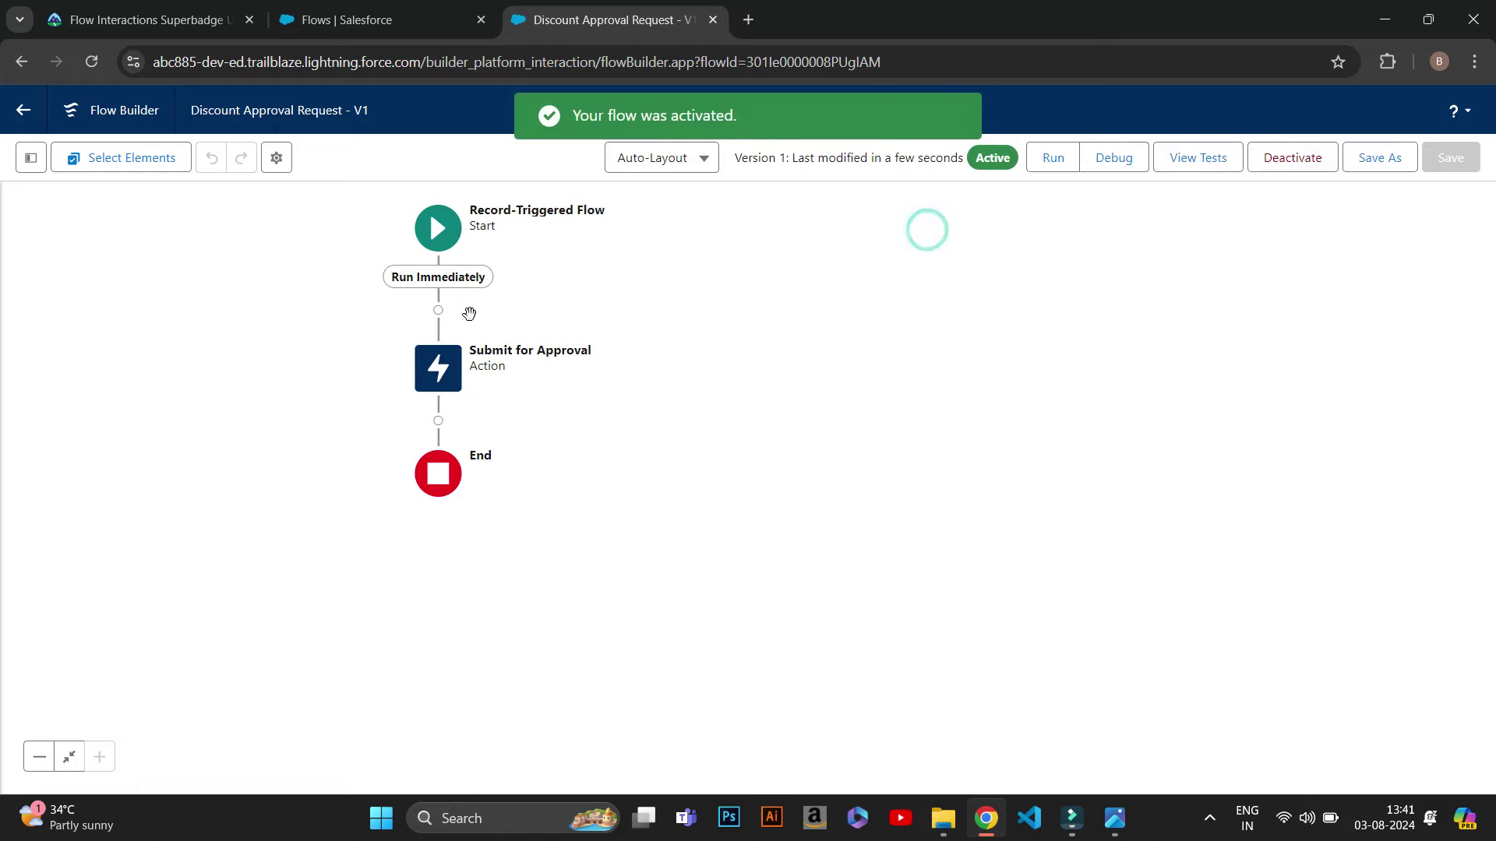
{"action": "left_click", "coordinate": [634, 457]}
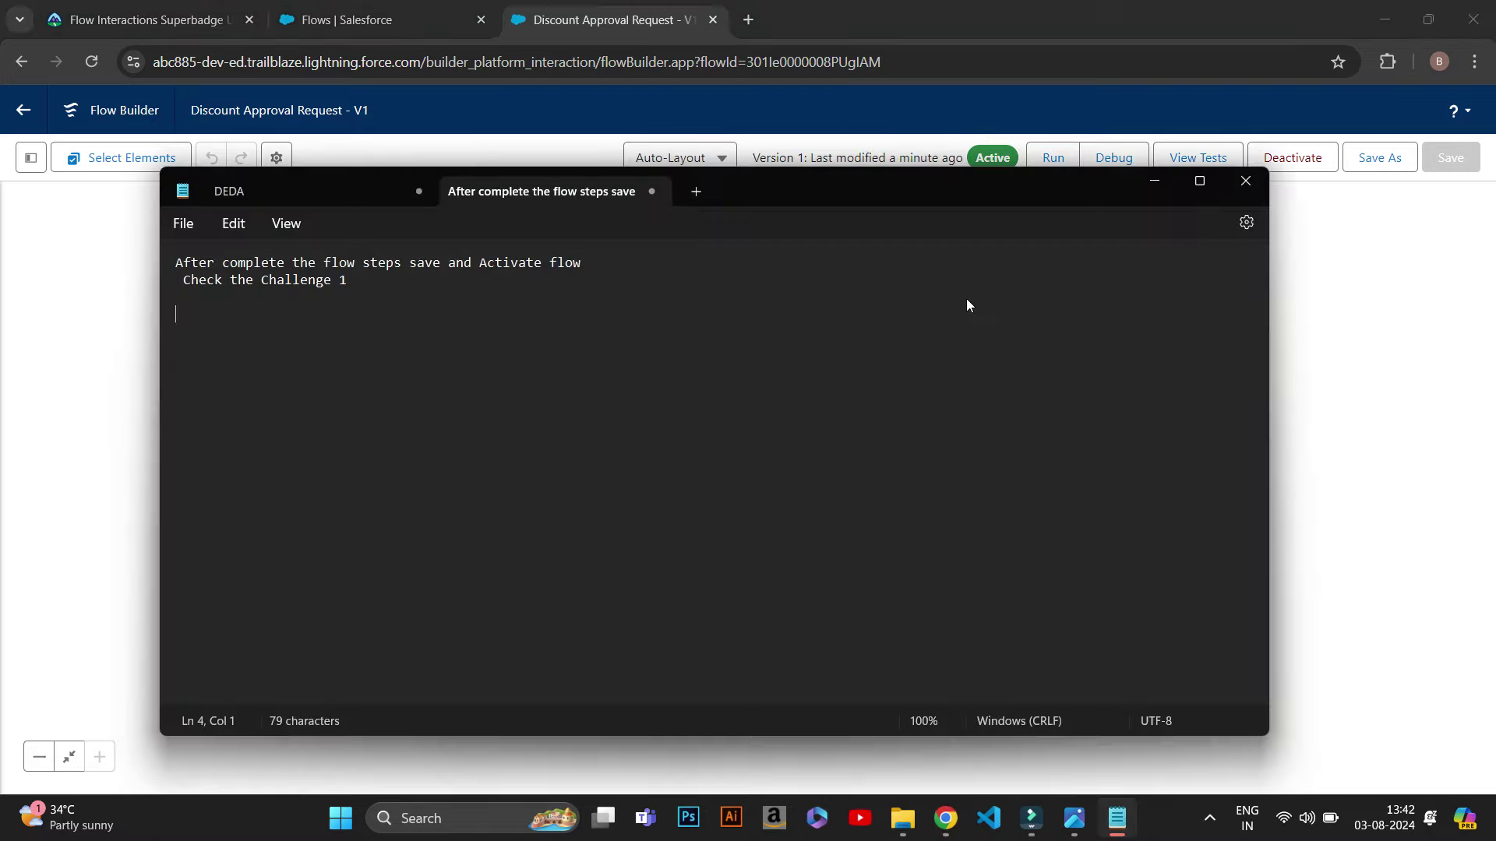
In Notepad, enlarge the note to 180% and read its reminder about saving, activating and checking the challenge.
{"action": "key", "text": "alt"}
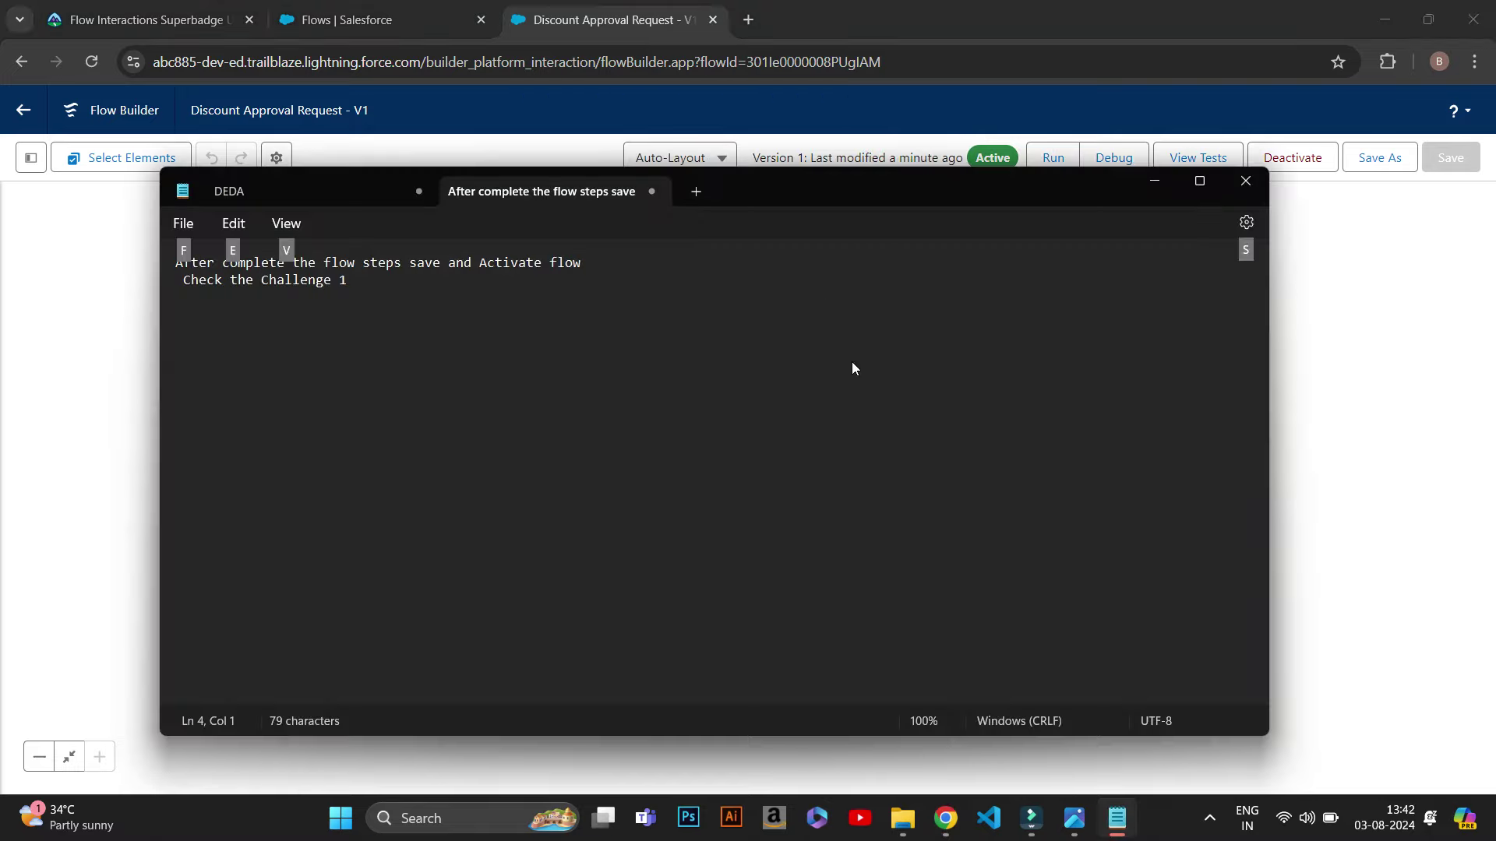
{"action": "left_click", "coordinate": [761, 387]}
{"action": "scroll", "coordinate": [767, 387], "scroll_direction": "up", "scroll_amount": 1}
{"action": "scroll", "coordinate": [767, 387], "scroll_direction": "up", "scroll_amount": 7}
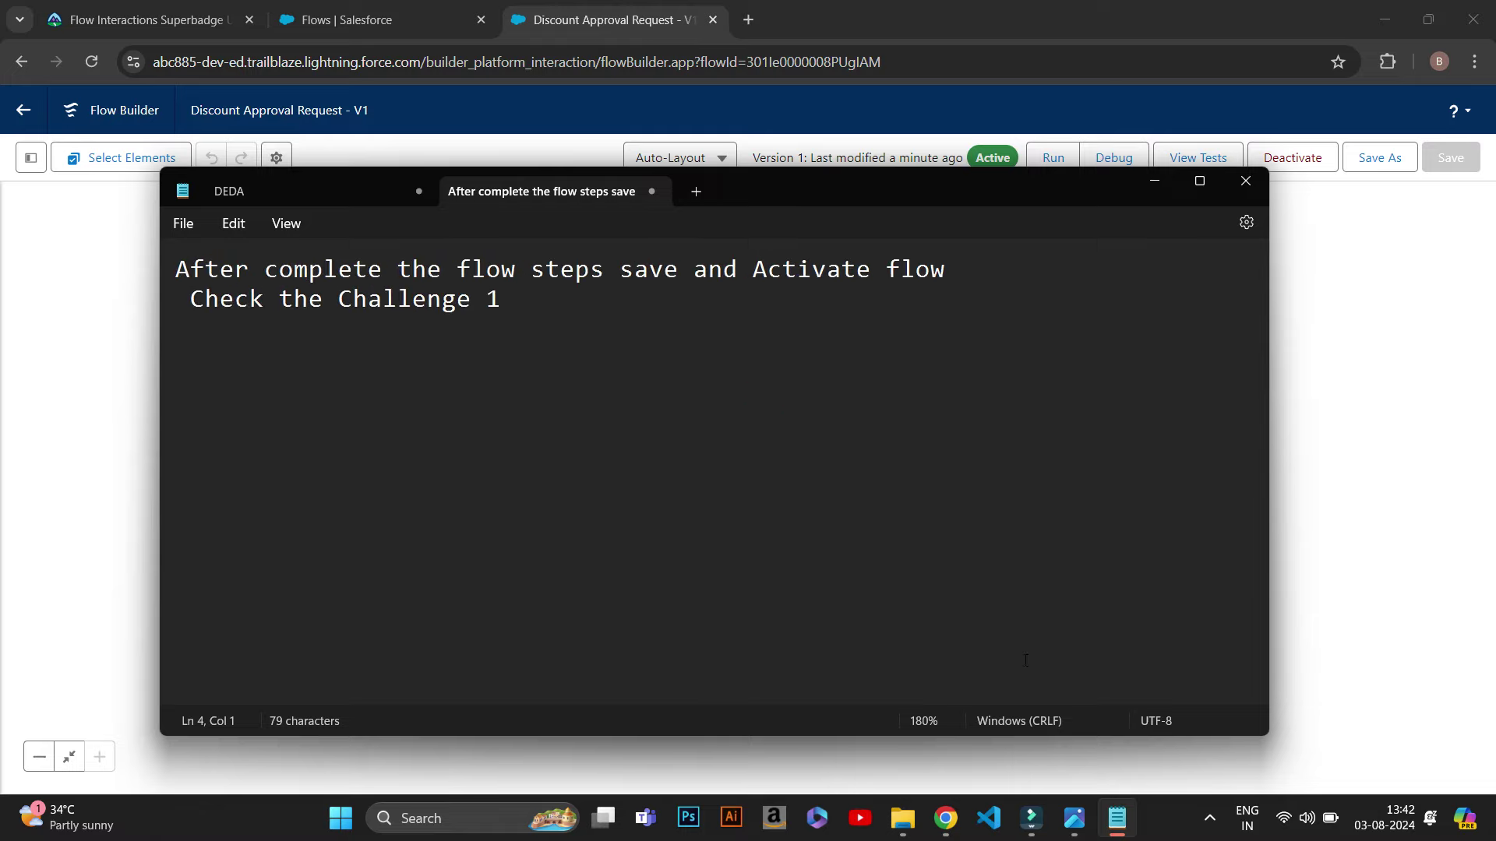
{"action": "left_click", "coordinate": [1210, 818]}
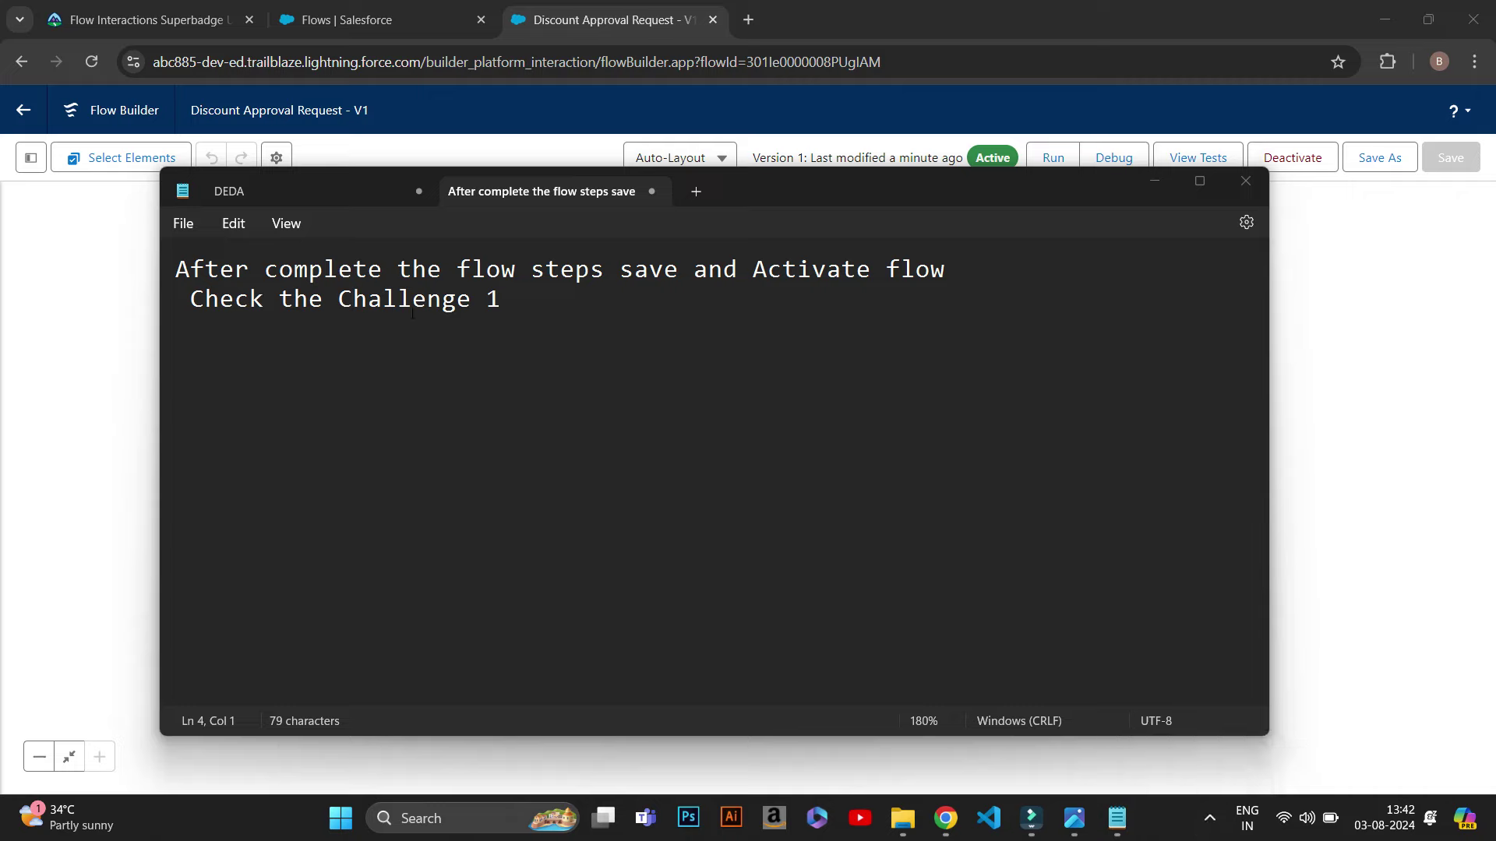
{"action": "key", "text": "ctrl+a"}
{"action": "left_click_drag", "start_coordinate": [220, 268], "coordinate": [927, 265]}
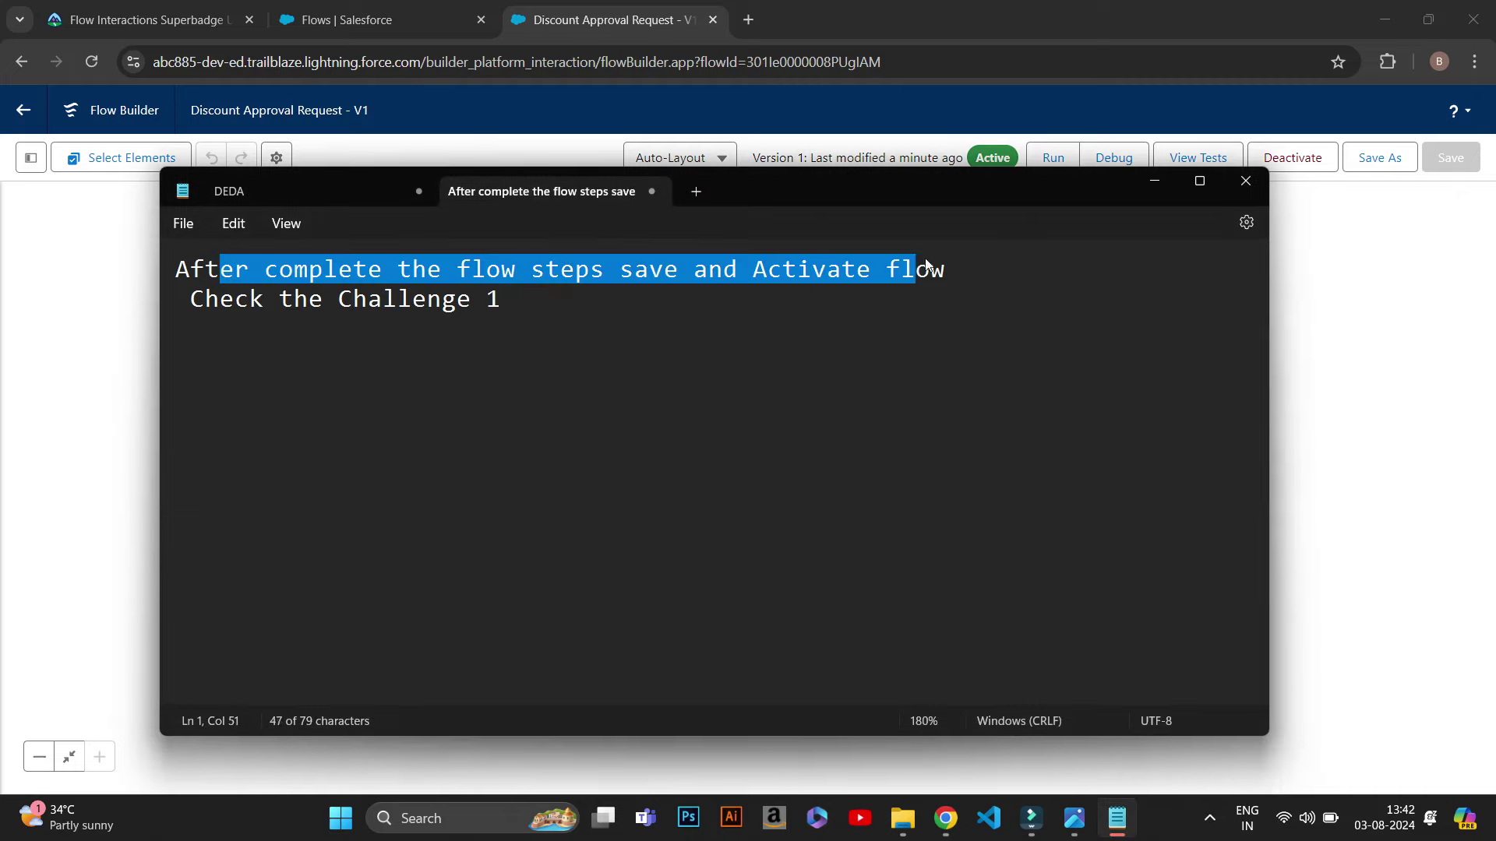
Add a line starting with "thank" below the Check the Challenge 1 line in the note.
{"action": "left_click", "coordinate": [753, 310]}
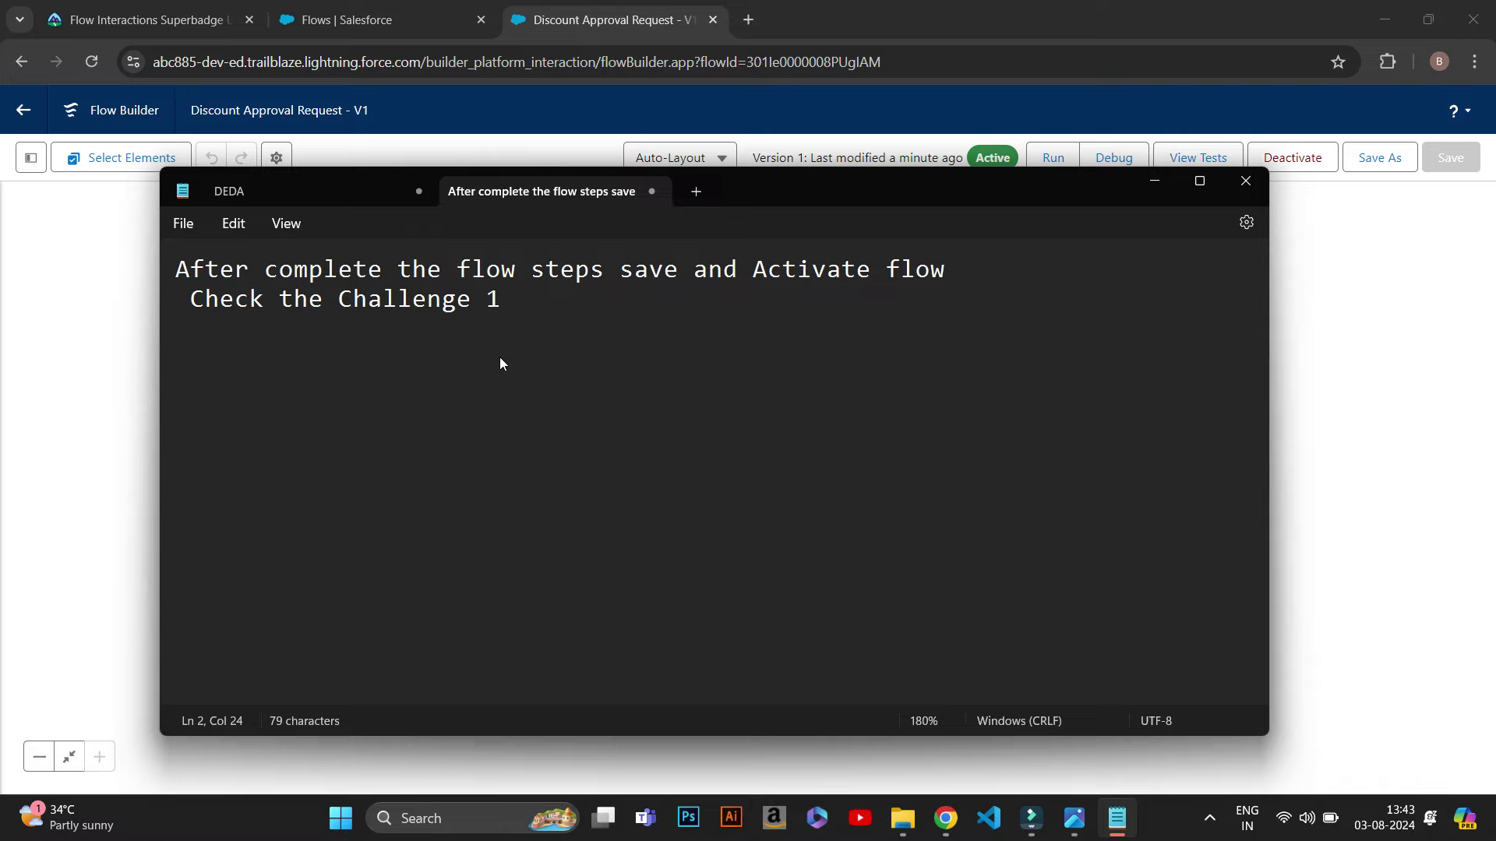
{"action": "type", "text": "thank"}
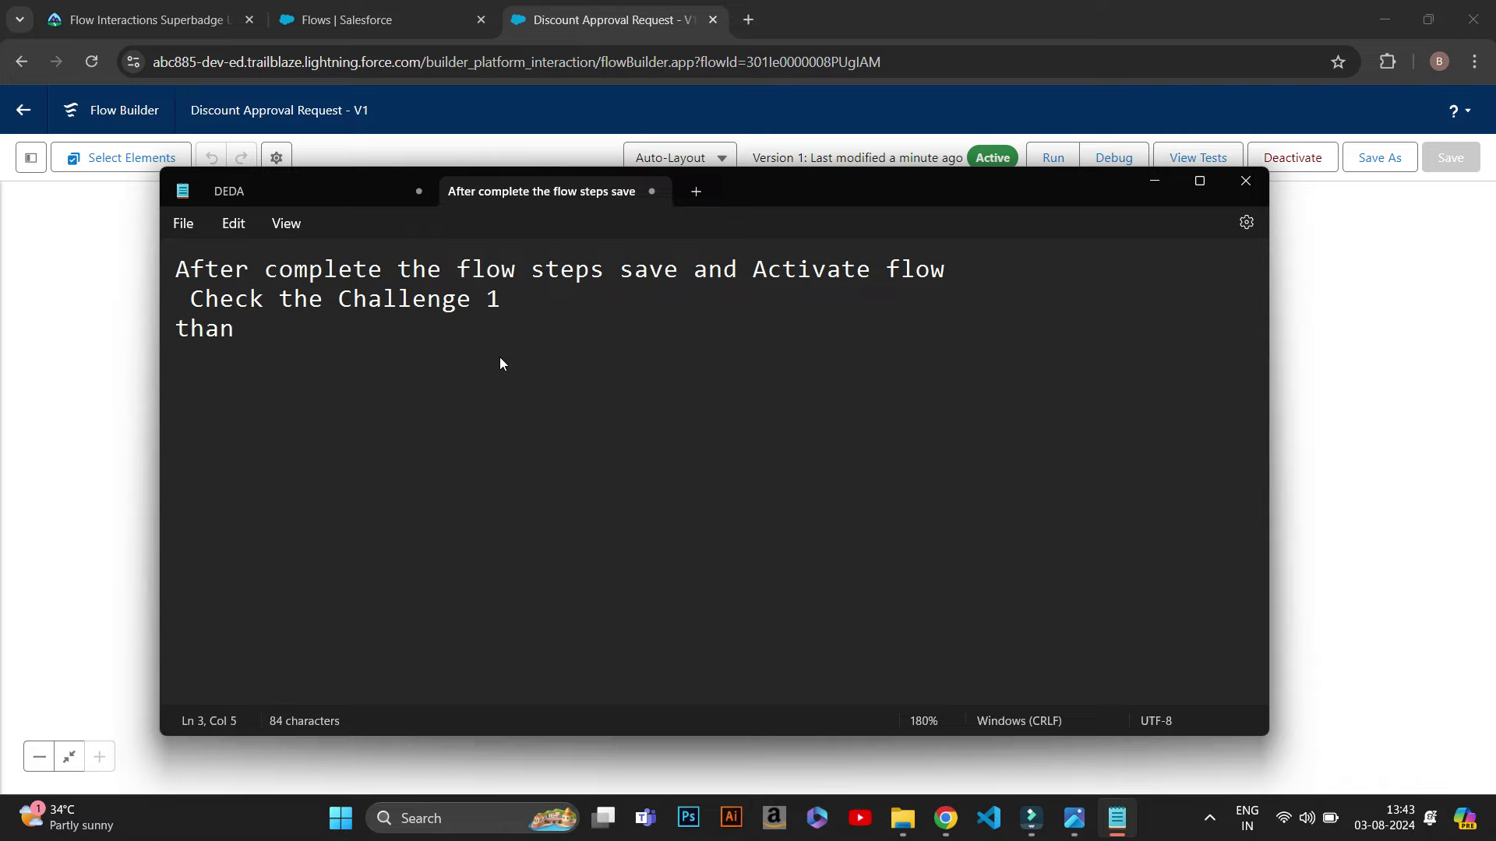